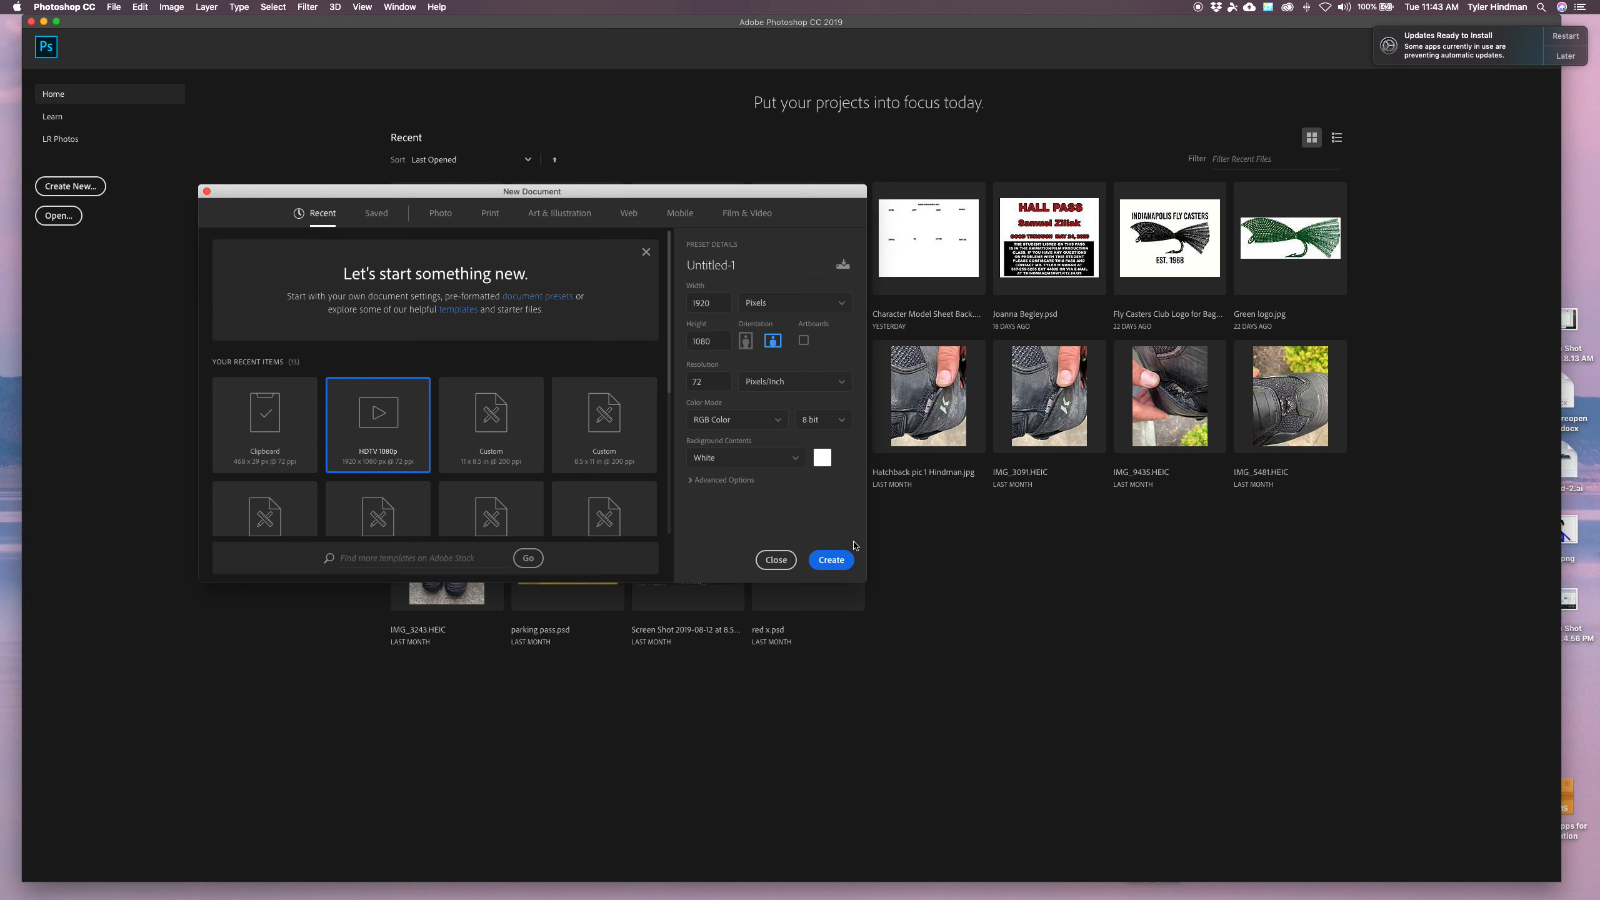
# Create a new 1920 x 1080 px document from the HDTV 1080p preset
pyautogui.click(842, 559)
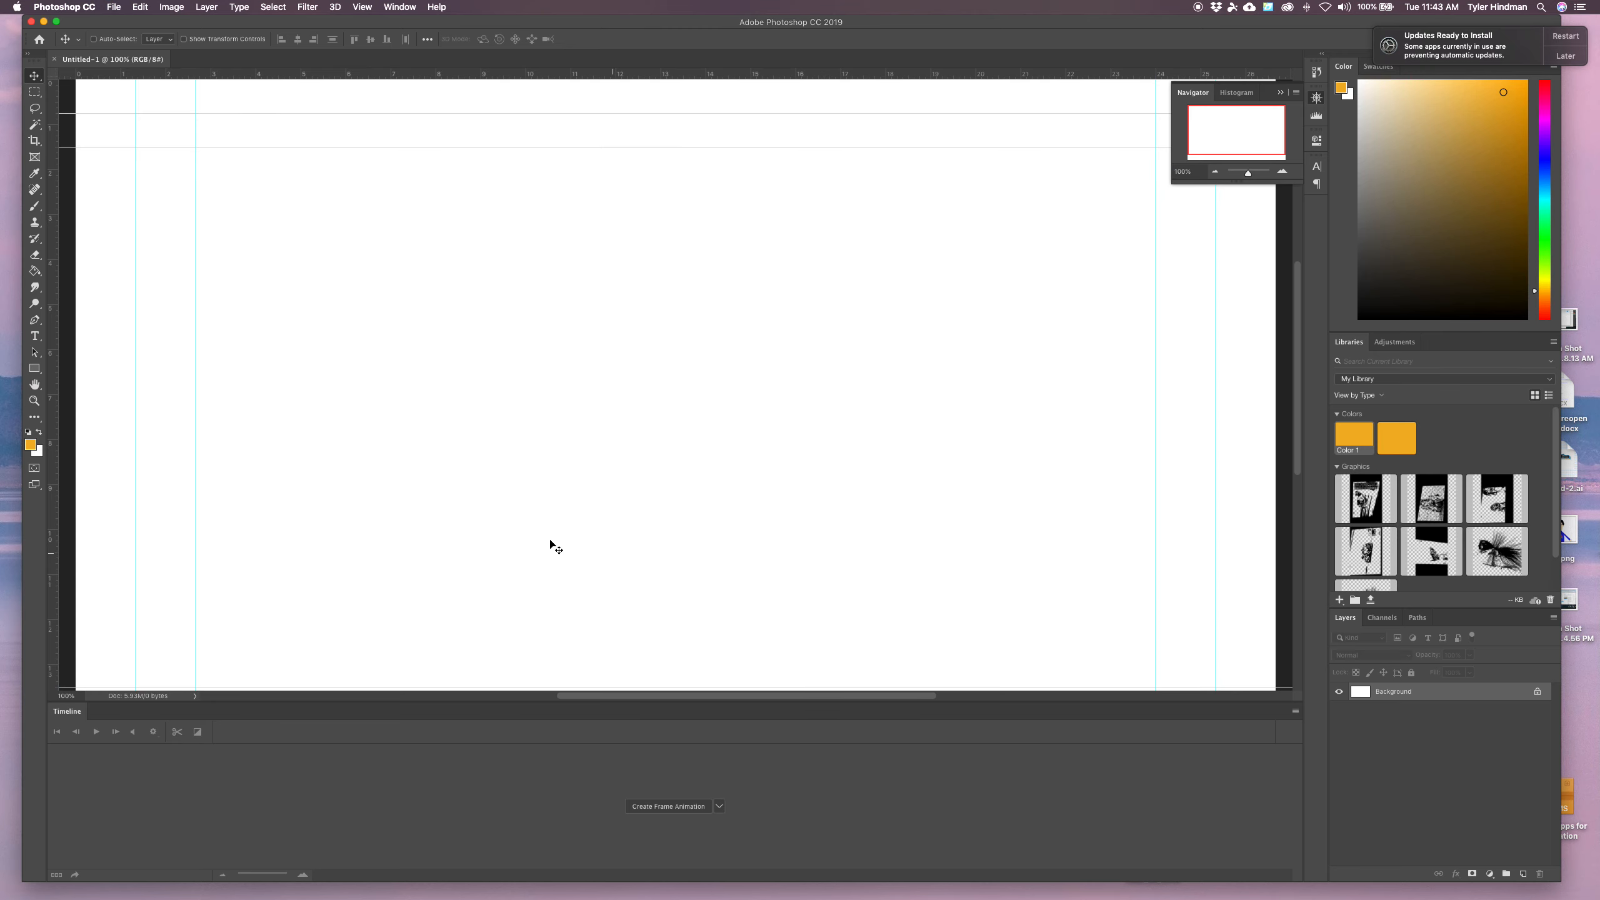
# Show the Timeline panel and keep it in Create Frame Animation mode
pyautogui.click(391, 7)
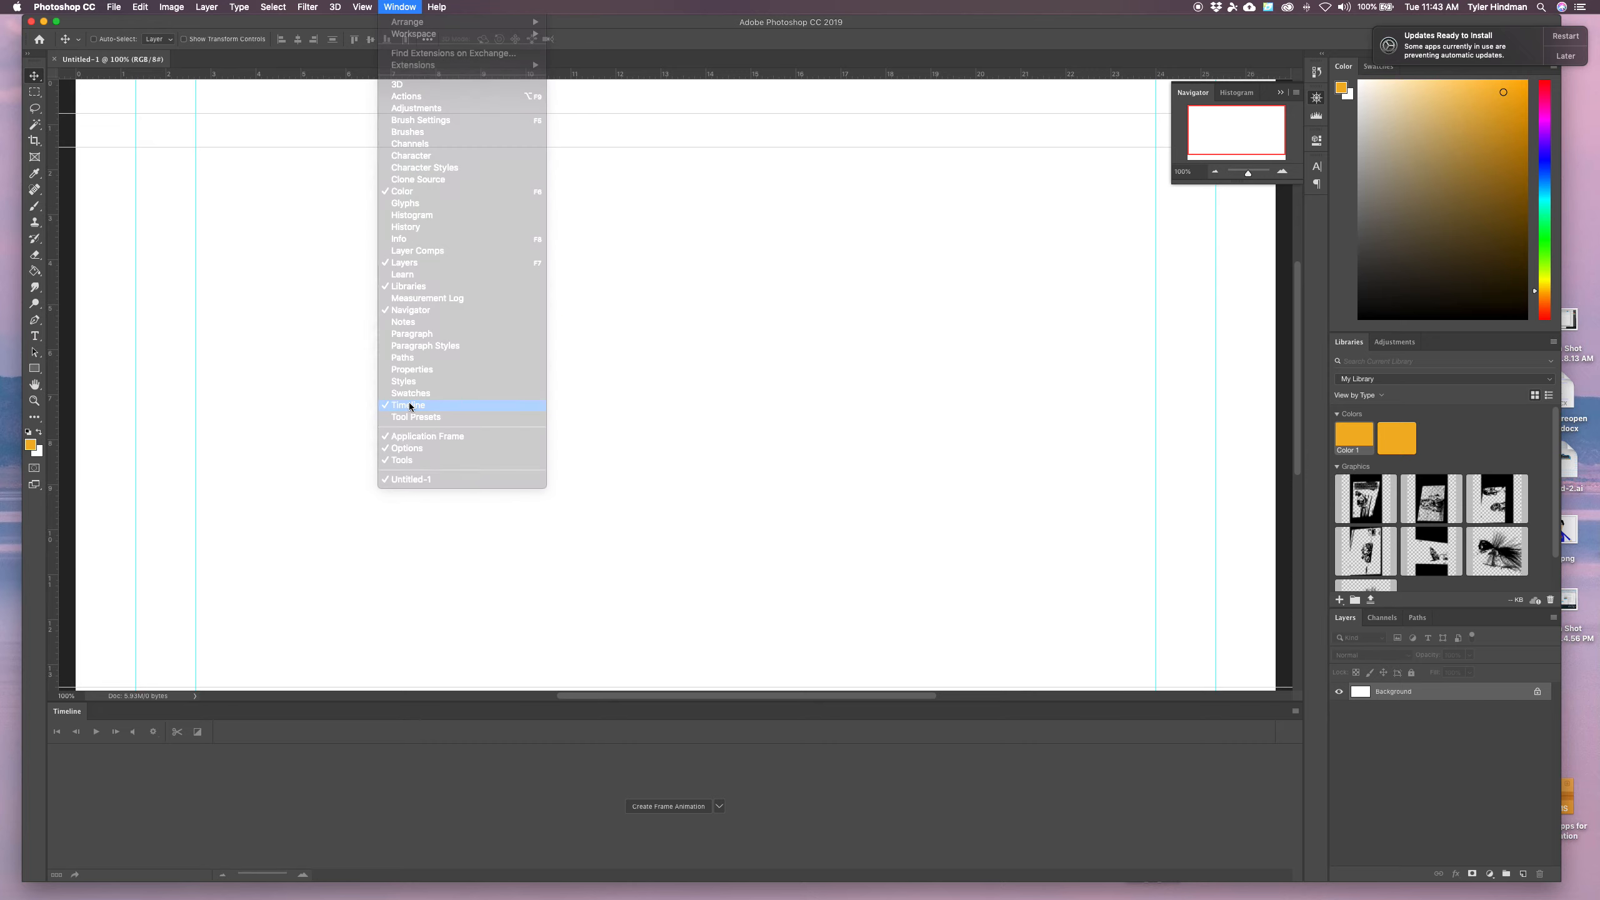
pyautogui.click(408, 405)
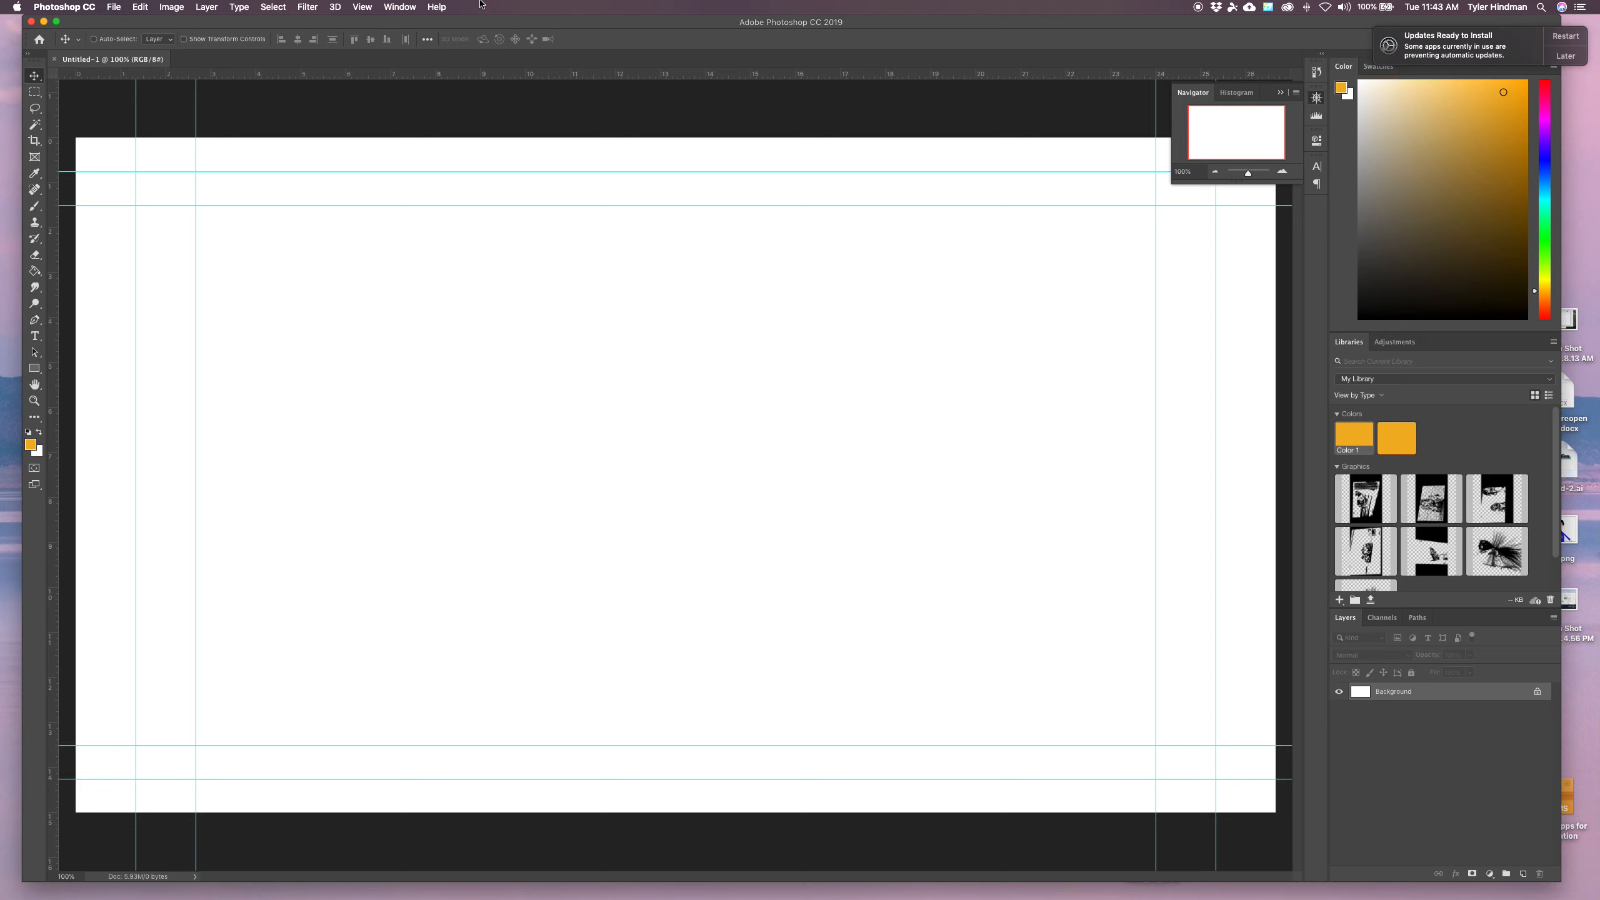
pyautogui.click(410, 7)
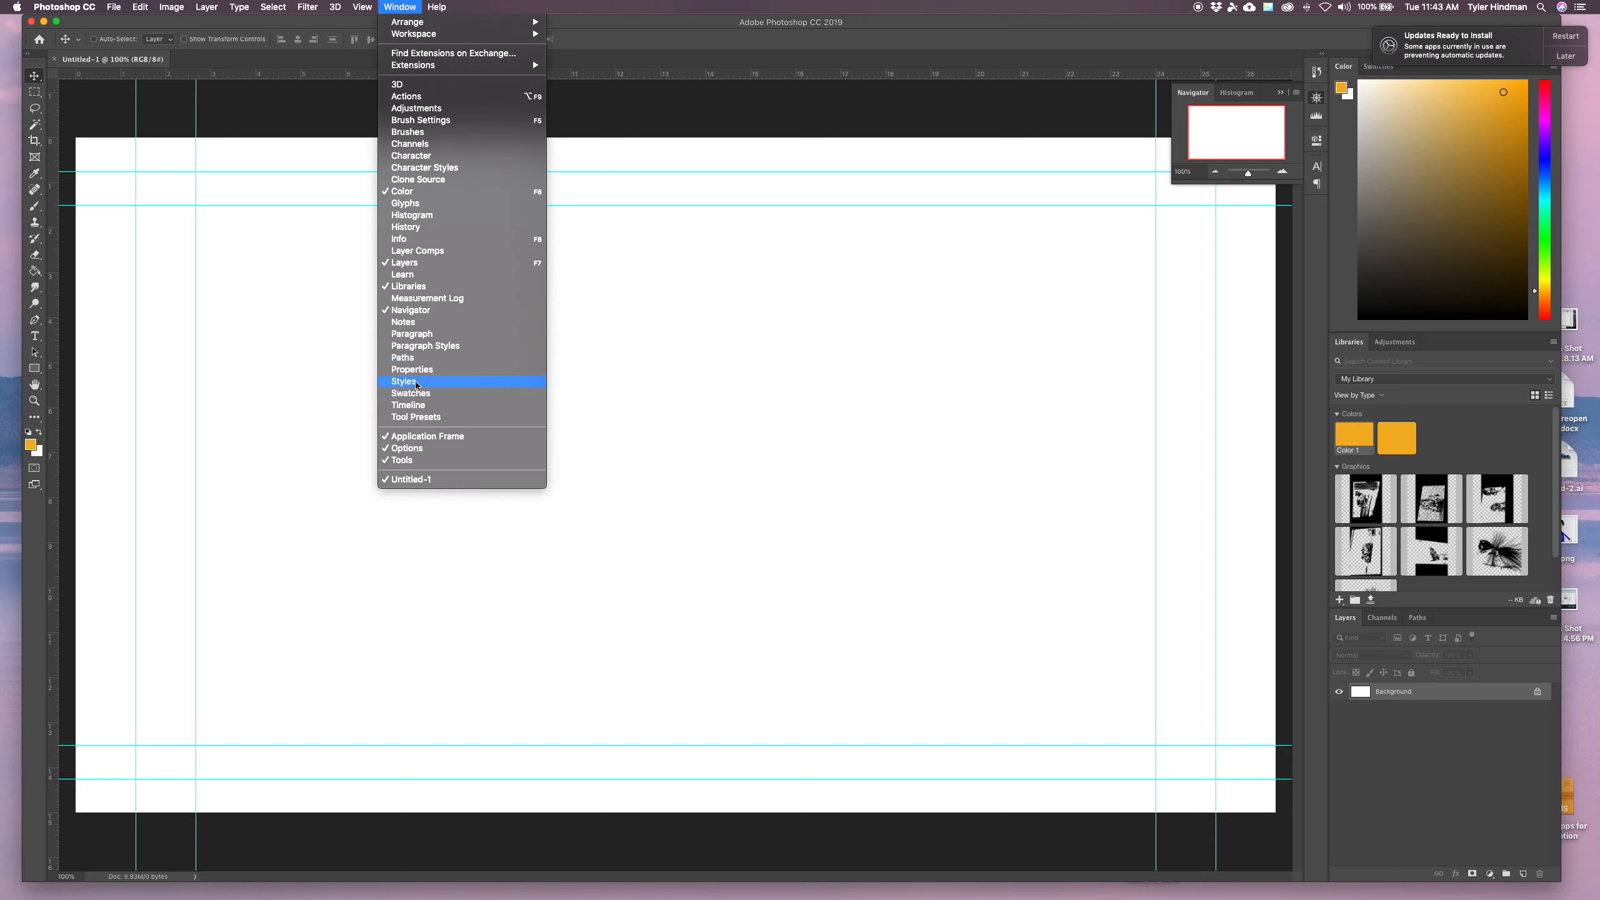
pyautogui.click(417, 407)
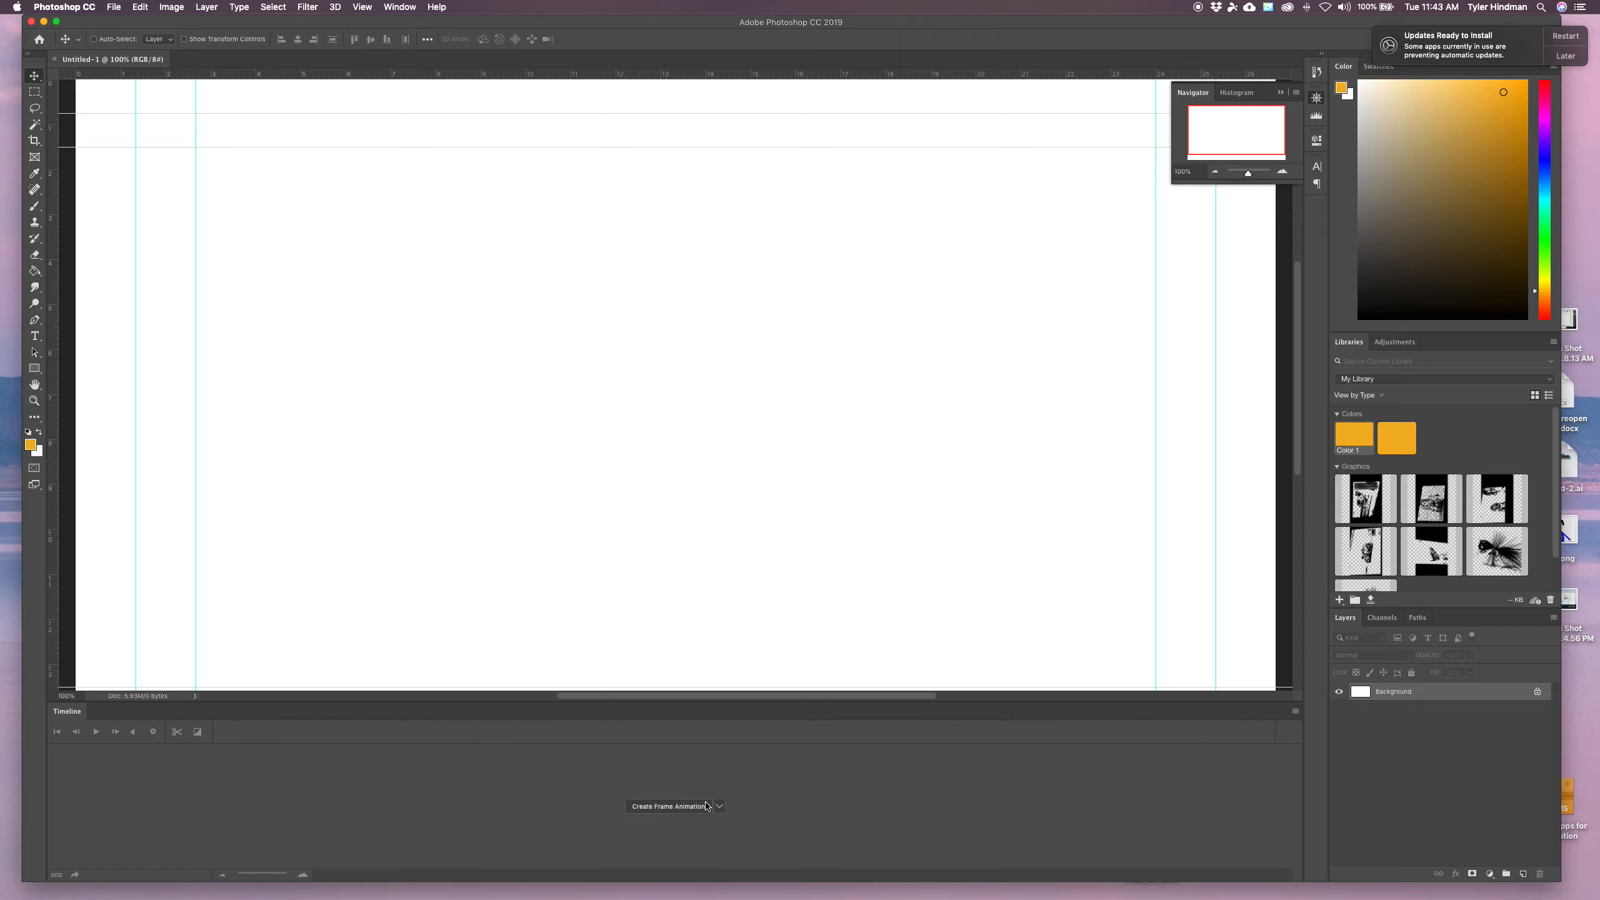
pyautogui.click(719, 806)
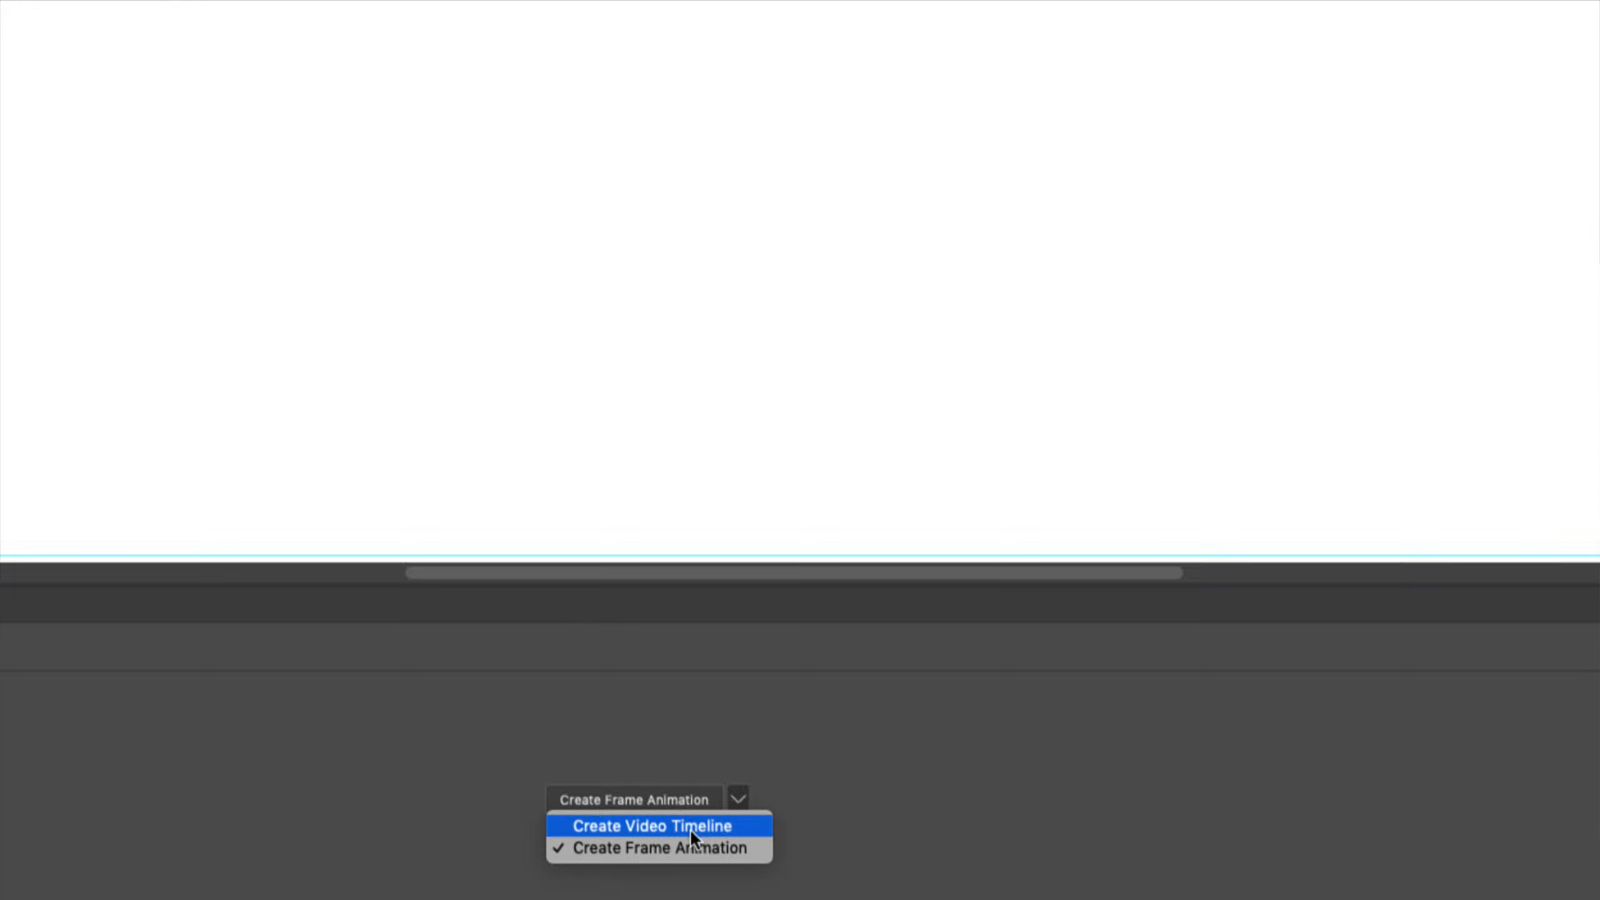
pyautogui.click(670, 843)
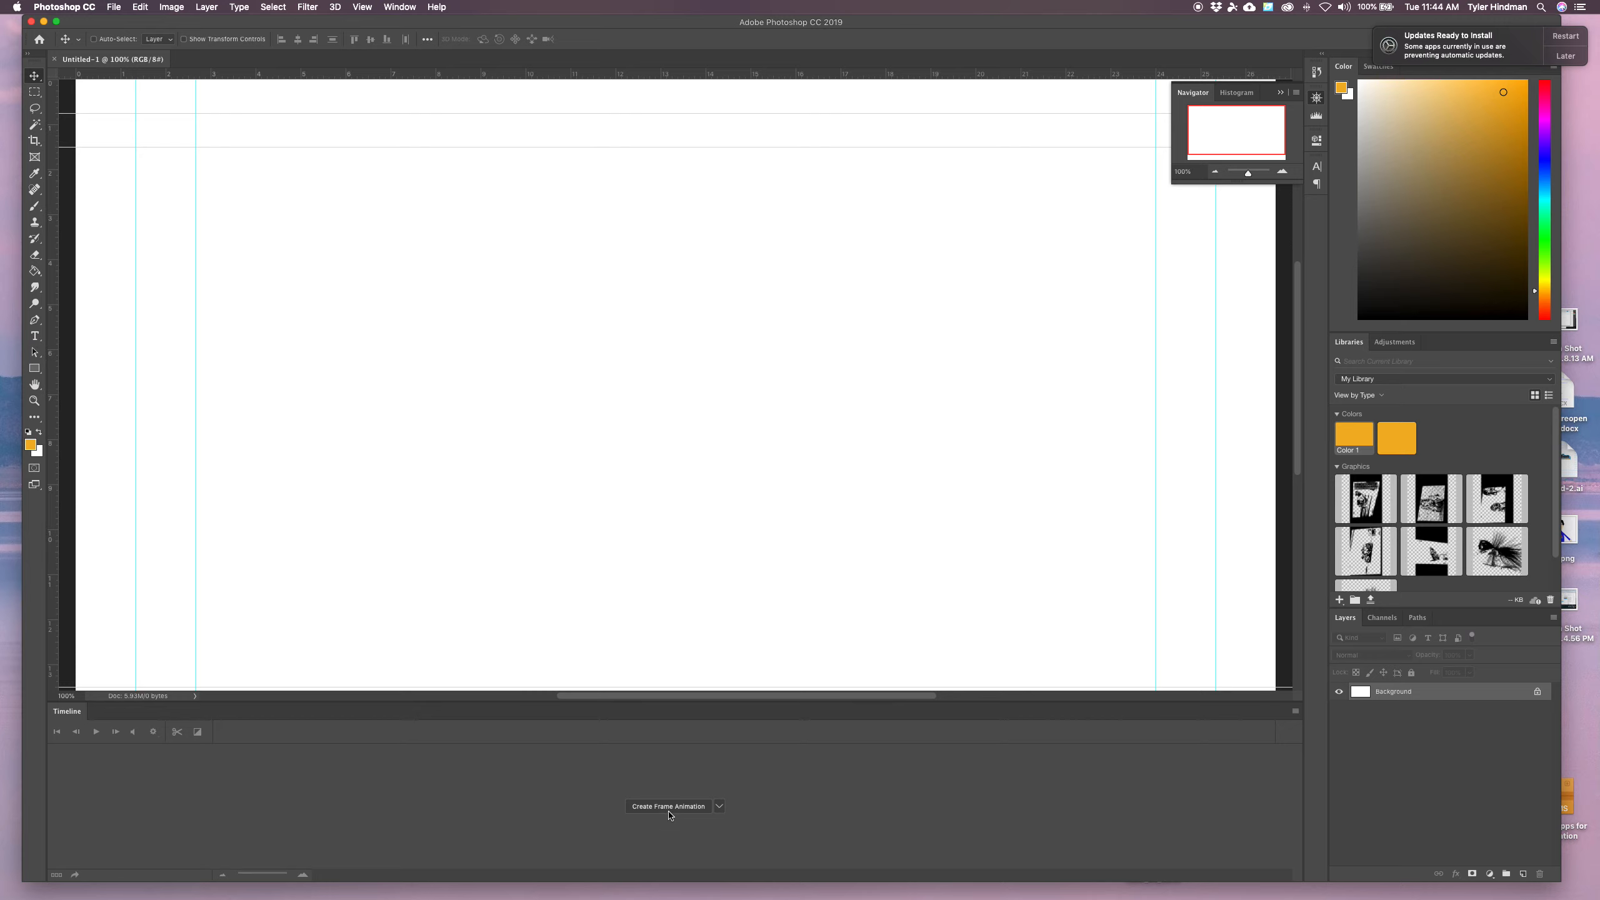
# Zoom out and draw an orange square about 322 px wide at the lower-left guide intersection with the Rectangle tool
pyautogui.click(1214, 171)
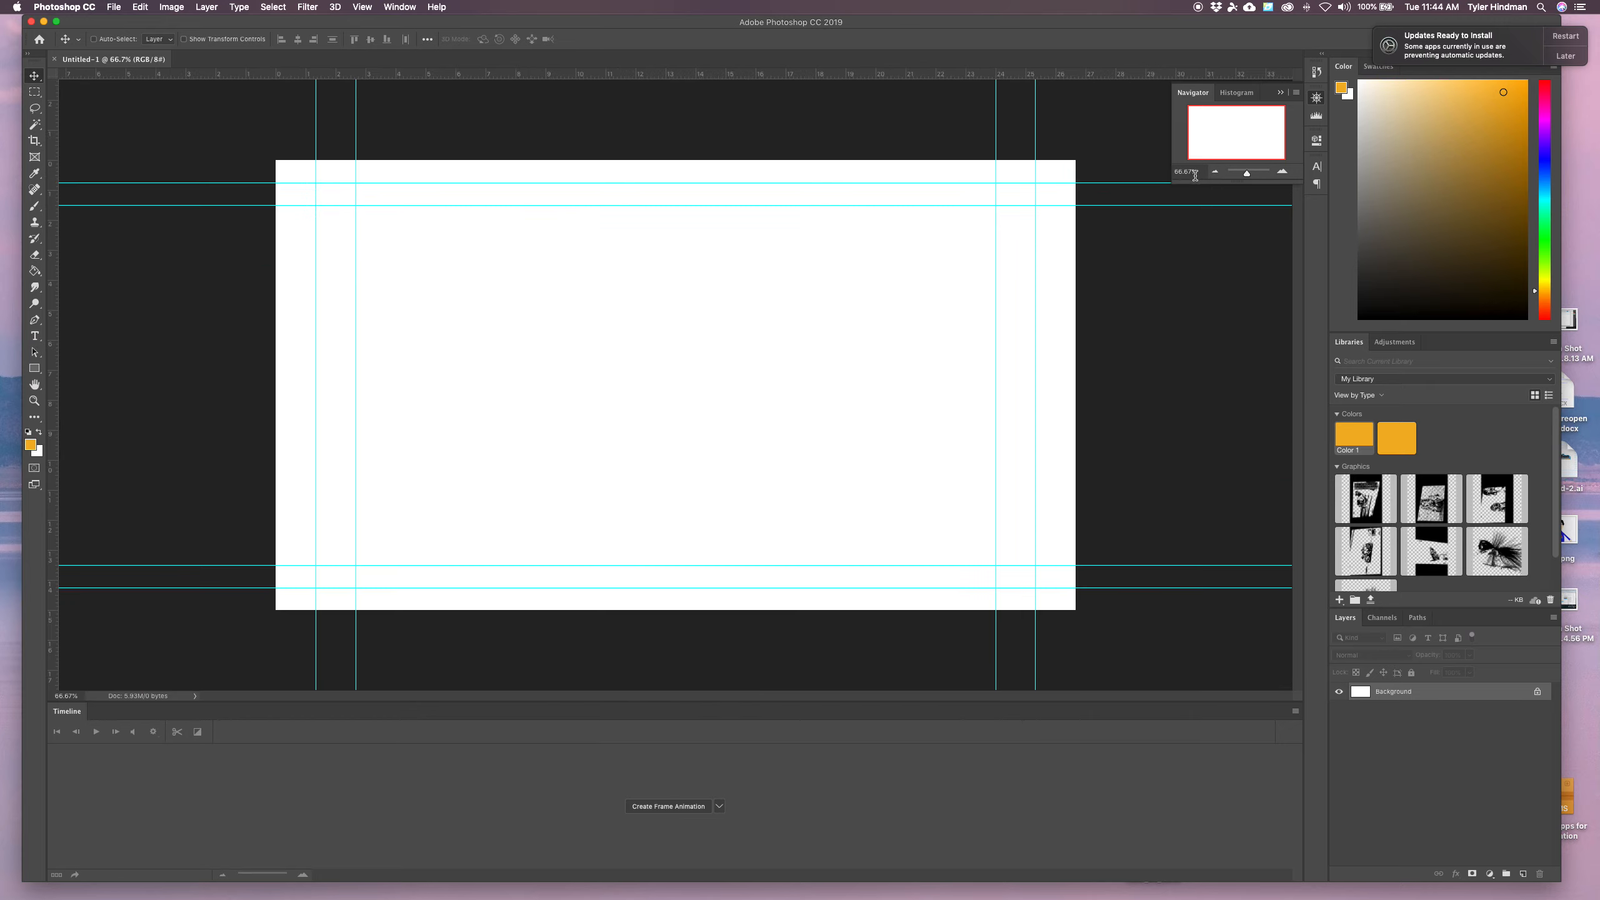
pyautogui.click(34, 370)
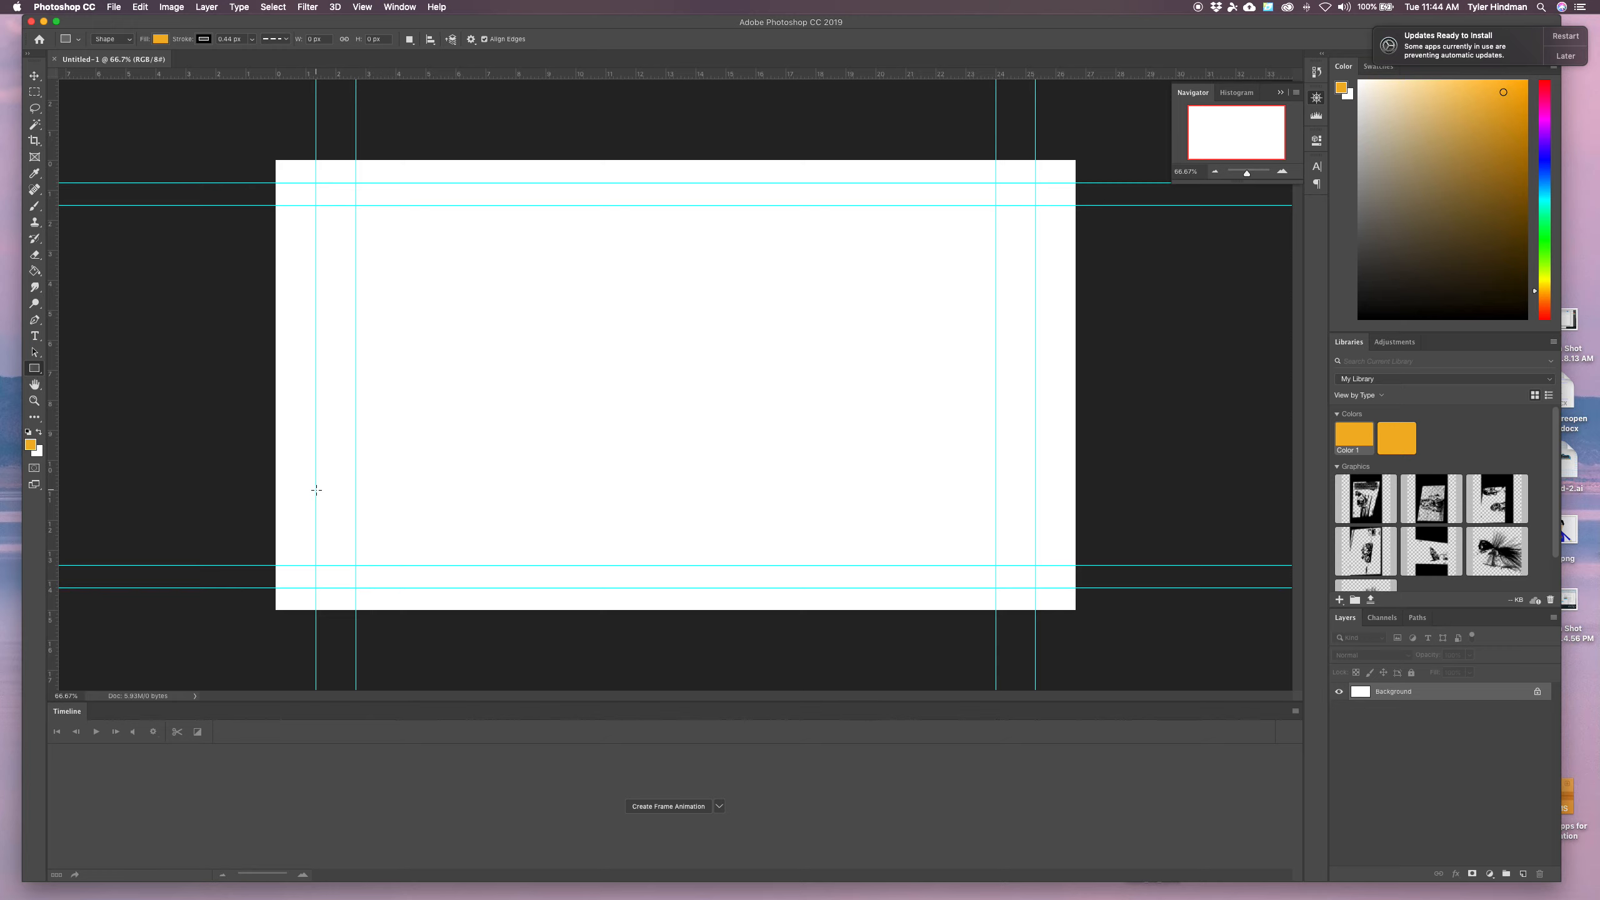
pyautogui.moveTo(317, 432); pyautogui.dragTo(457, 566)
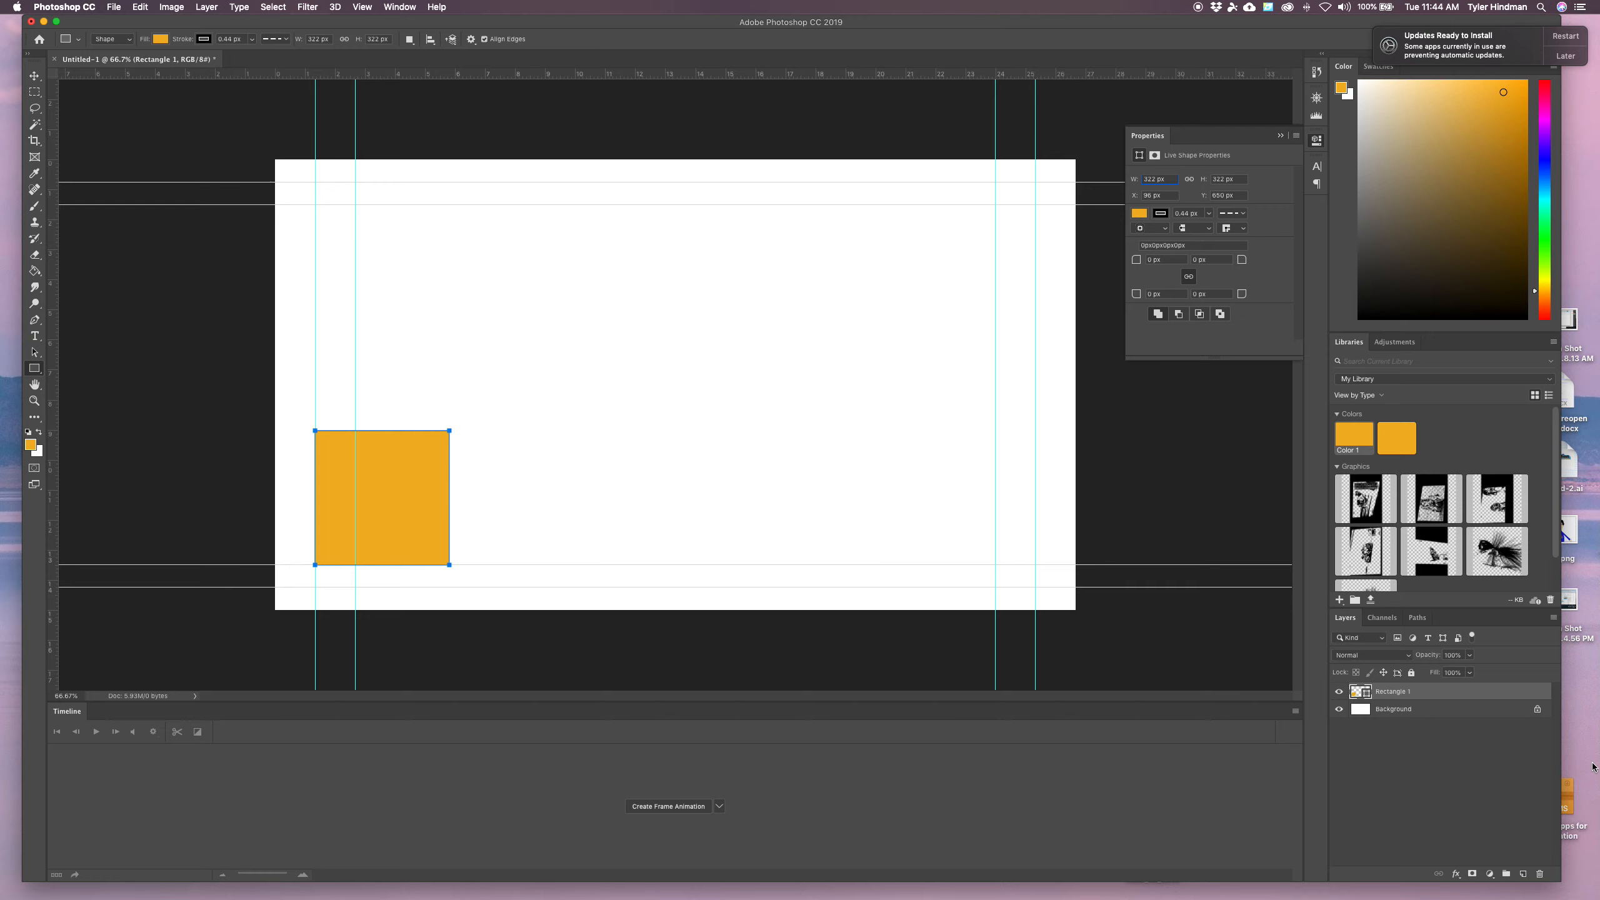
# Duplicate the square's layer, naming the copy Rectangle 2
pyautogui.rightClick(1441, 694)
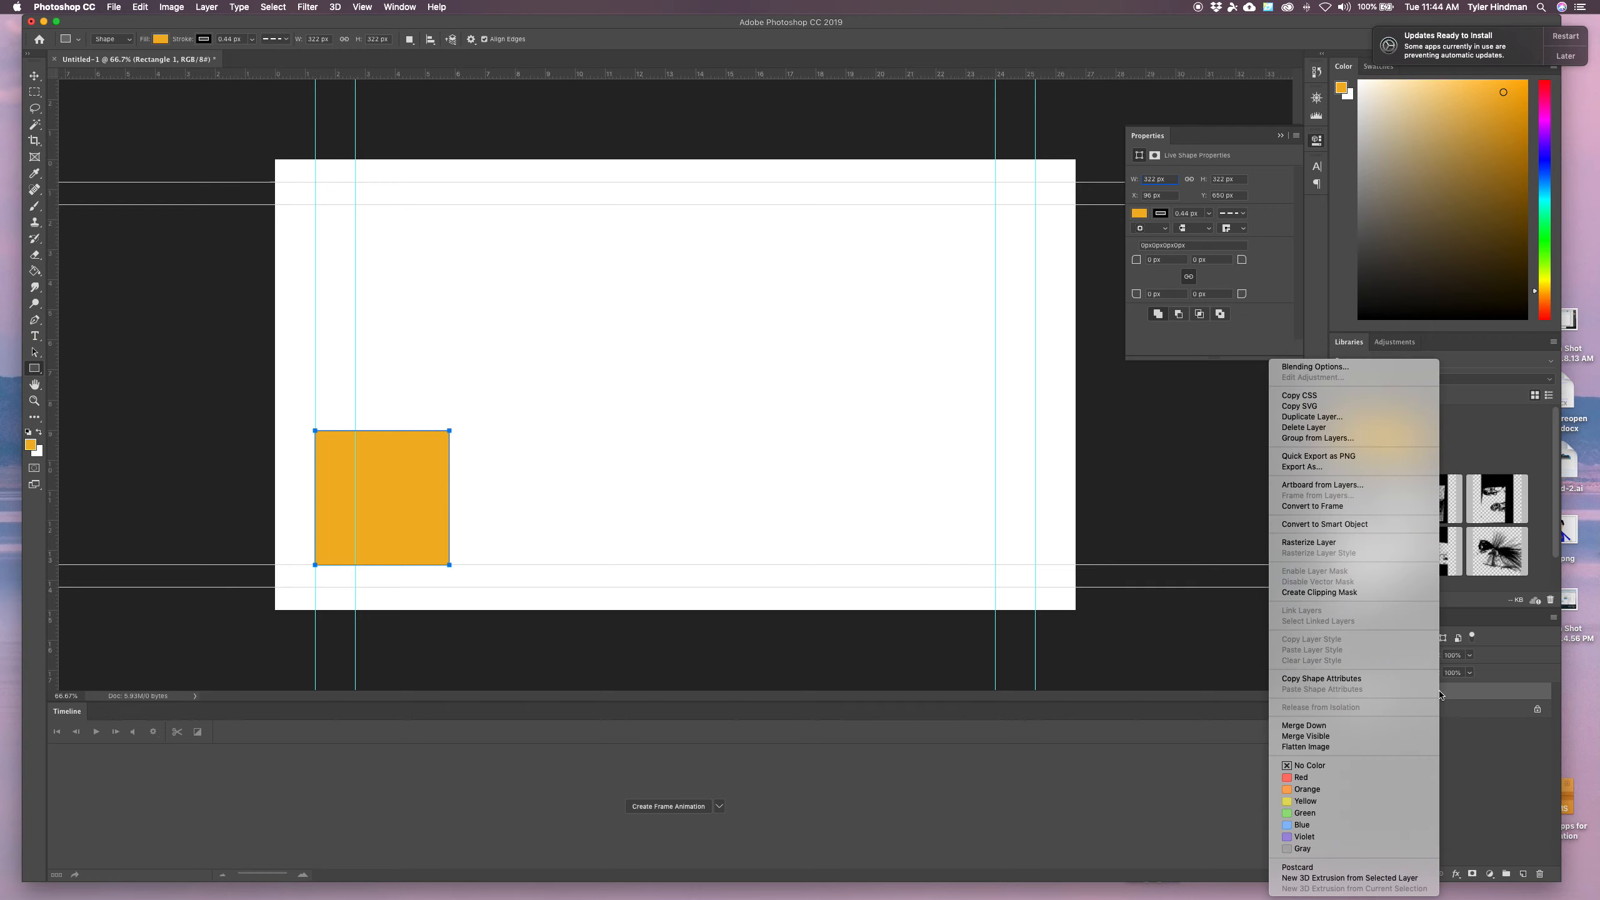
pyautogui.click(1472, 738)
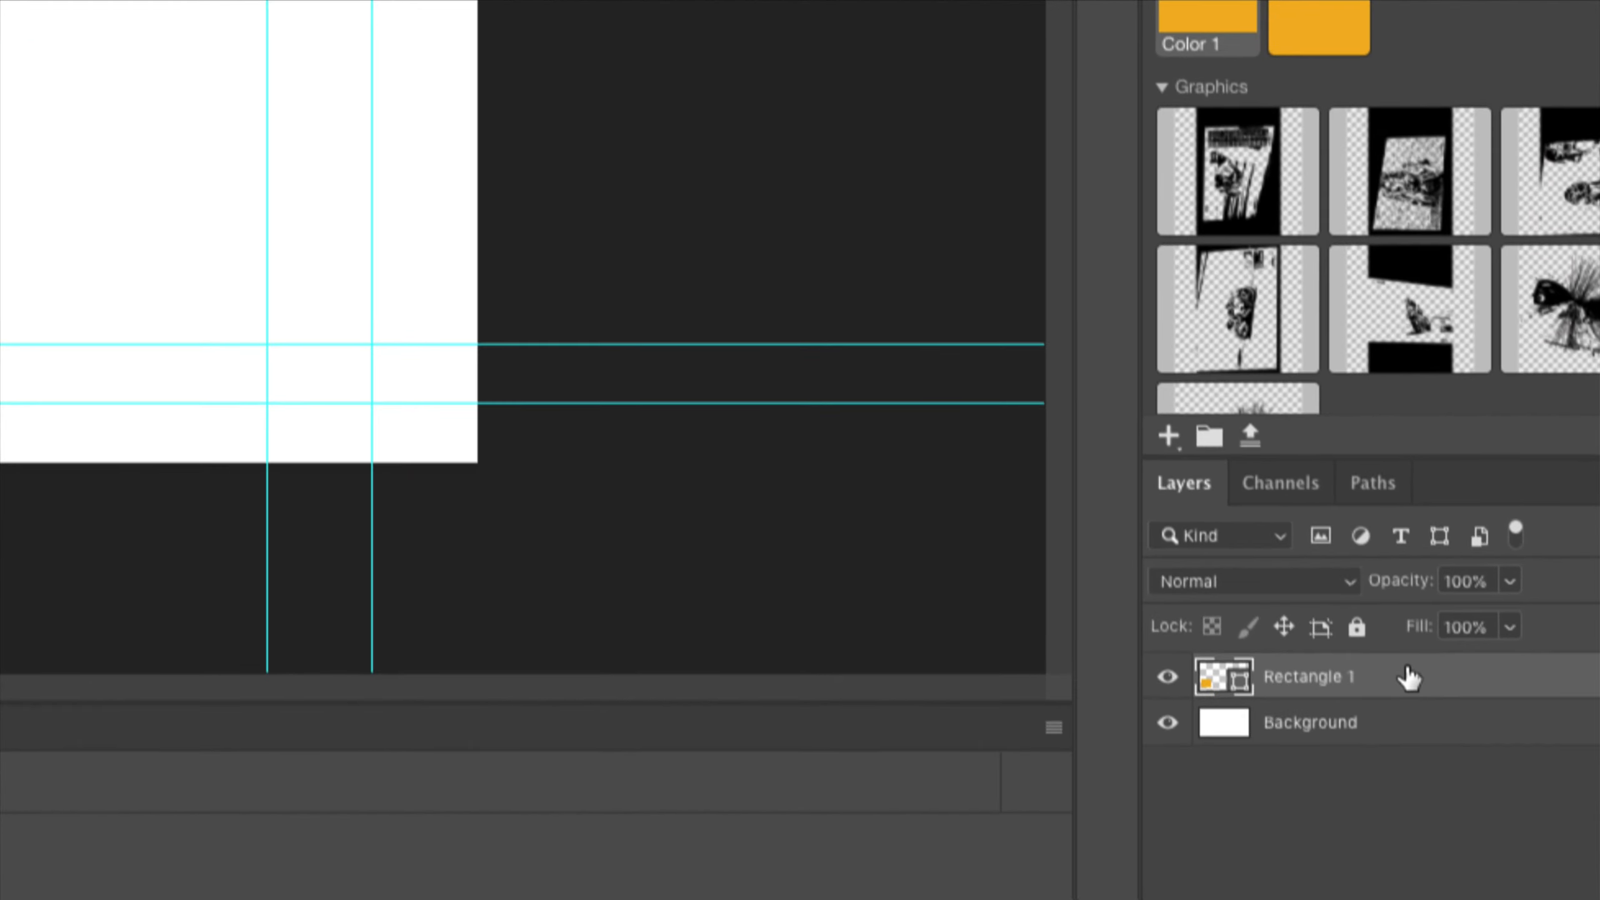
pyautogui.rightClick(1409, 677)
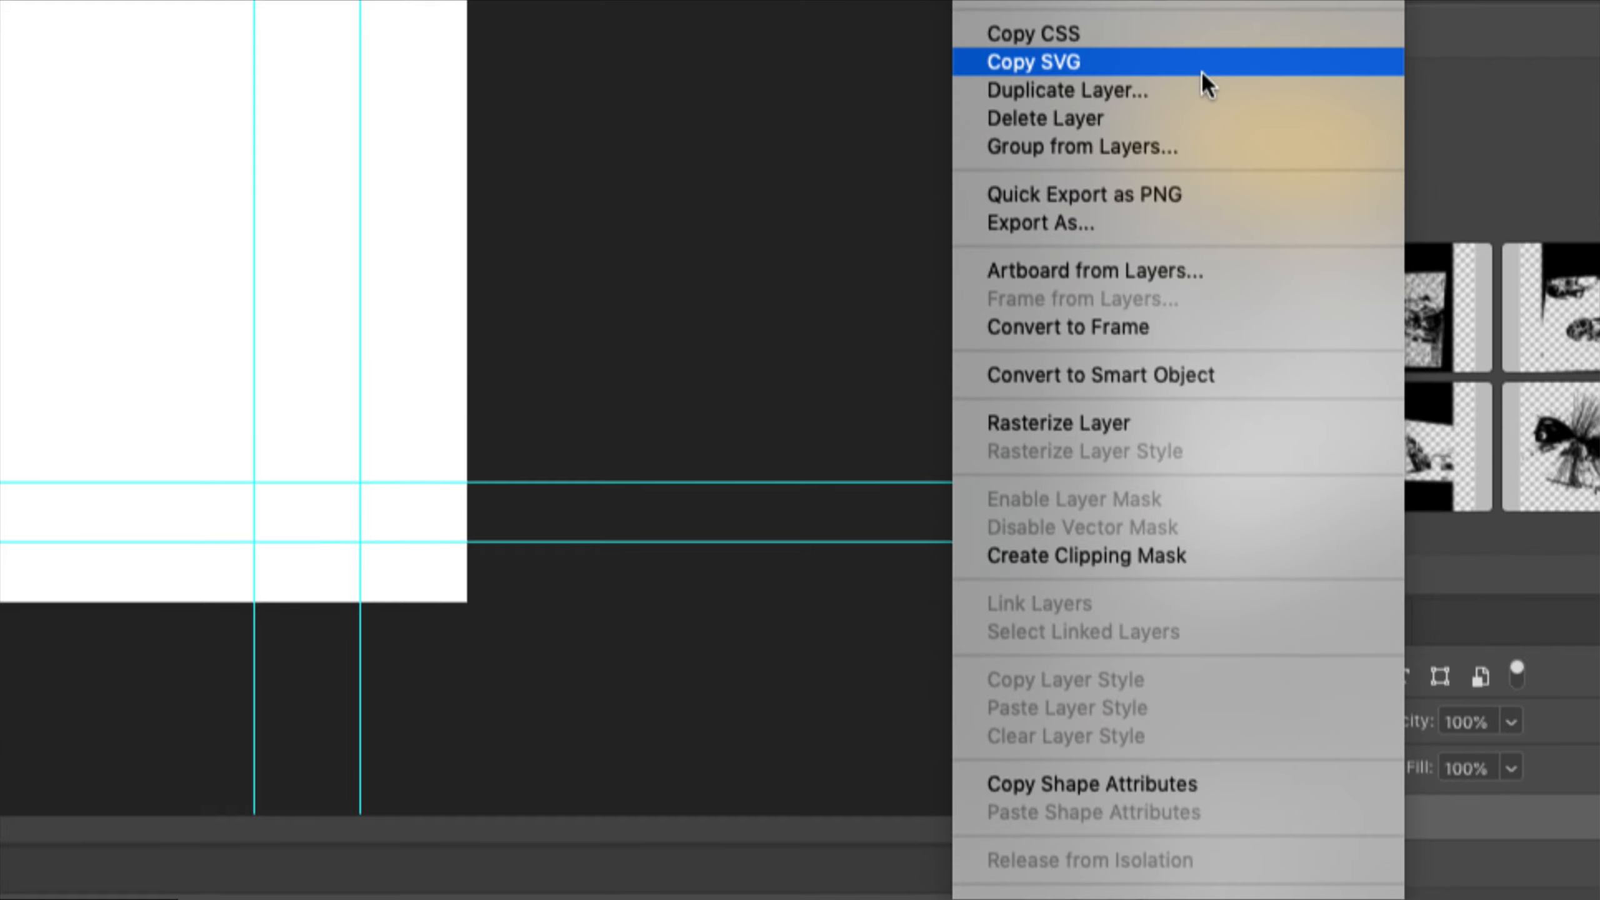
pyautogui.click(1187, 94)
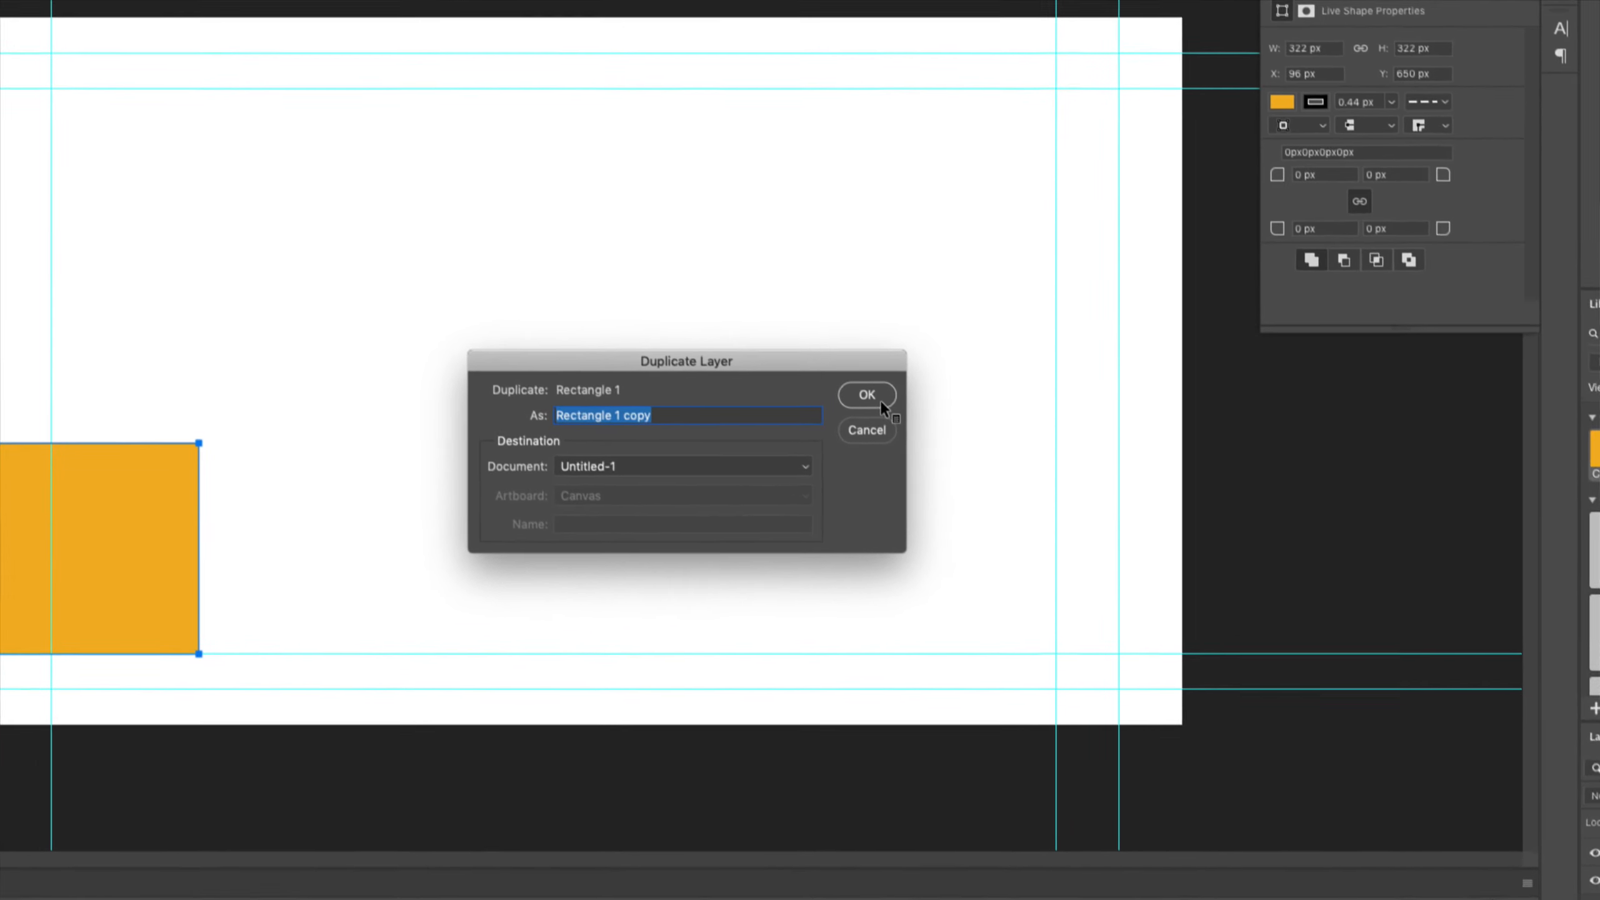
pyautogui.moveTo(628, 416); pyautogui.dragTo(589, 416)
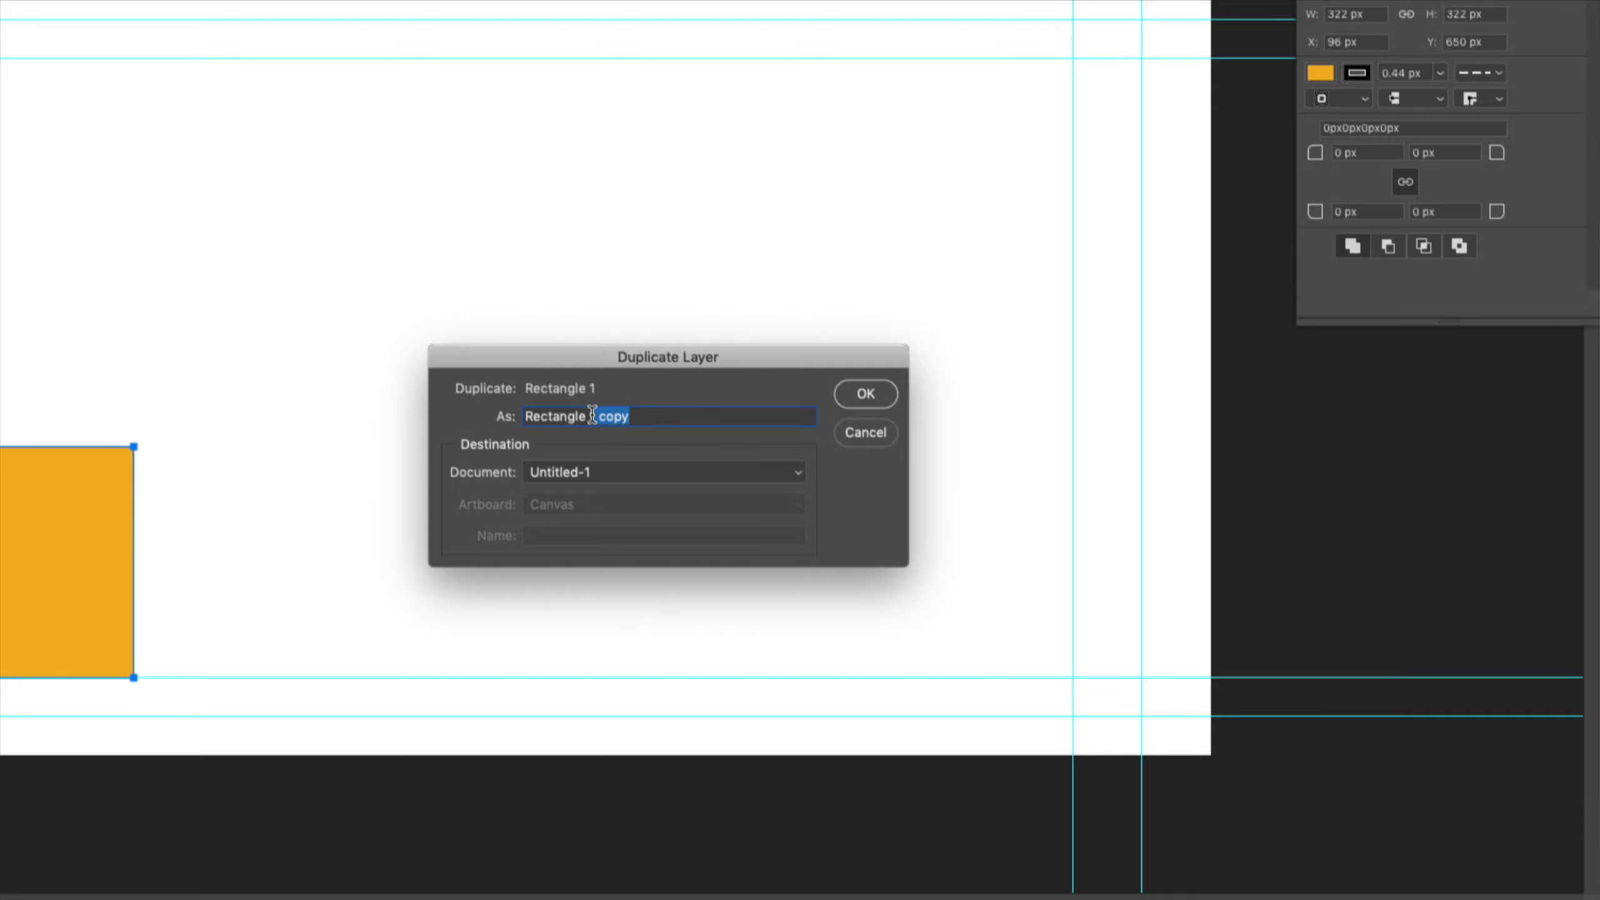
pyautogui.write('2')
pyautogui.click(864, 396)
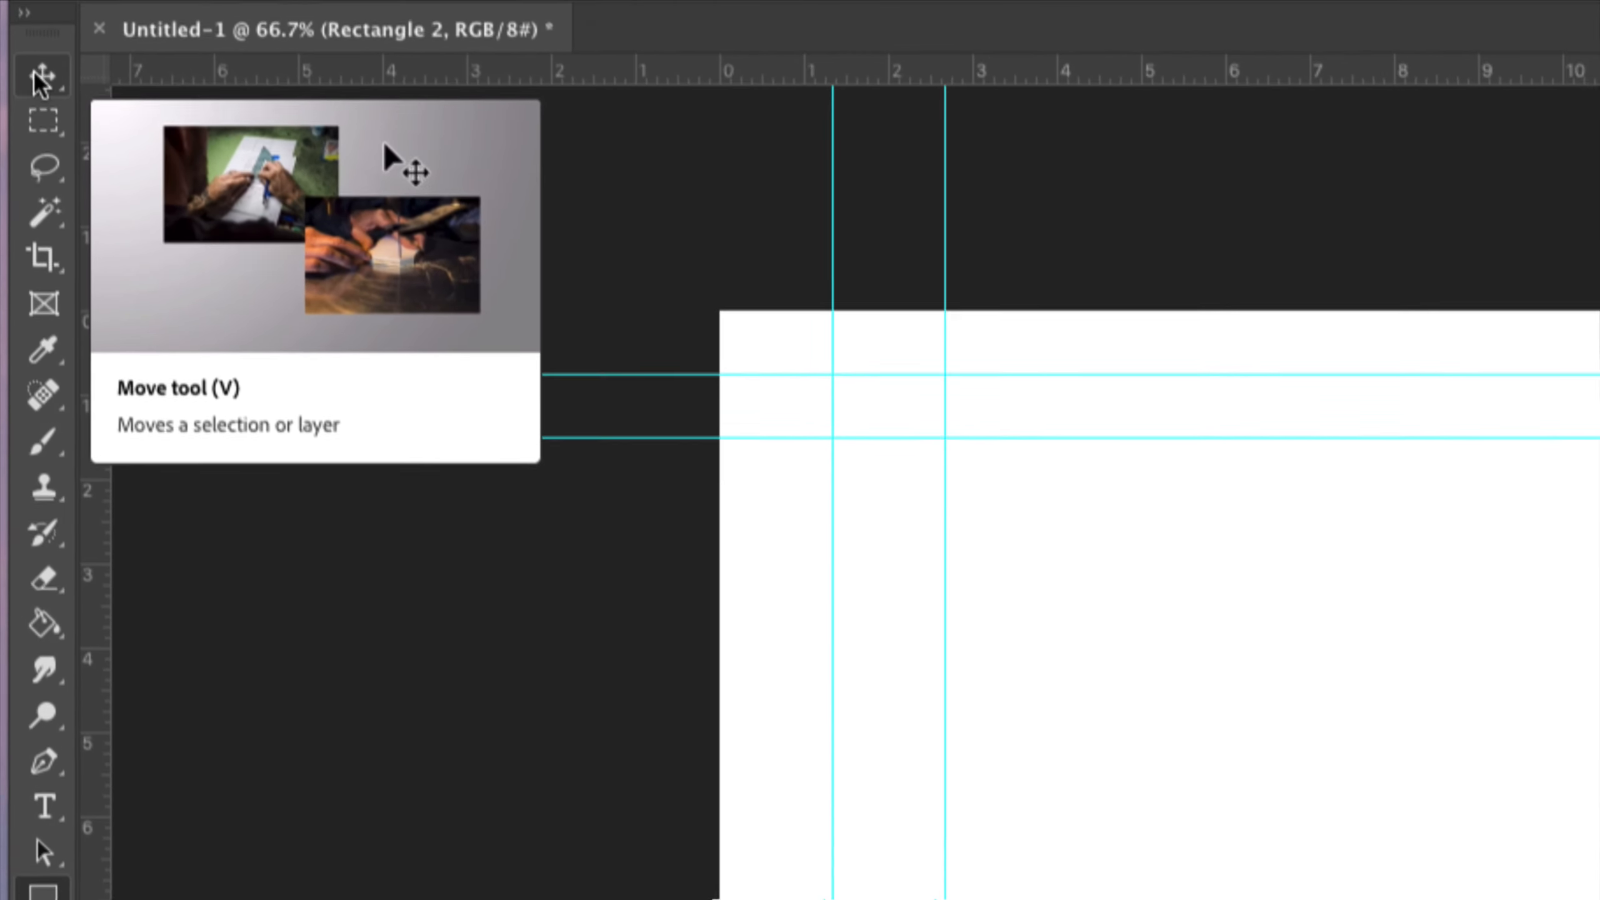
# Move Rectangle 2 slightly to the right, to about X 182 px
pyautogui.click(34, 78)
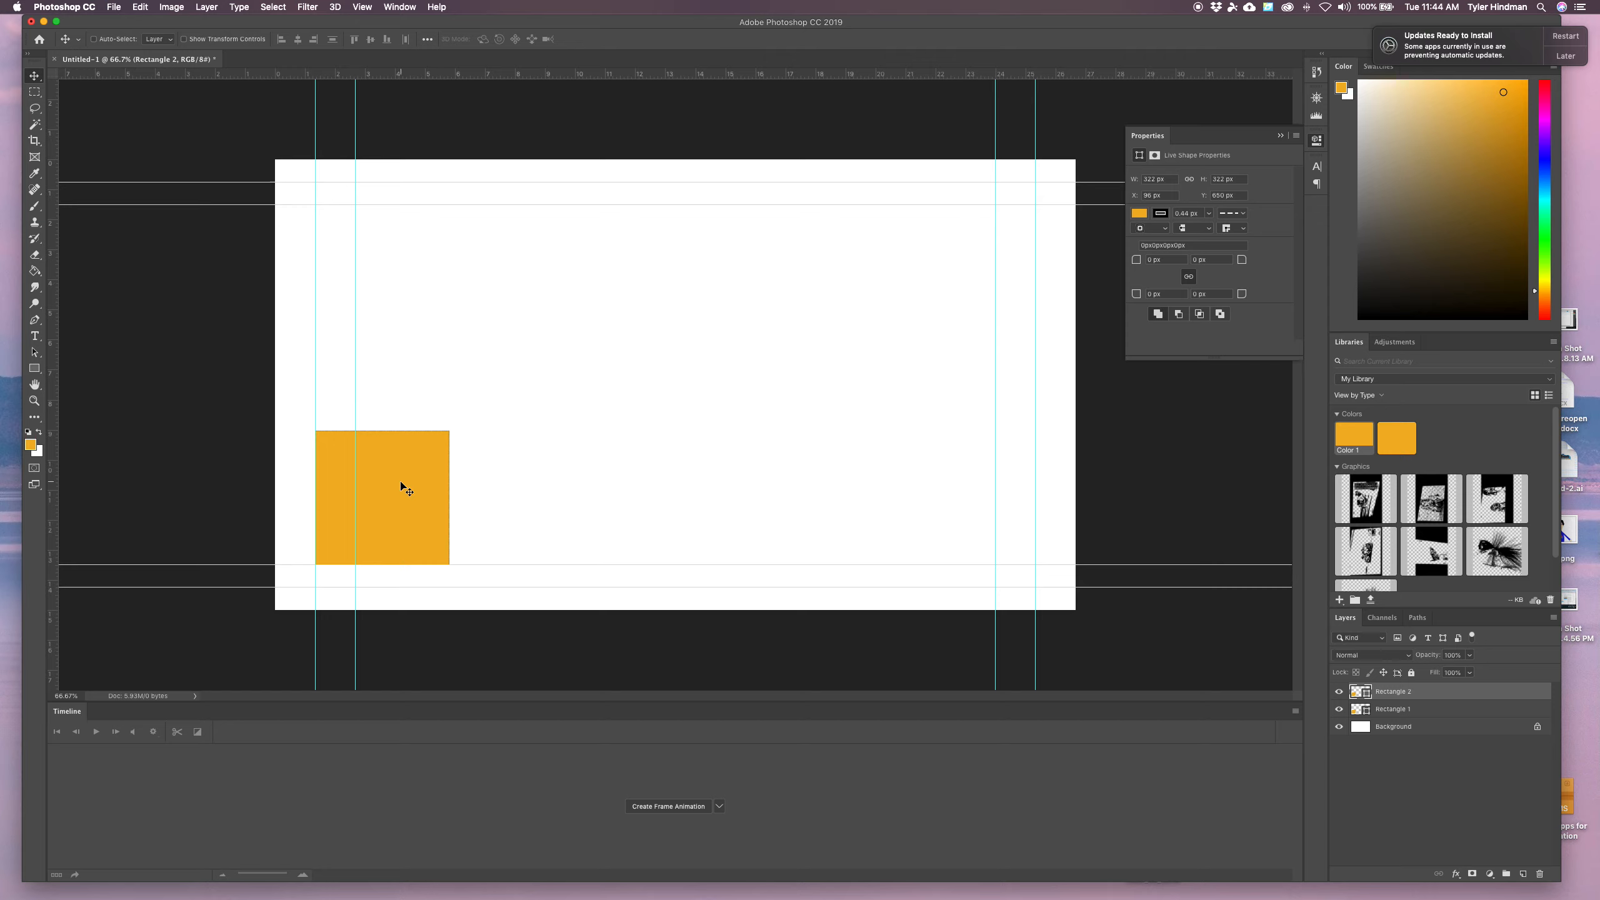
pyautogui.moveTo(402, 487); pyautogui.dragTo(436, 486)
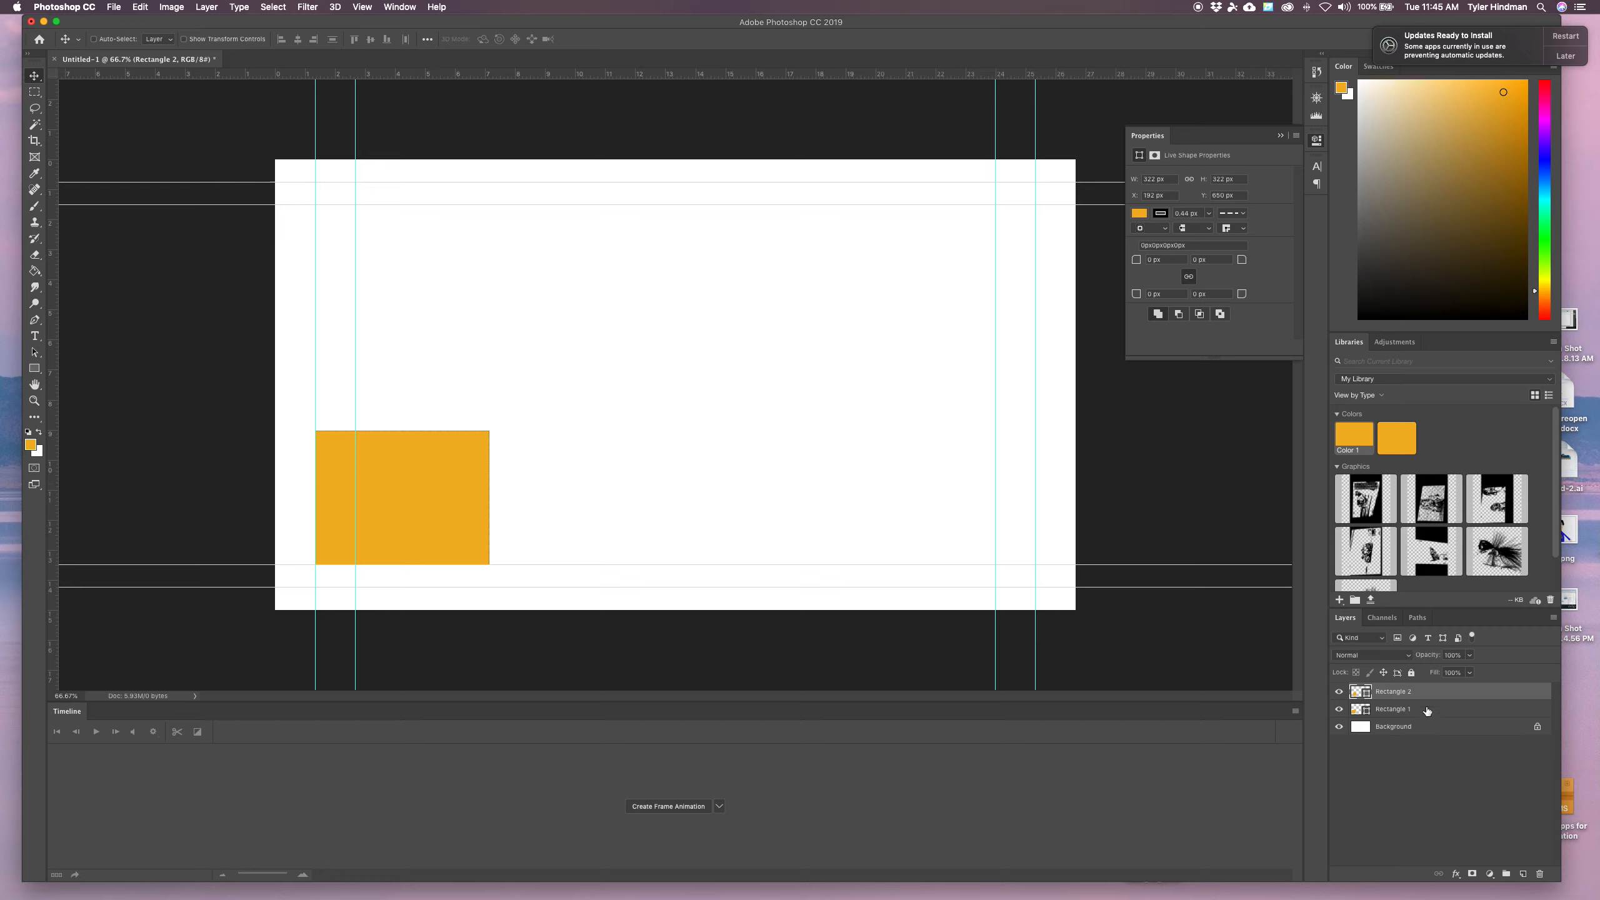
# Toggle Rectangle 2's visibility on and off to compare it with the original square
pyautogui.click(1339, 693)
pyautogui.click(1339, 692)
pyautogui.click(1340, 693)
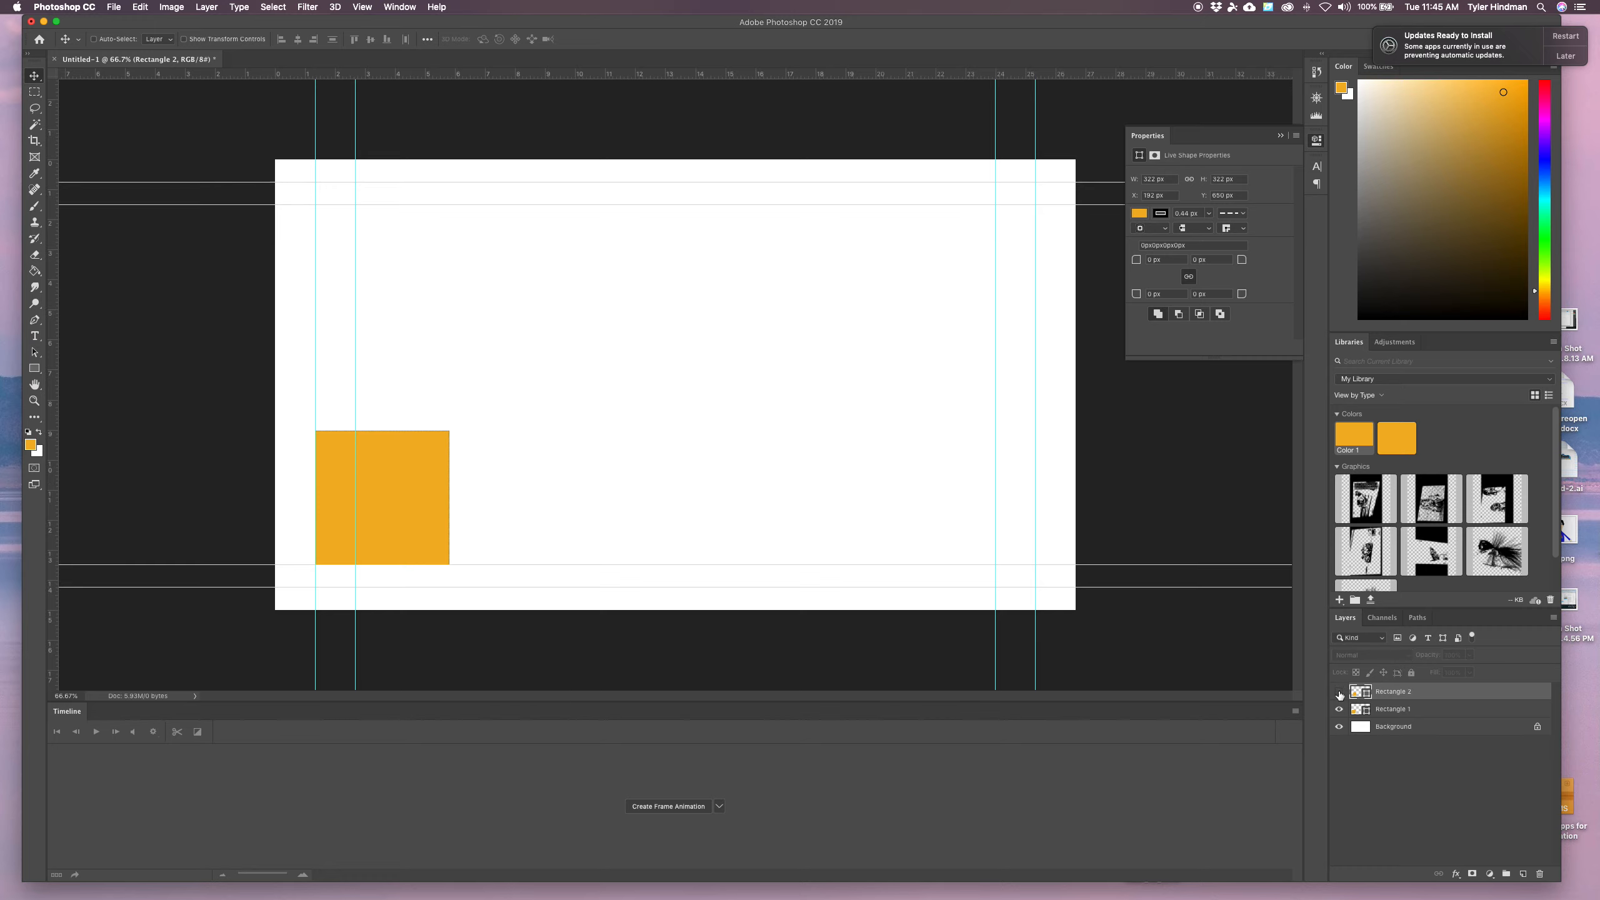
pyautogui.click(1339, 693)
pyautogui.click(1340, 693)
pyautogui.click(1340, 692)
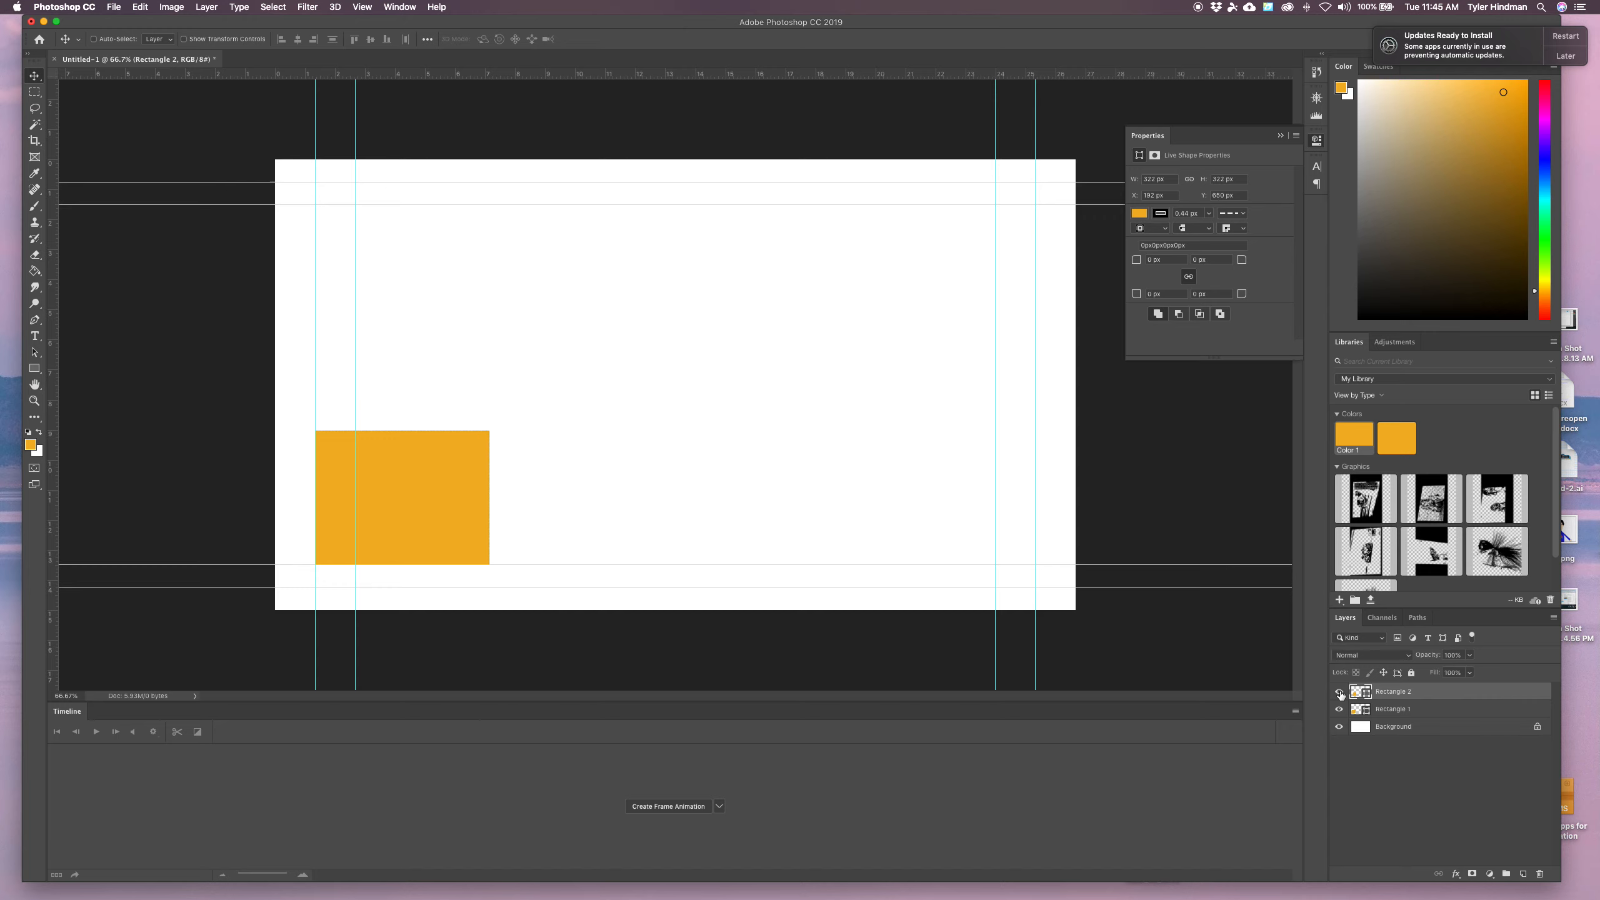
# Duplicate Rectangle 2 as Rectangle 3 and shift it right to about X 267 px
pyautogui.rightClick(1436, 695)
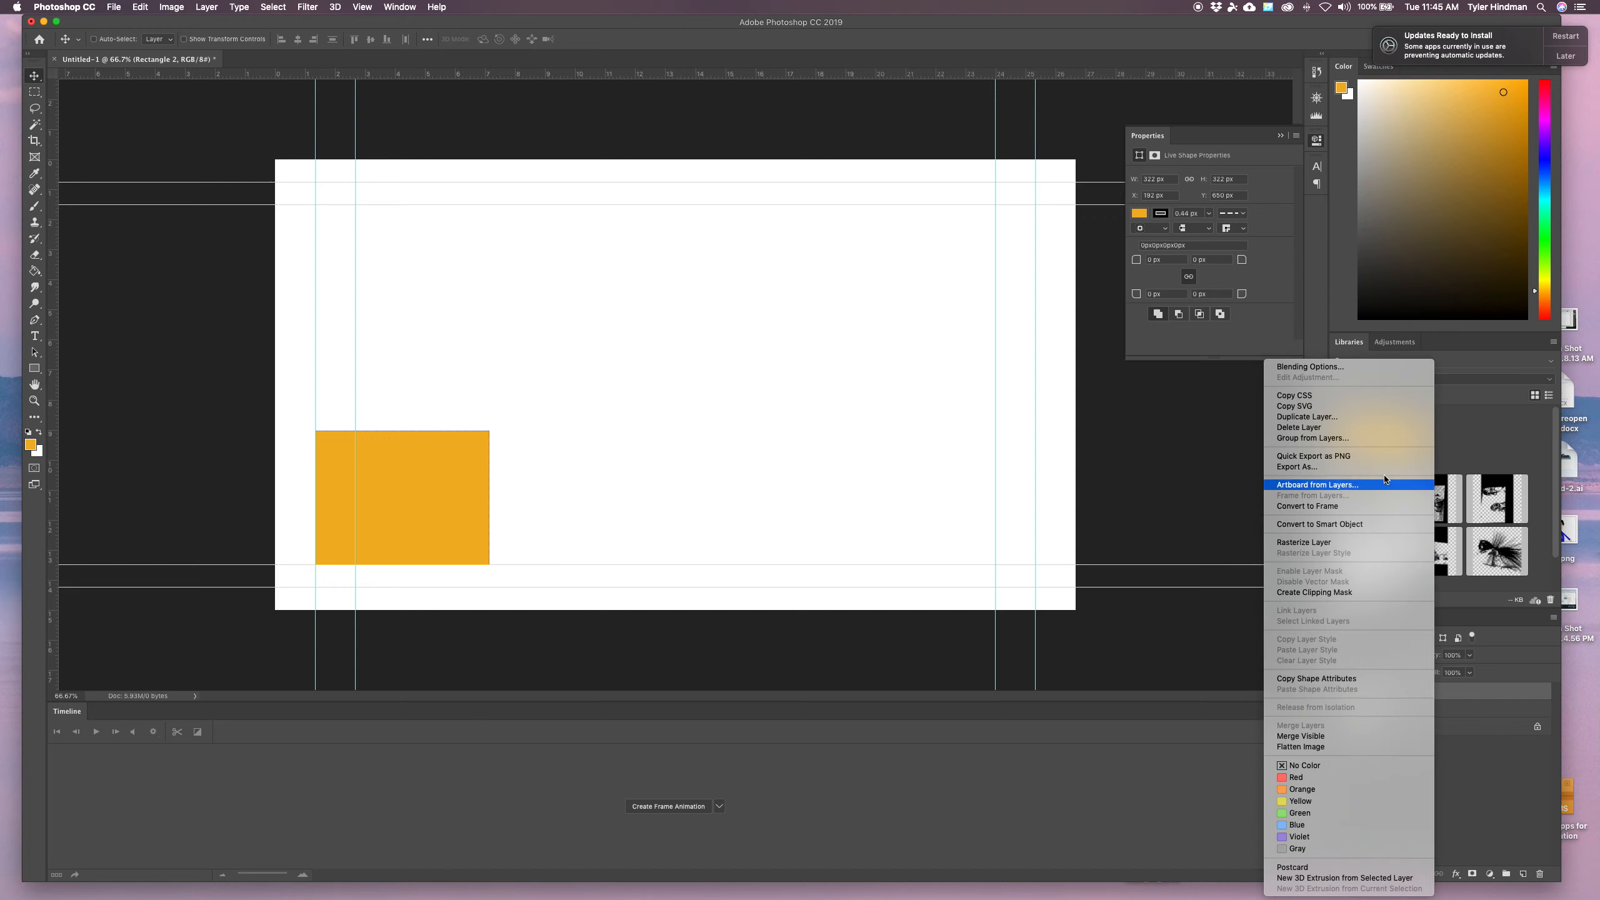
pyautogui.click(1361, 419)
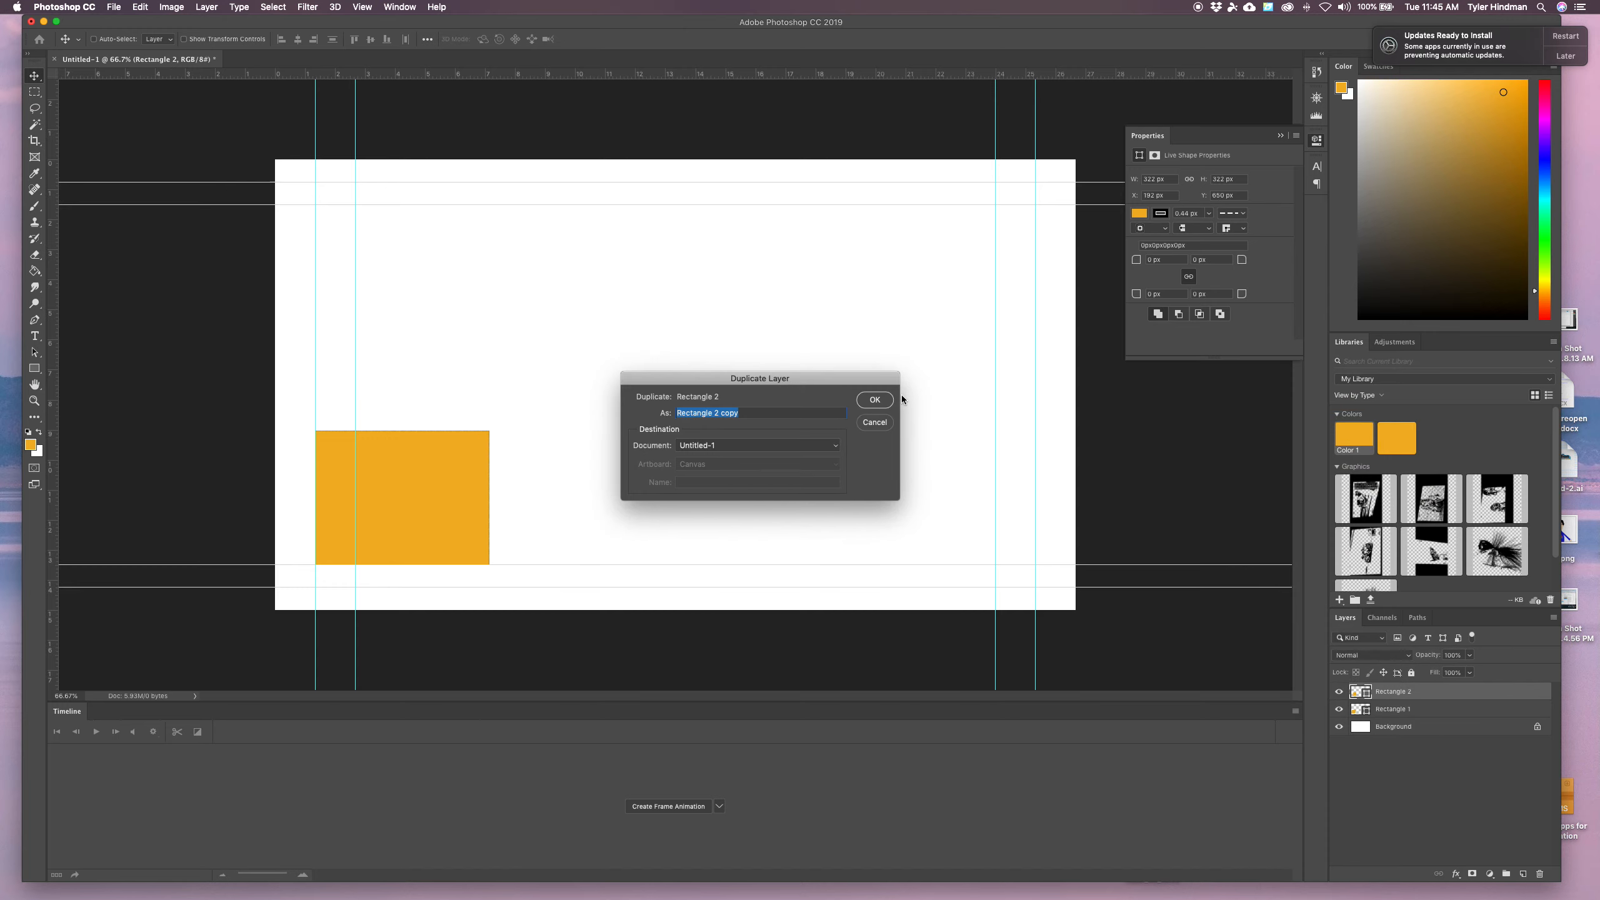
pyautogui.moveTo(748, 414); pyautogui.dragTo(723, 415)
pyautogui.write('3')
pyautogui.click(875, 399)
pyautogui.moveTo(458, 506); pyautogui.dragTo(483, 511)
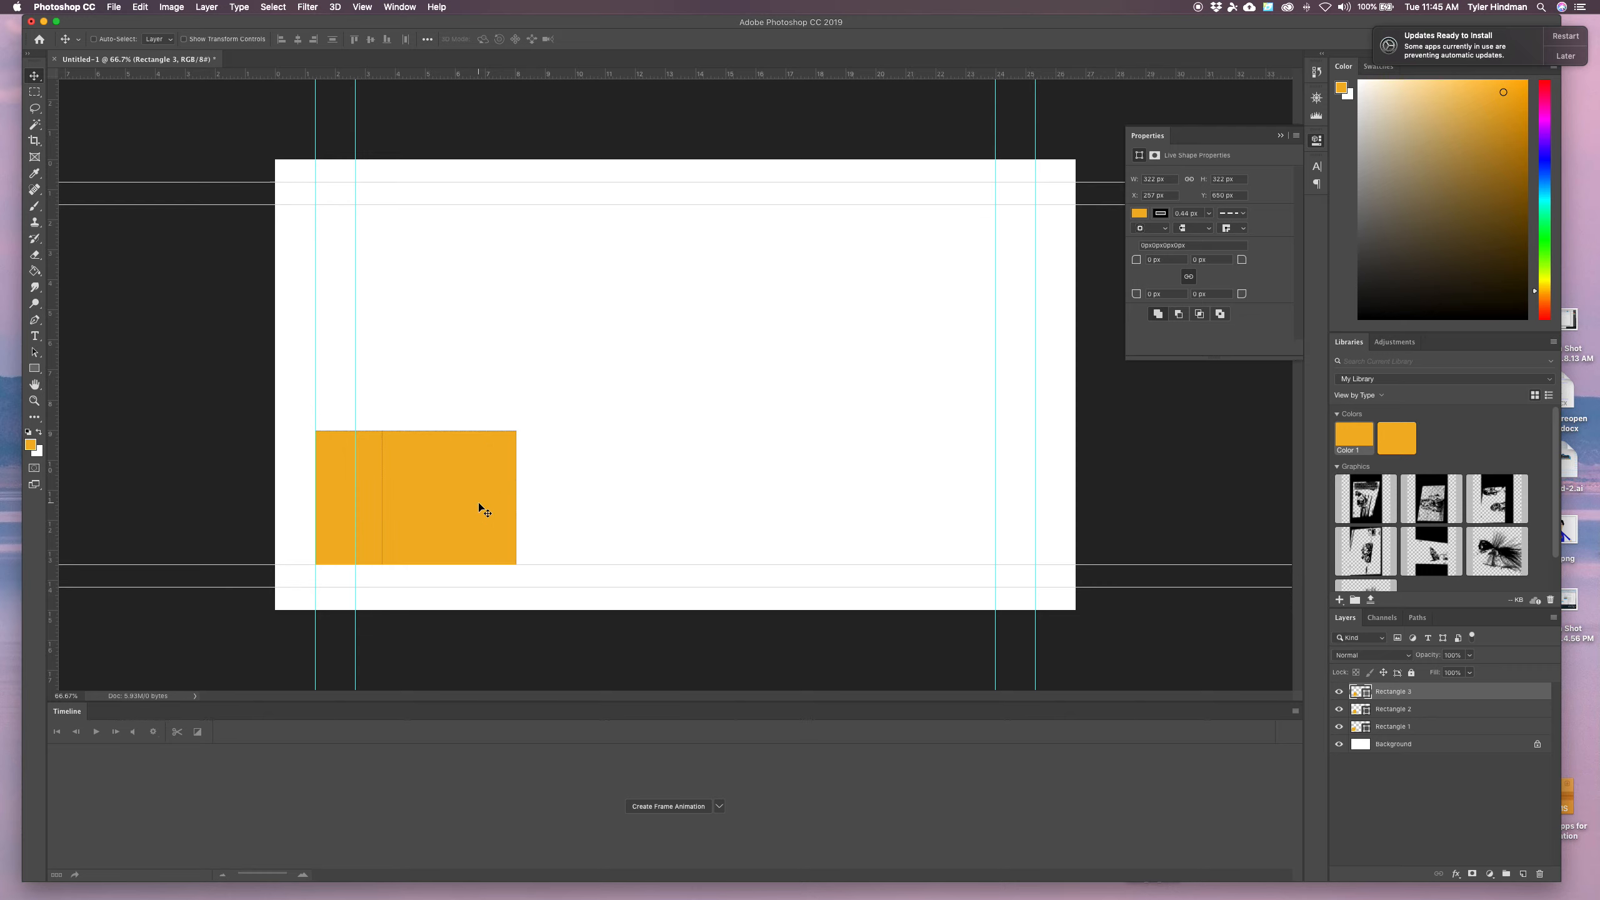
# Duplicate Rectangle 3 as Rectangle 4 and shift it right to about X 416 px
pyautogui.rightClick(1422, 690)
pyautogui.click(1482, 417)
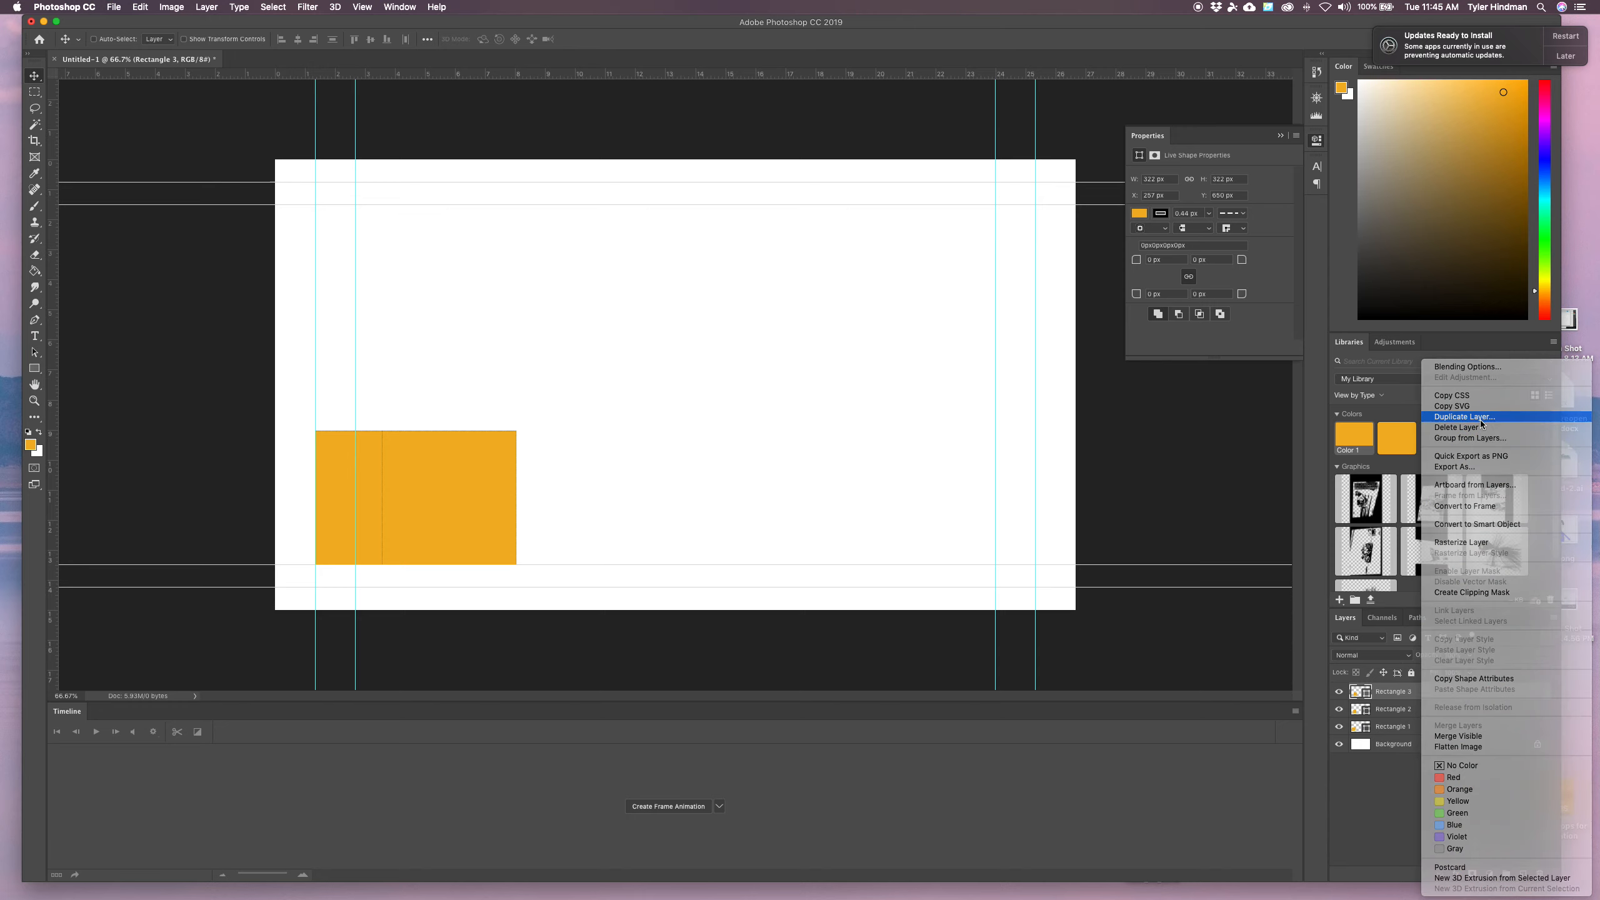
pyautogui.moveTo(714, 414); pyautogui.dragTo(802, 422)
pyautogui.write('4')
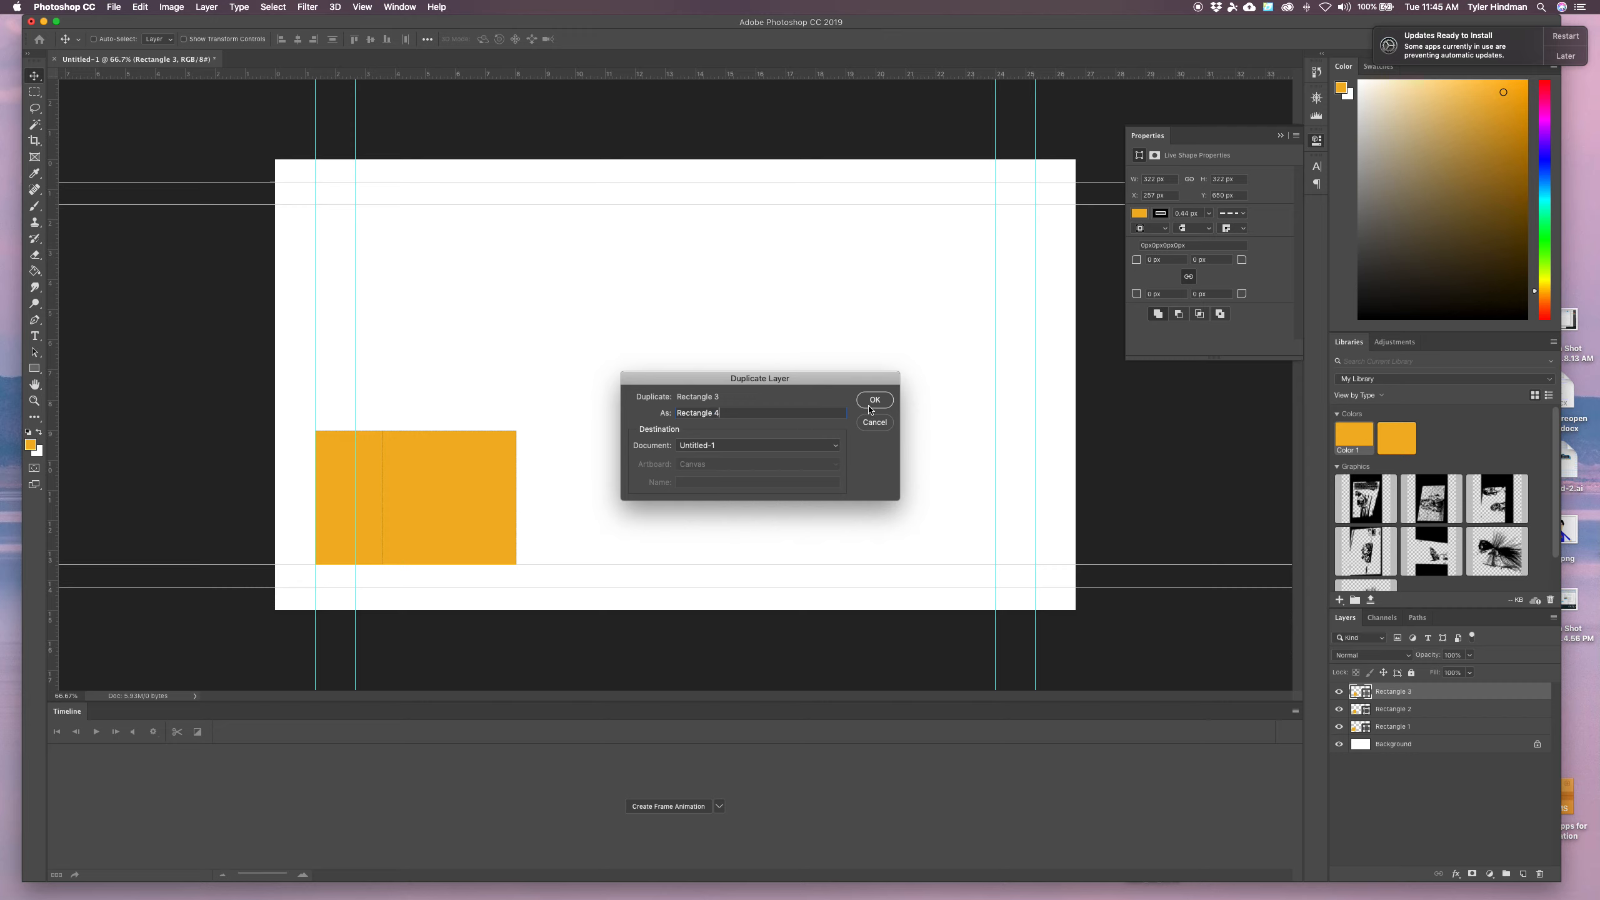
pyautogui.click(873, 402)
pyautogui.moveTo(479, 479); pyautogui.dragTo(547, 479)
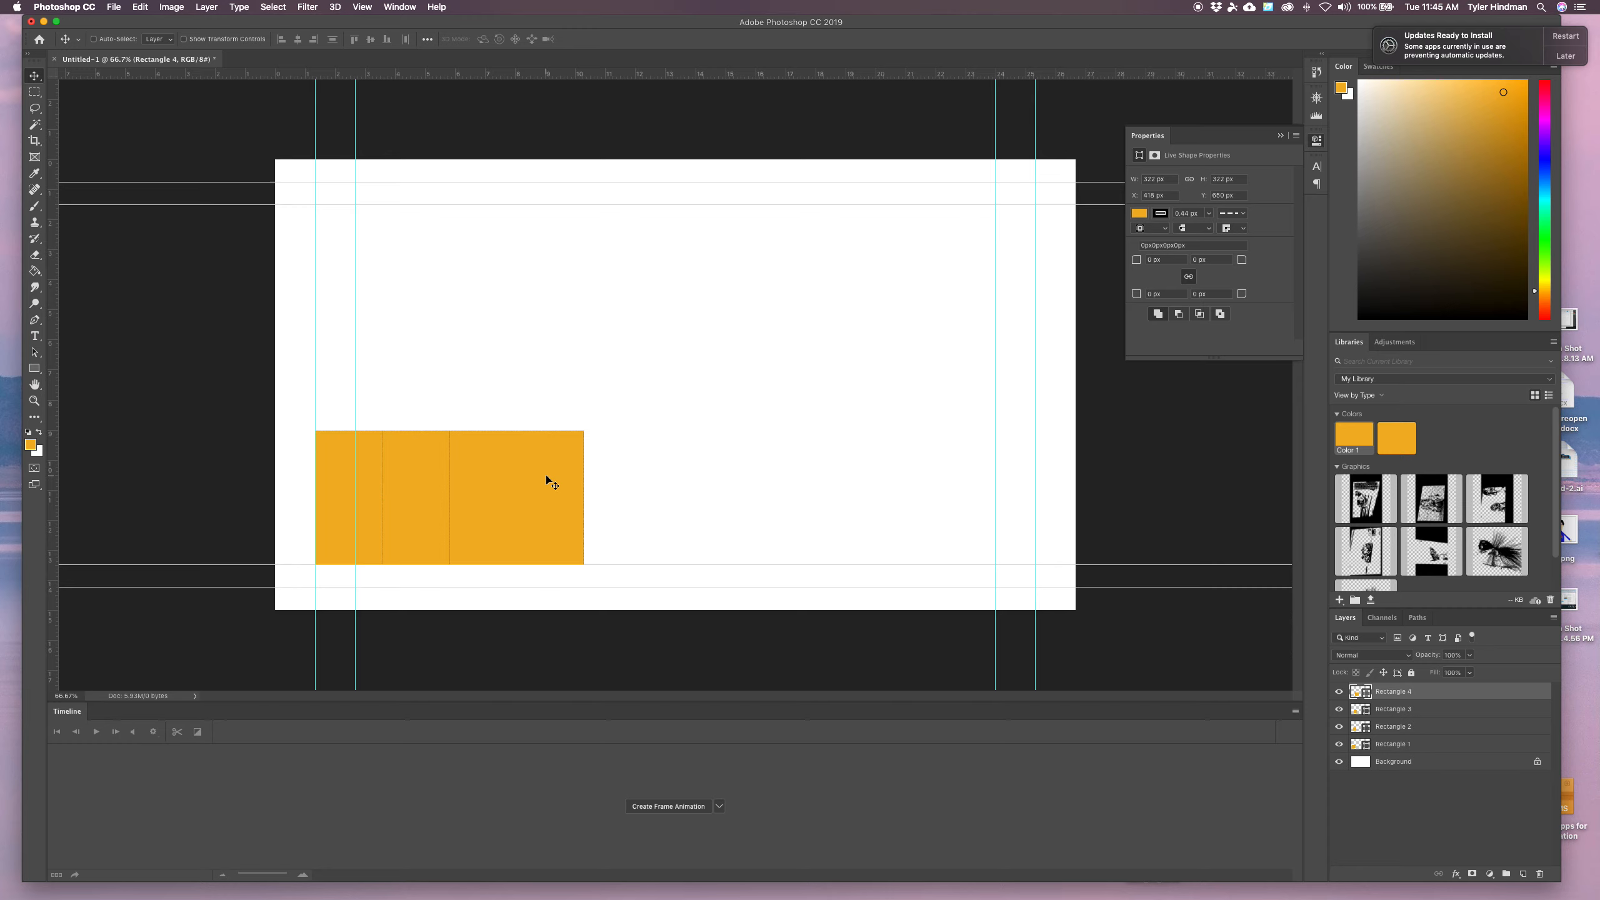
# Duplicate Rectangle 4 as Rectangle 5 and shift it right to about X 705 px
pyautogui.rightClick(1439, 692)
pyautogui.click(1387, 418)
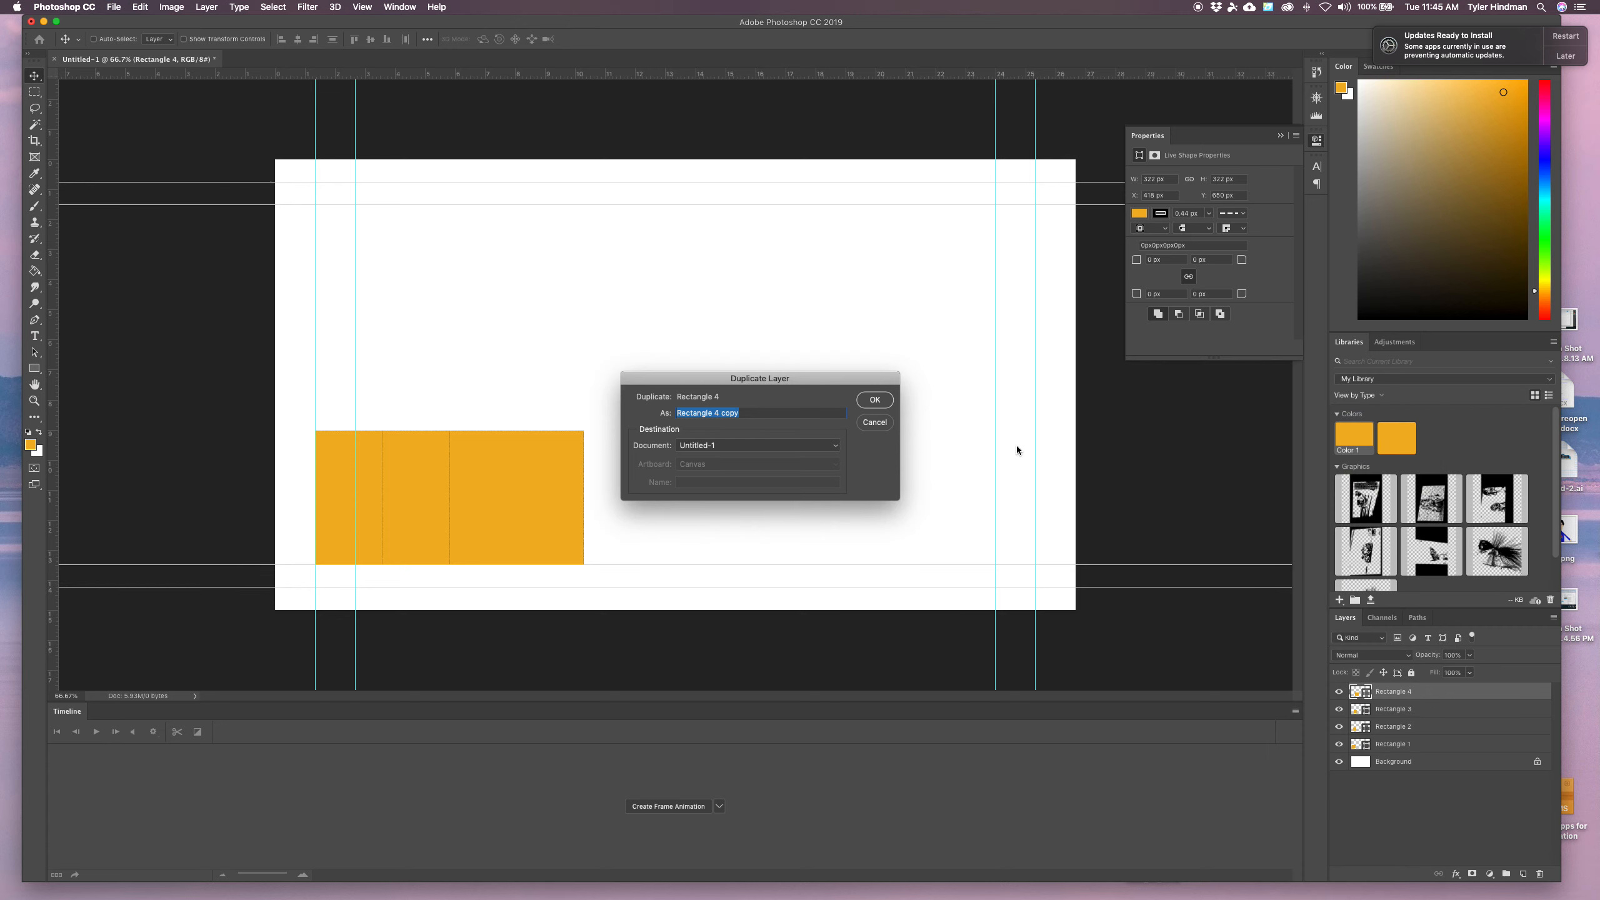
pyautogui.moveTo(753, 413); pyautogui.dragTo(716, 413)
pyautogui.write('5')
pyautogui.click(875, 399)
pyautogui.moveTo(545, 512); pyautogui.dragTo(642, 512)
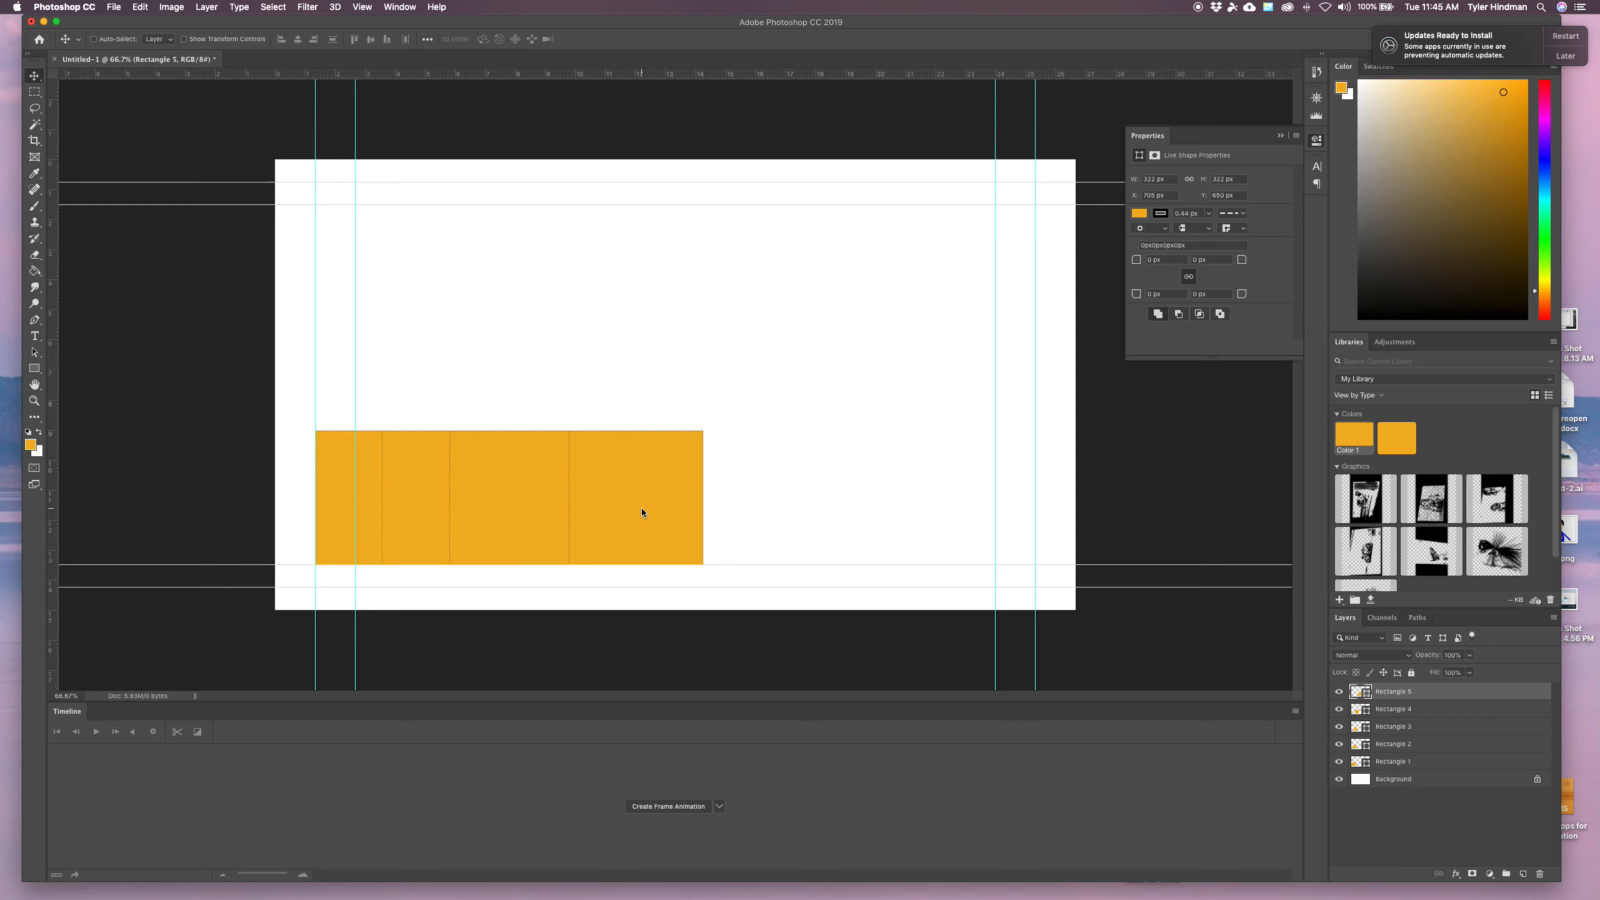
# Duplicate Rectangle 5 as Rectangle 6 and shift it right to about X 1027 px
pyautogui.rightClick(1434, 692)
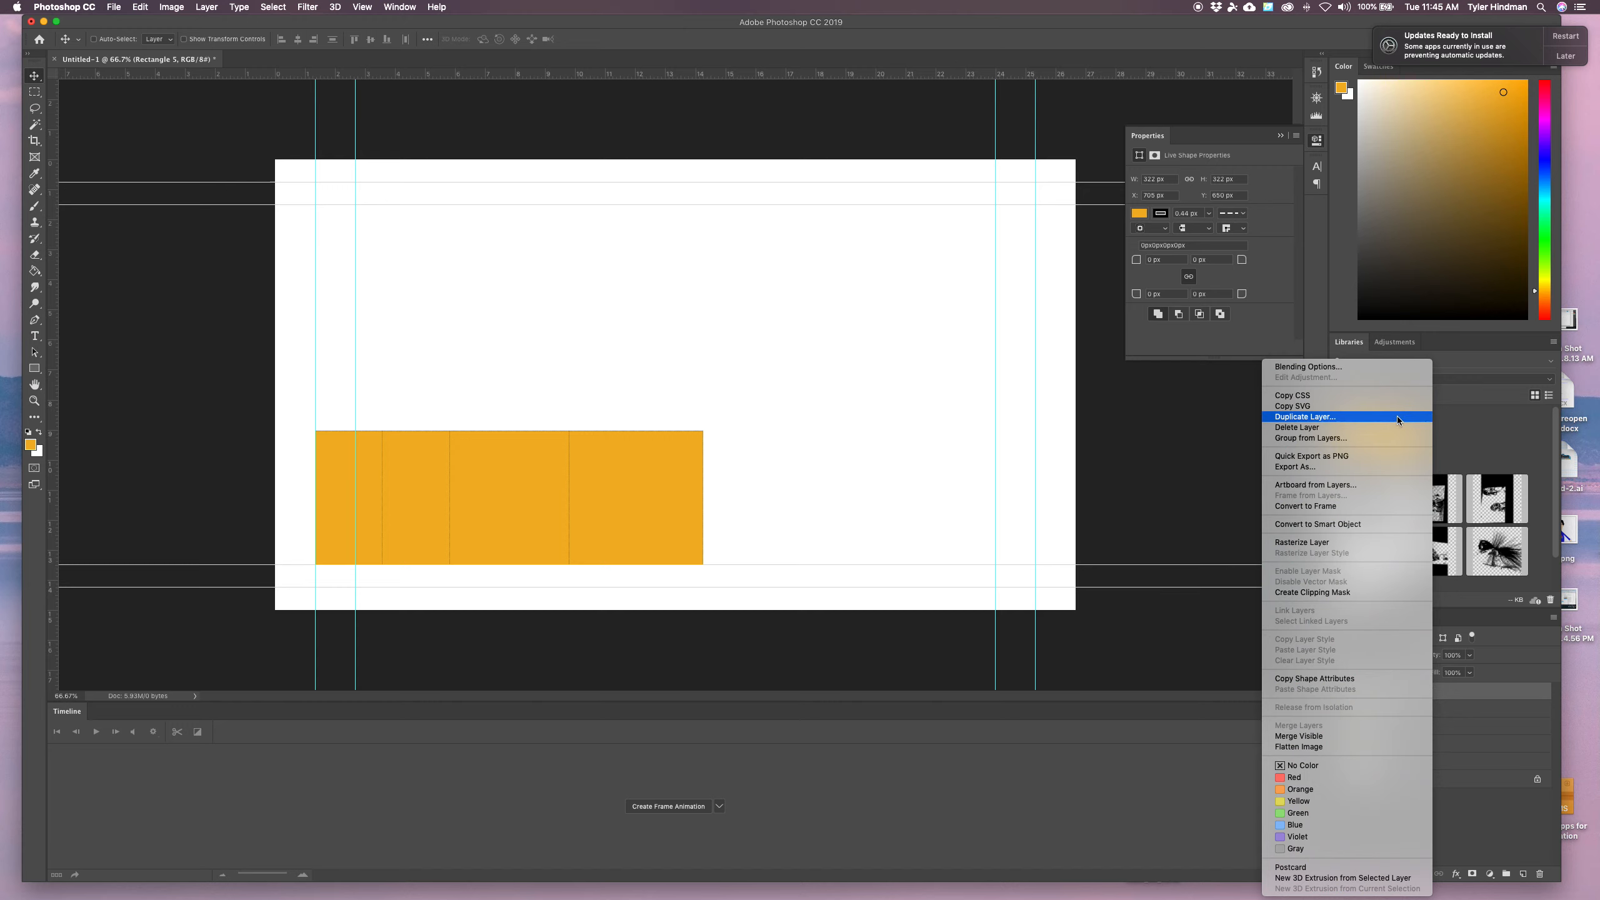
pyautogui.click(1394, 417)
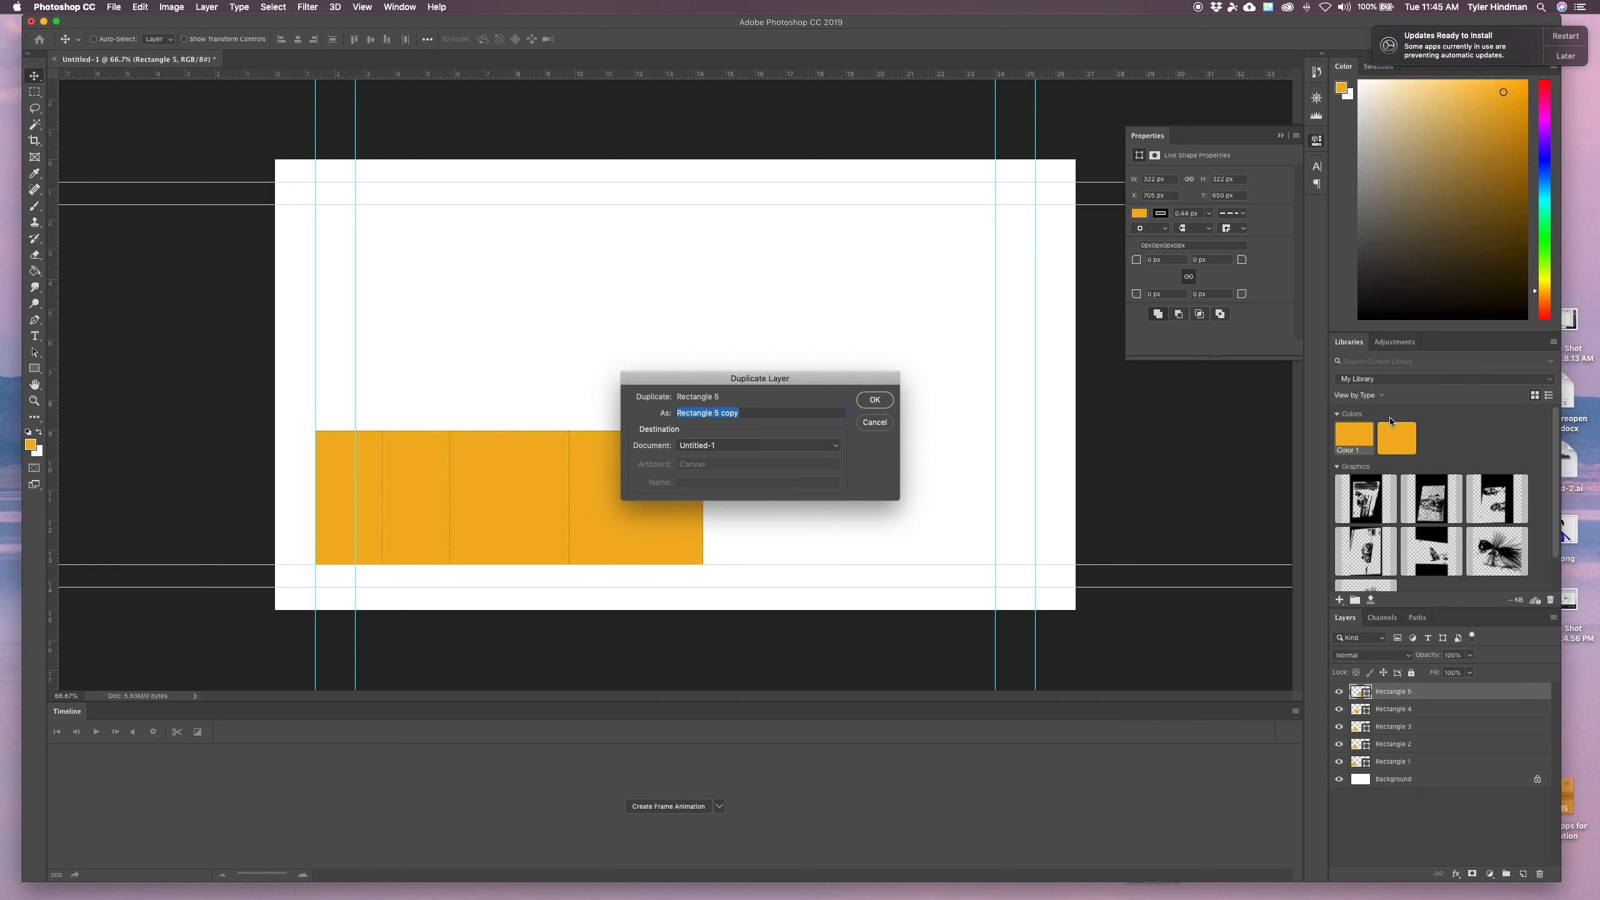
pyautogui.moveTo(749, 413); pyautogui.dragTo(716, 414)
pyautogui.write('6')
pyautogui.click(875, 400)
pyautogui.moveTo(649, 473); pyautogui.dragTo(789, 477)
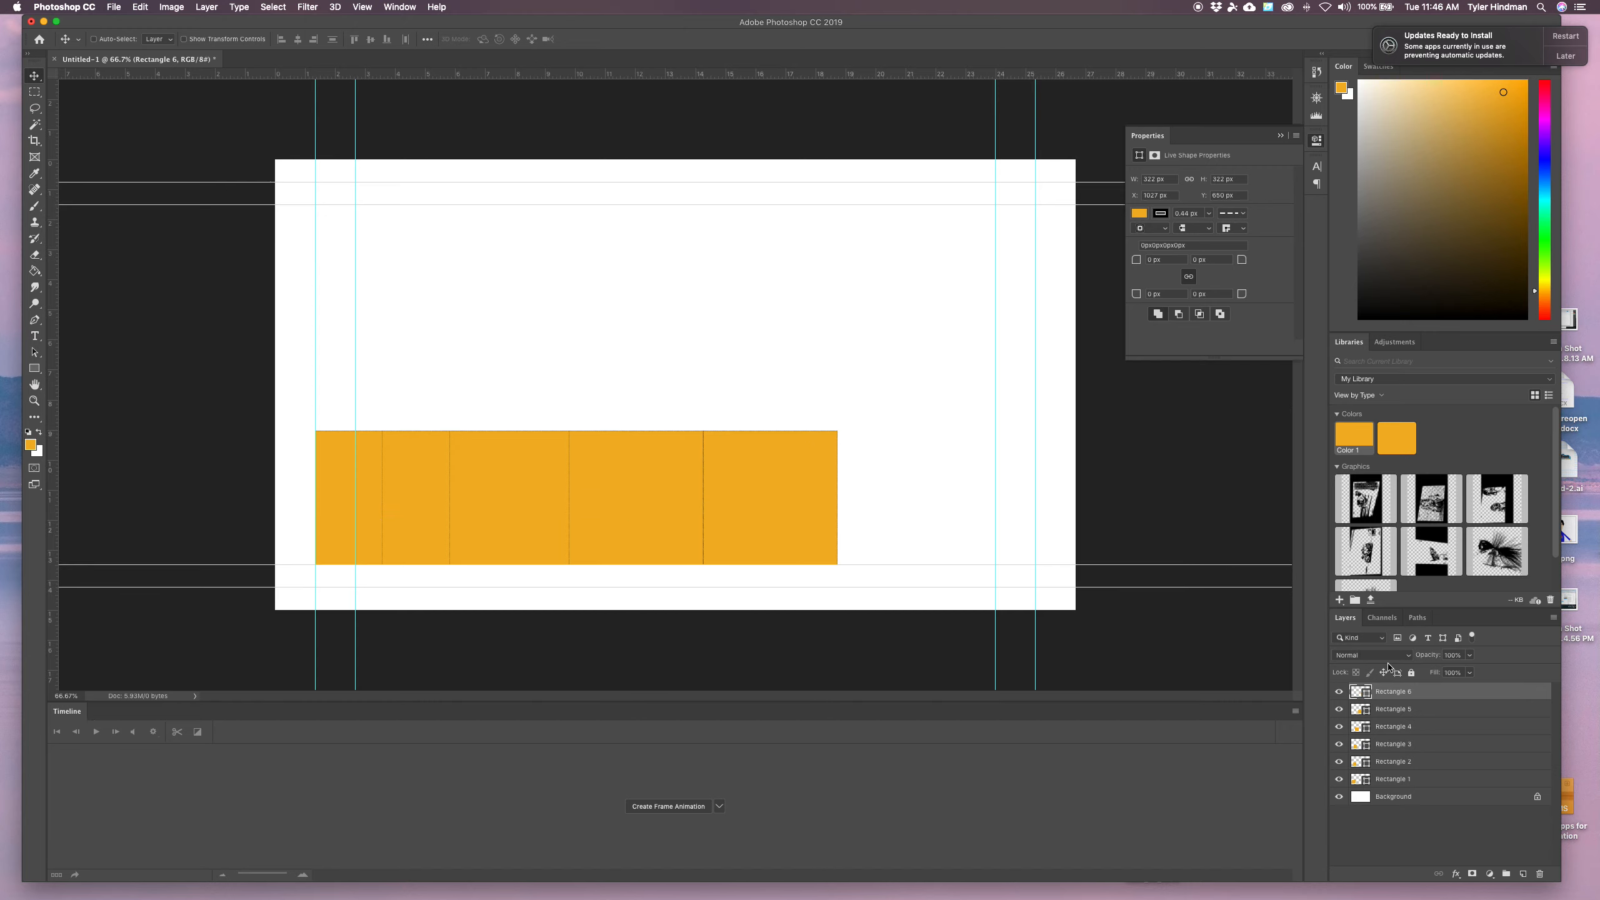
# Duplicate Rectangle 6 as Rectangle 7 and shift it right to about X 1289 px
pyautogui.rightClick(1420, 690)
pyautogui.click(1470, 417)
pyautogui.moveTo(749, 413); pyautogui.dragTo(714, 413)
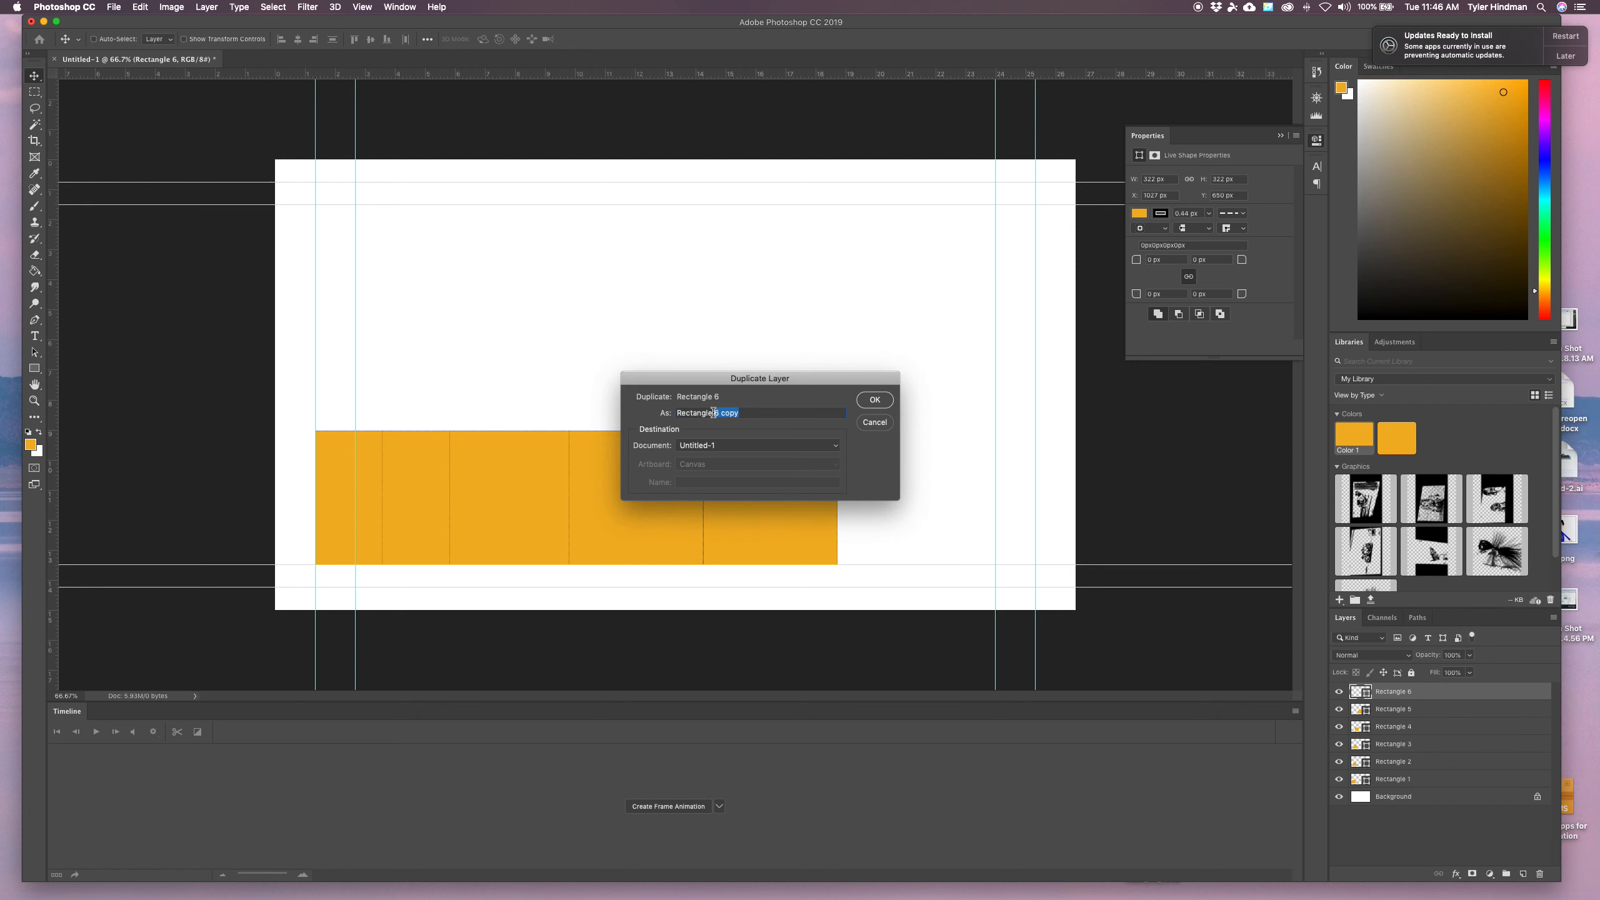
pyautogui.write('7')
pyautogui.press('Return')
pyautogui.moveTo(750, 527); pyautogui.dragTo(863, 533)
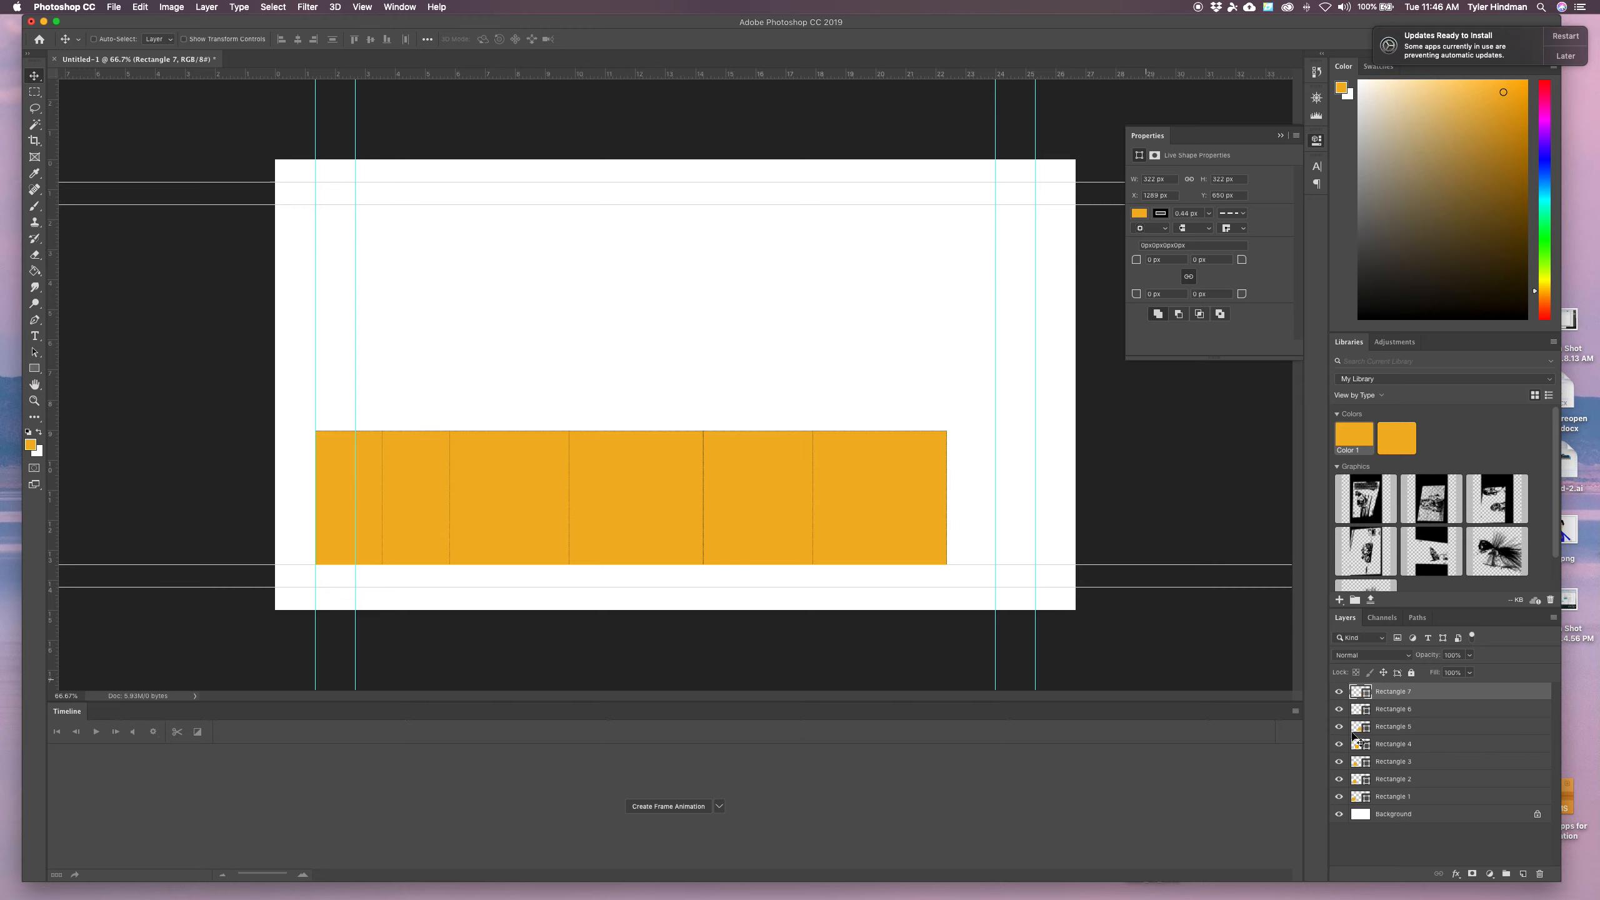
# Duplicate Rectangle 7 as Rectangle 8 and shift it right to about X 1367 px
pyautogui.rightClick(1426, 695)
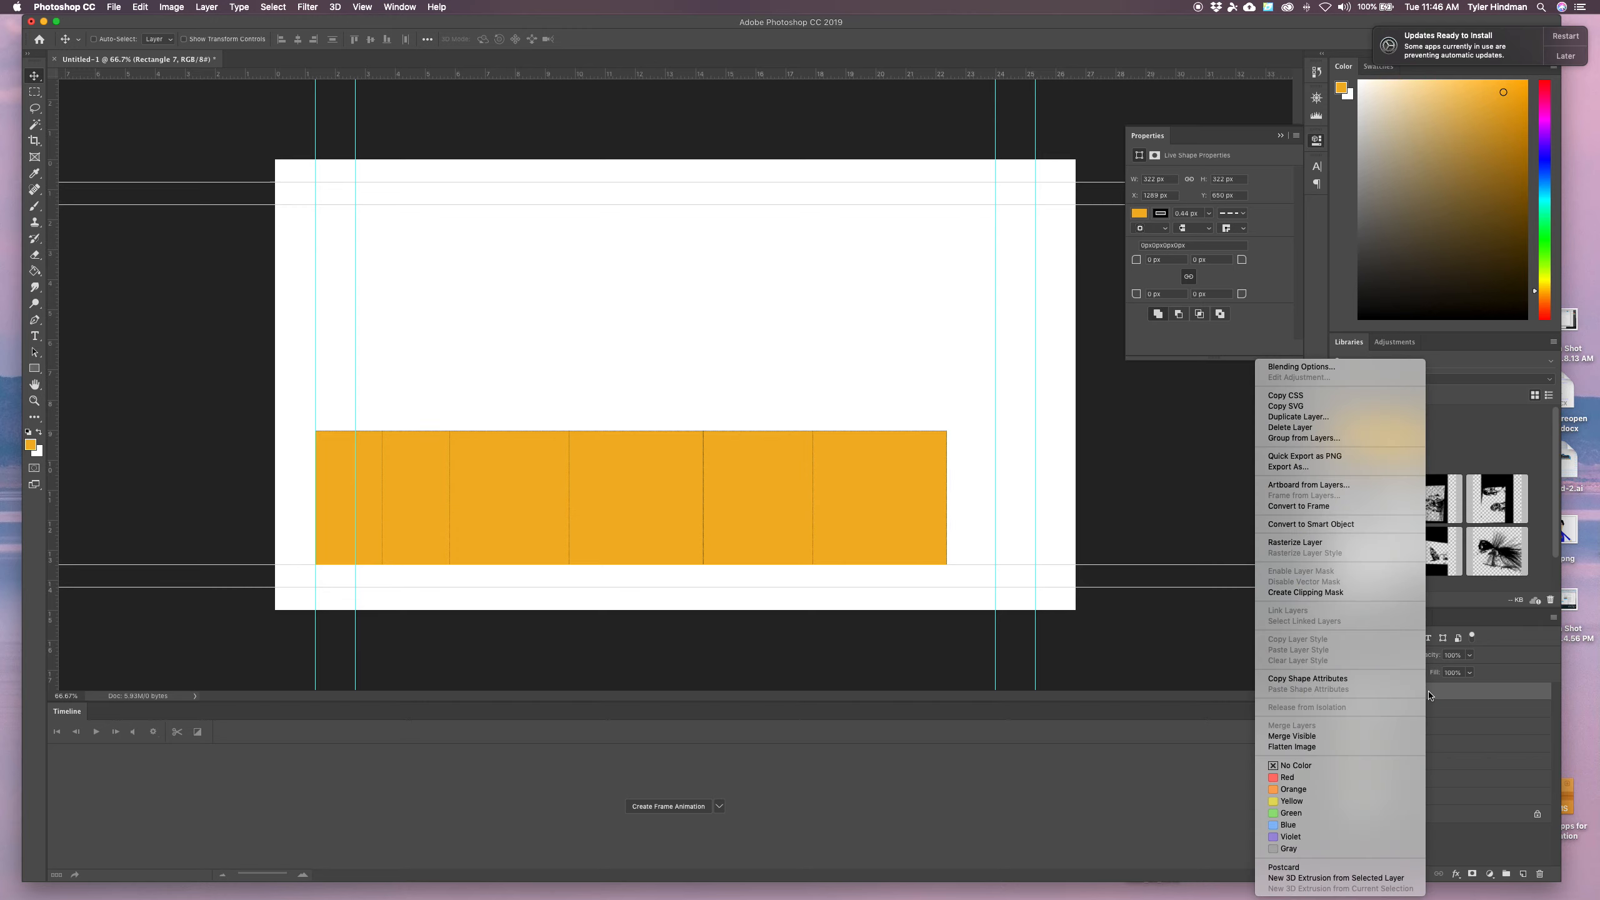
pyautogui.click(1378, 417)
pyautogui.moveTo(742, 413); pyautogui.dragTo(714, 413)
pyautogui.write('8')
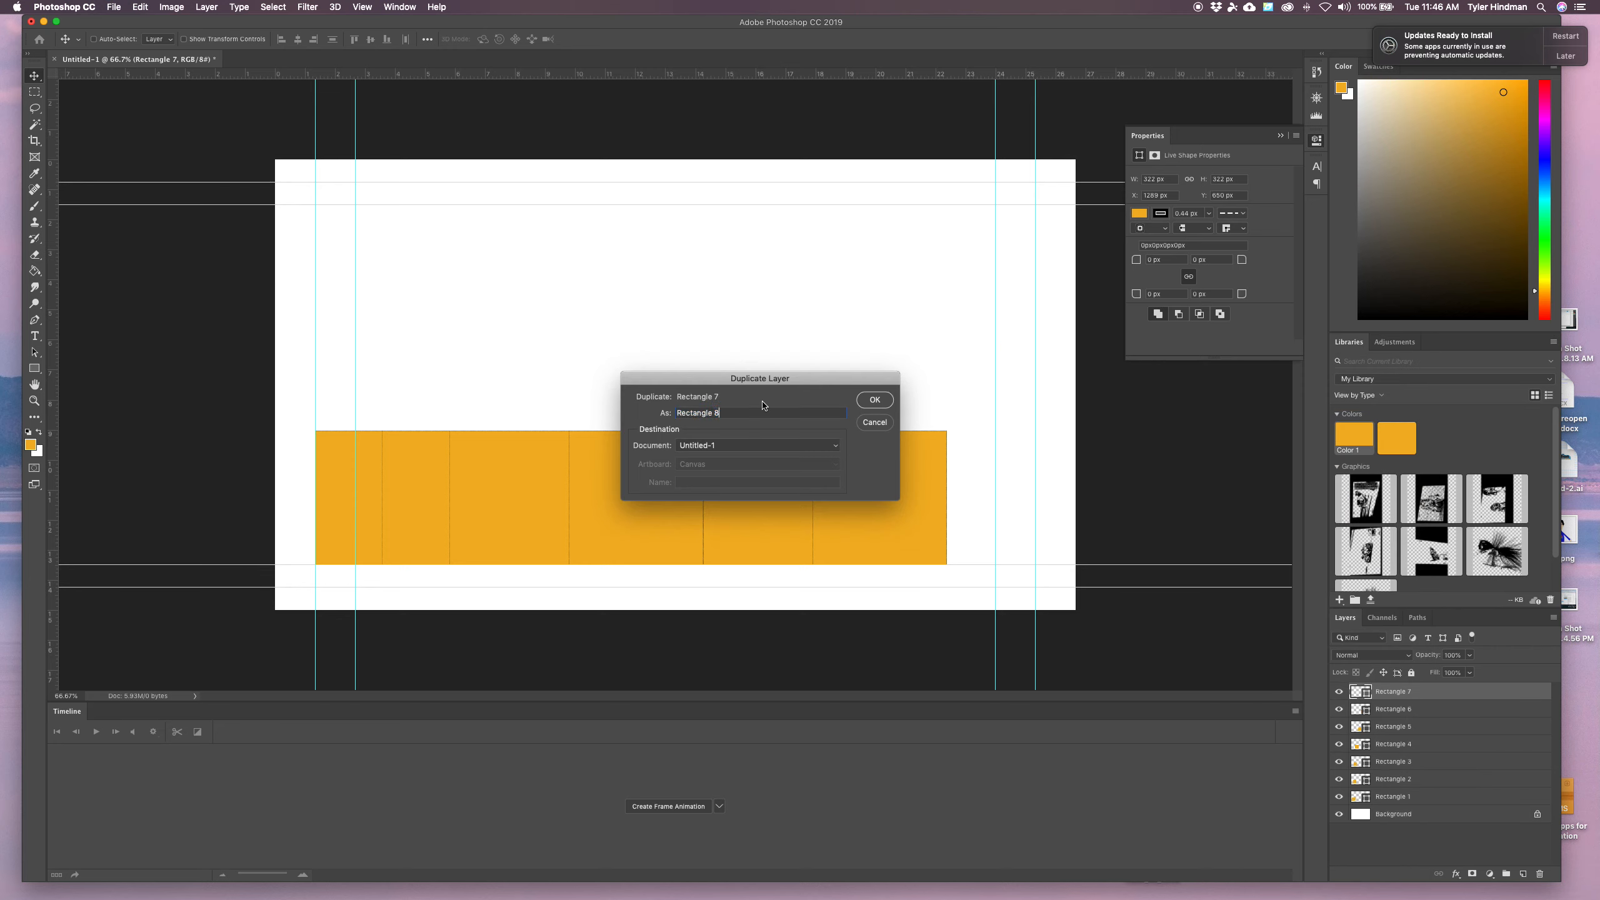
pyautogui.click(874, 402)
pyautogui.moveTo(865, 490); pyautogui.dragTo(898, 495)
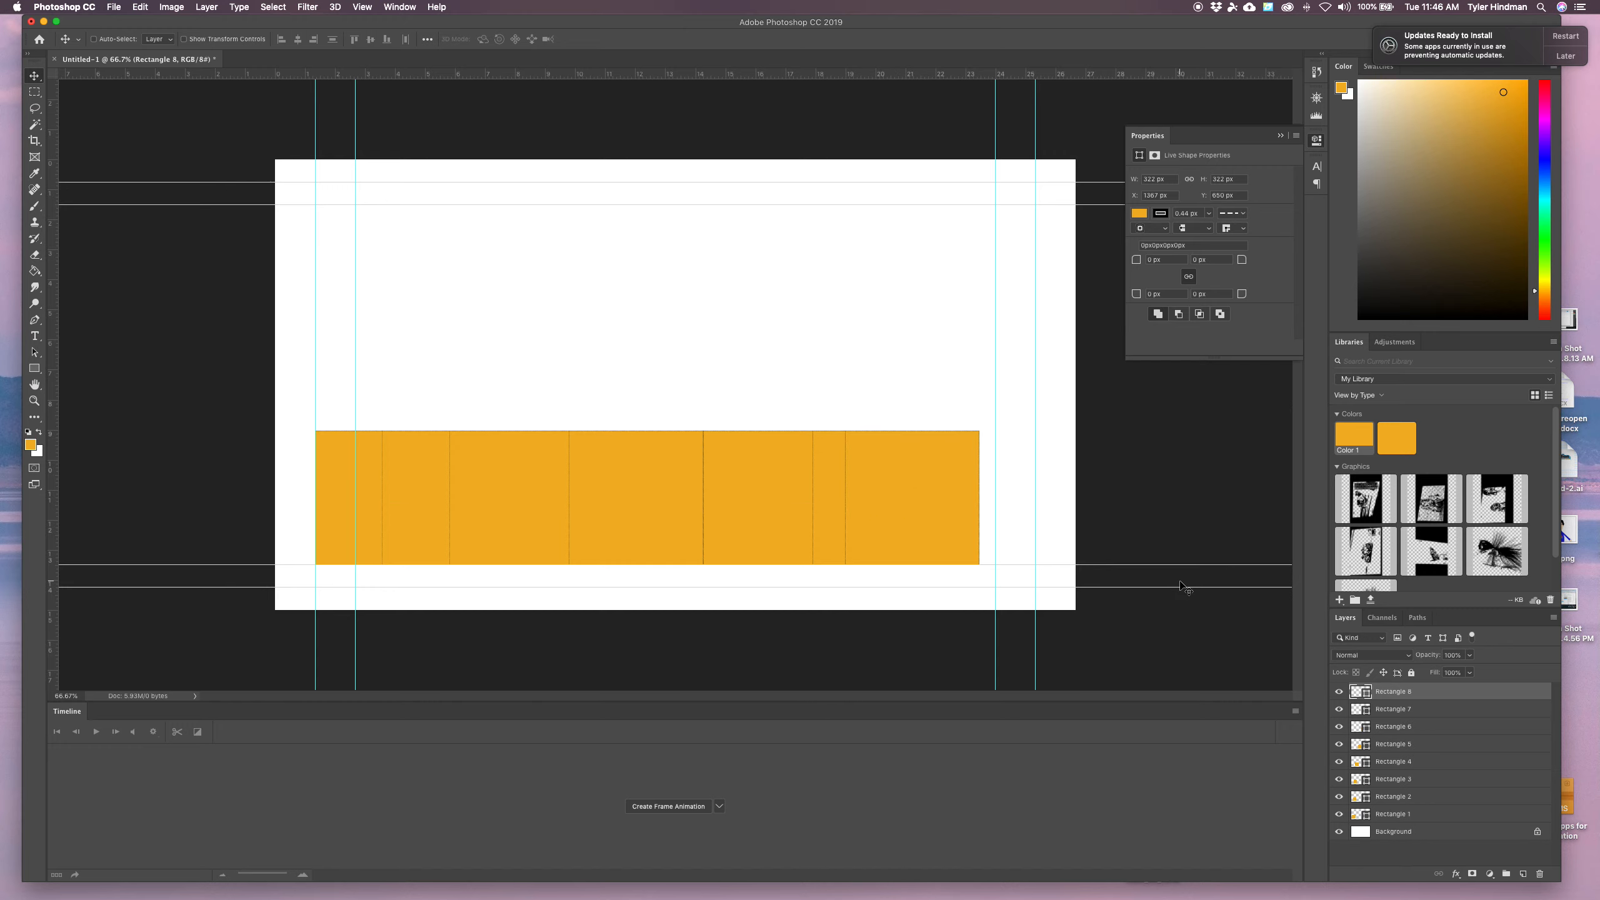
# Duplicate Rectangle 8 as Rectangle 9 and shift it right to about X 1450 px
pyautogui.rightClick(1405, 690)
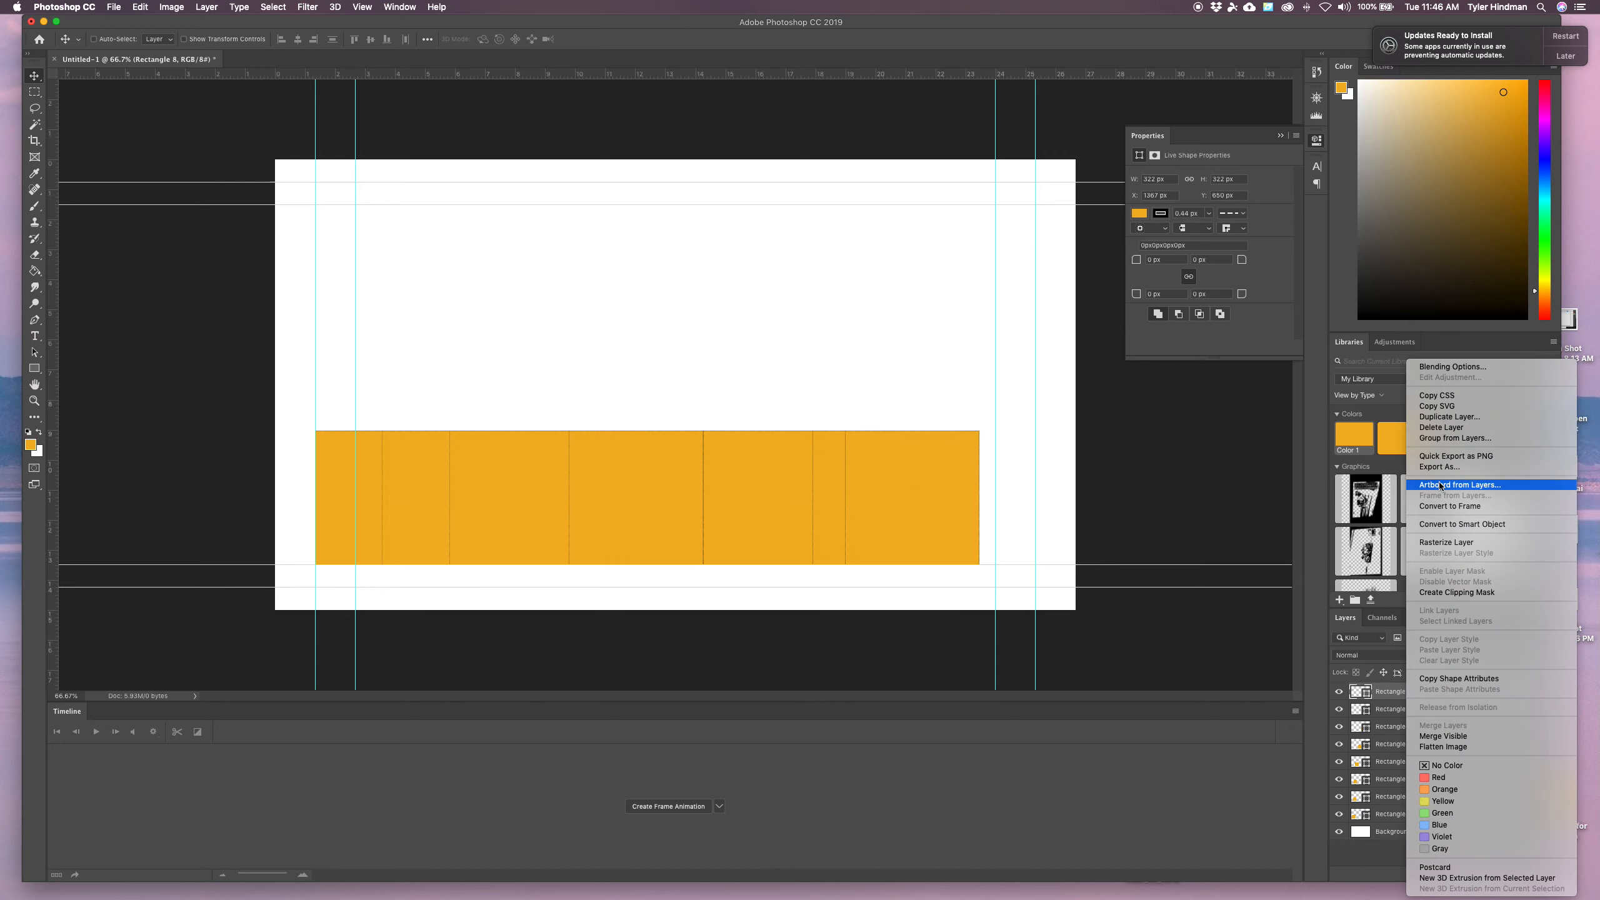
pyautogui.click(1447, 417)
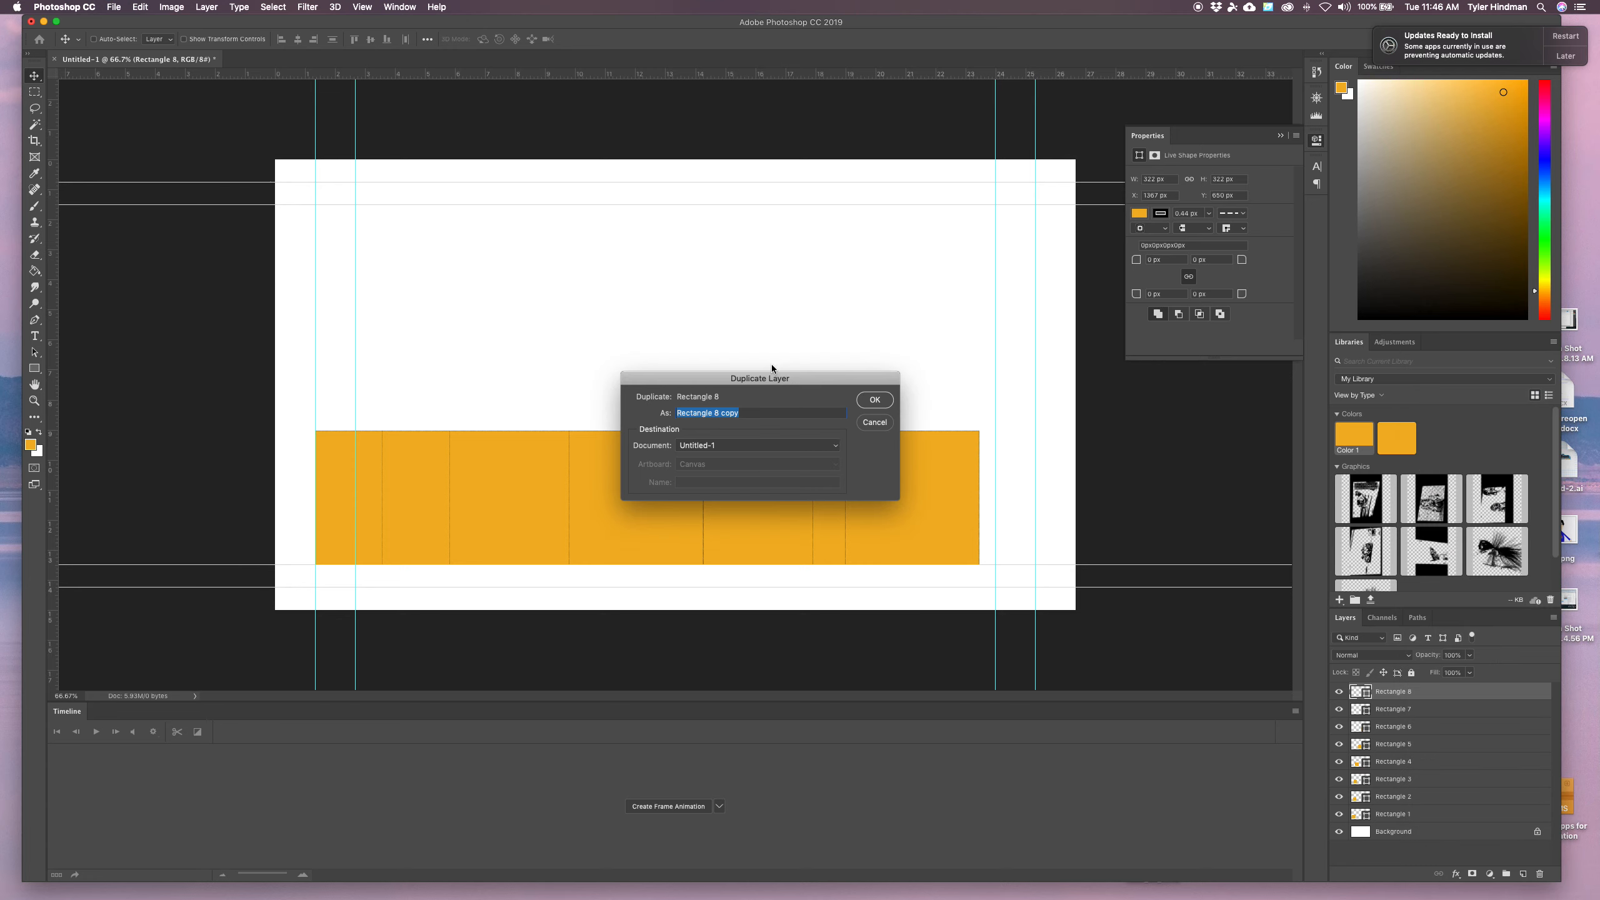
pyautogui.moveTo(746, 413); pyautogui.dragTo(717, 413)
pyautogui.write('9')
pyautogui.click(873, 400)
pyautogui.moveTo(925, 522); pyautogui.dragTo(959, 525)
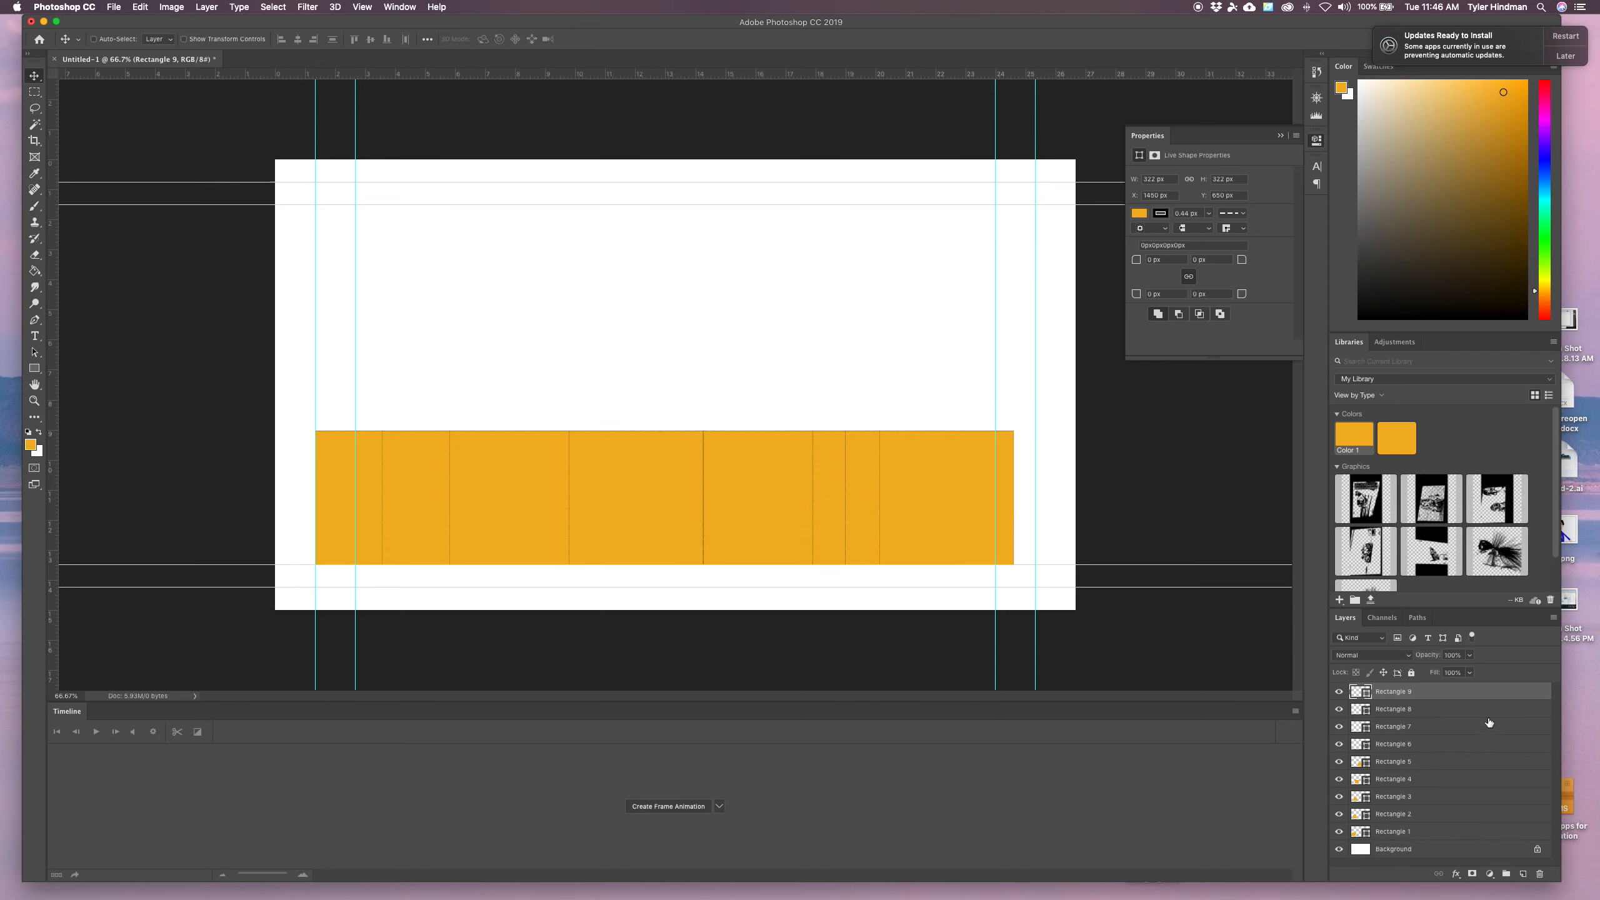
# Duplicate Rectangle 9 as Rectangle 10 and shift it right to about X 1502 px
pyautogui.rightClick(1435, 693)
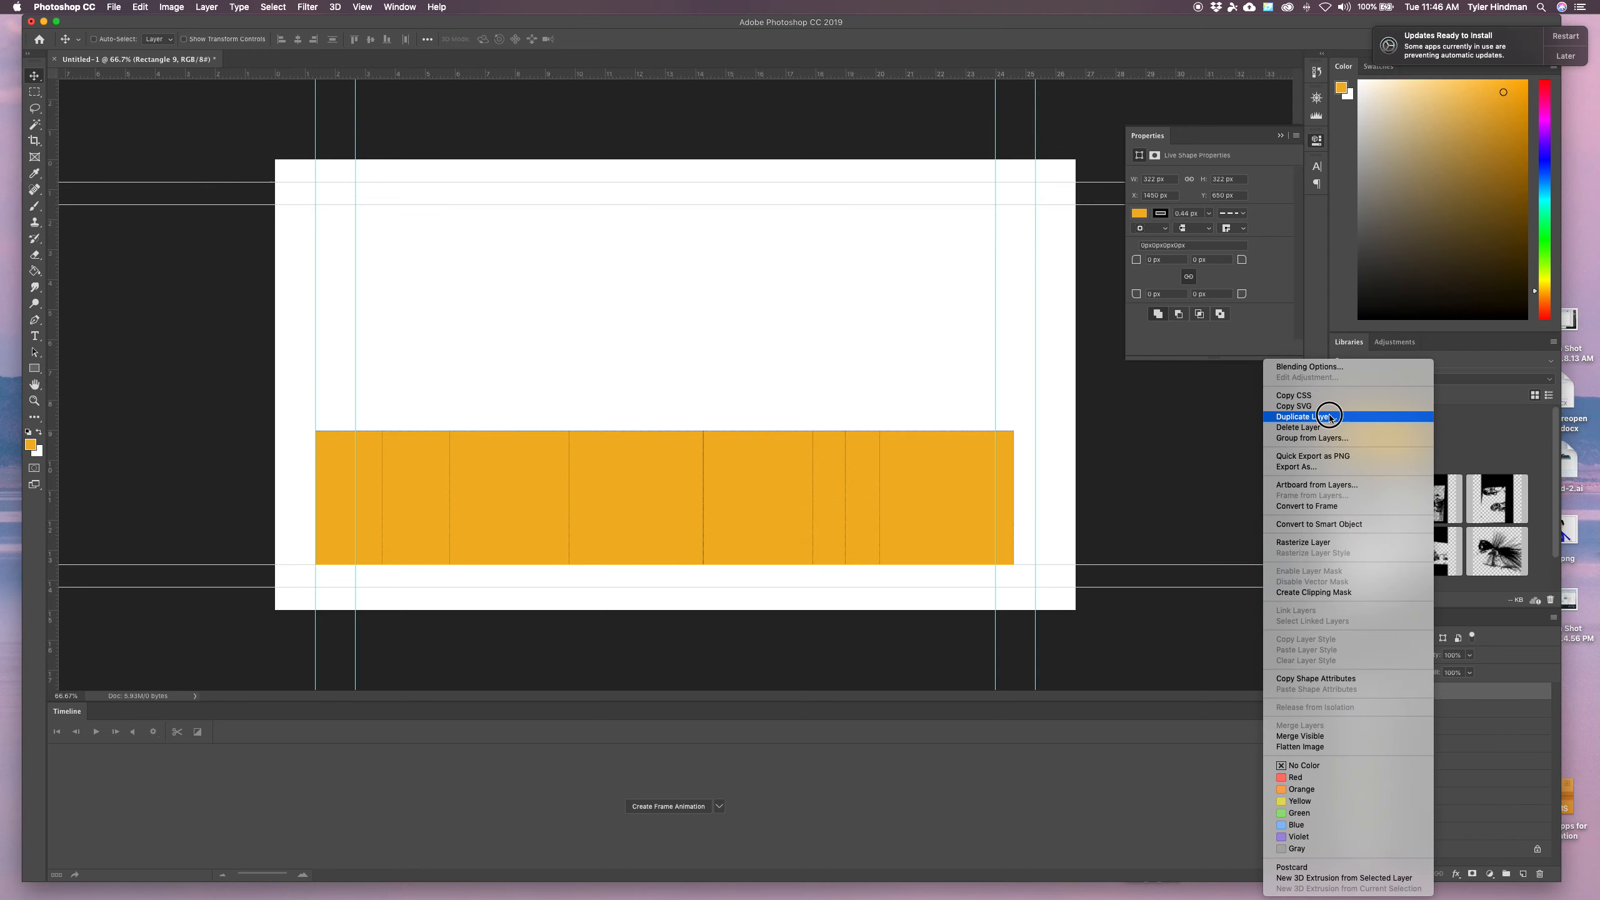
pyautogui.click(1328, 417)
pyautogui.moveTo(744, 412); pyautogui.dragTo(717, 413)
pyautogui.write('1')
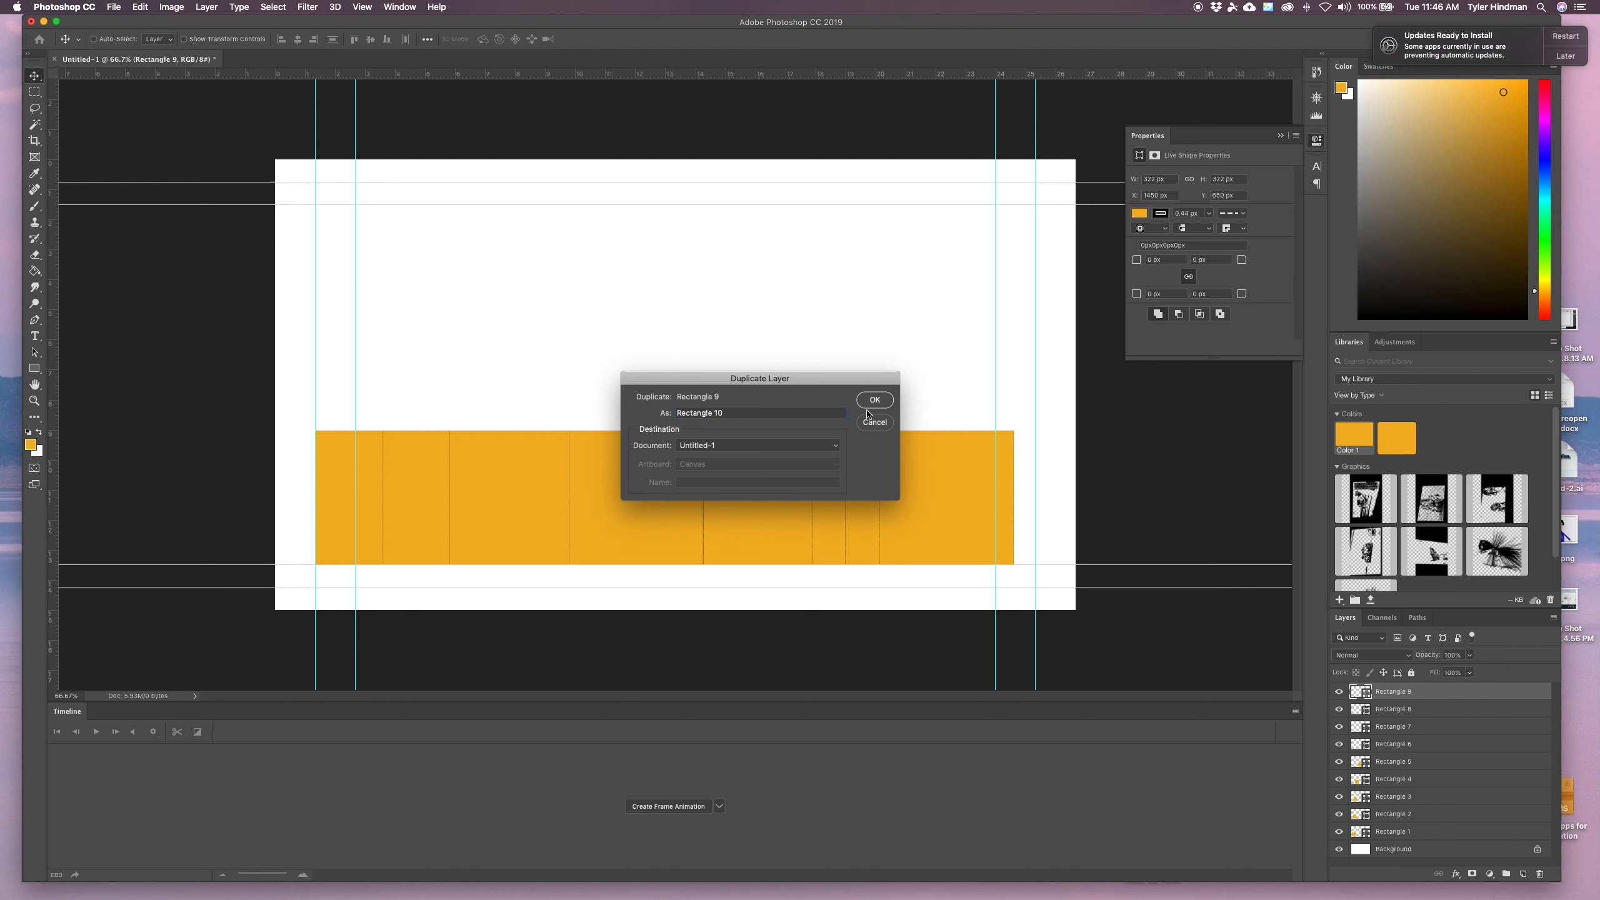
pyautogui.write('0')
pyautogui.click(883, 401)
pyautogui.moveTo(938, 508); pyautogui.dragTo(958, 506)
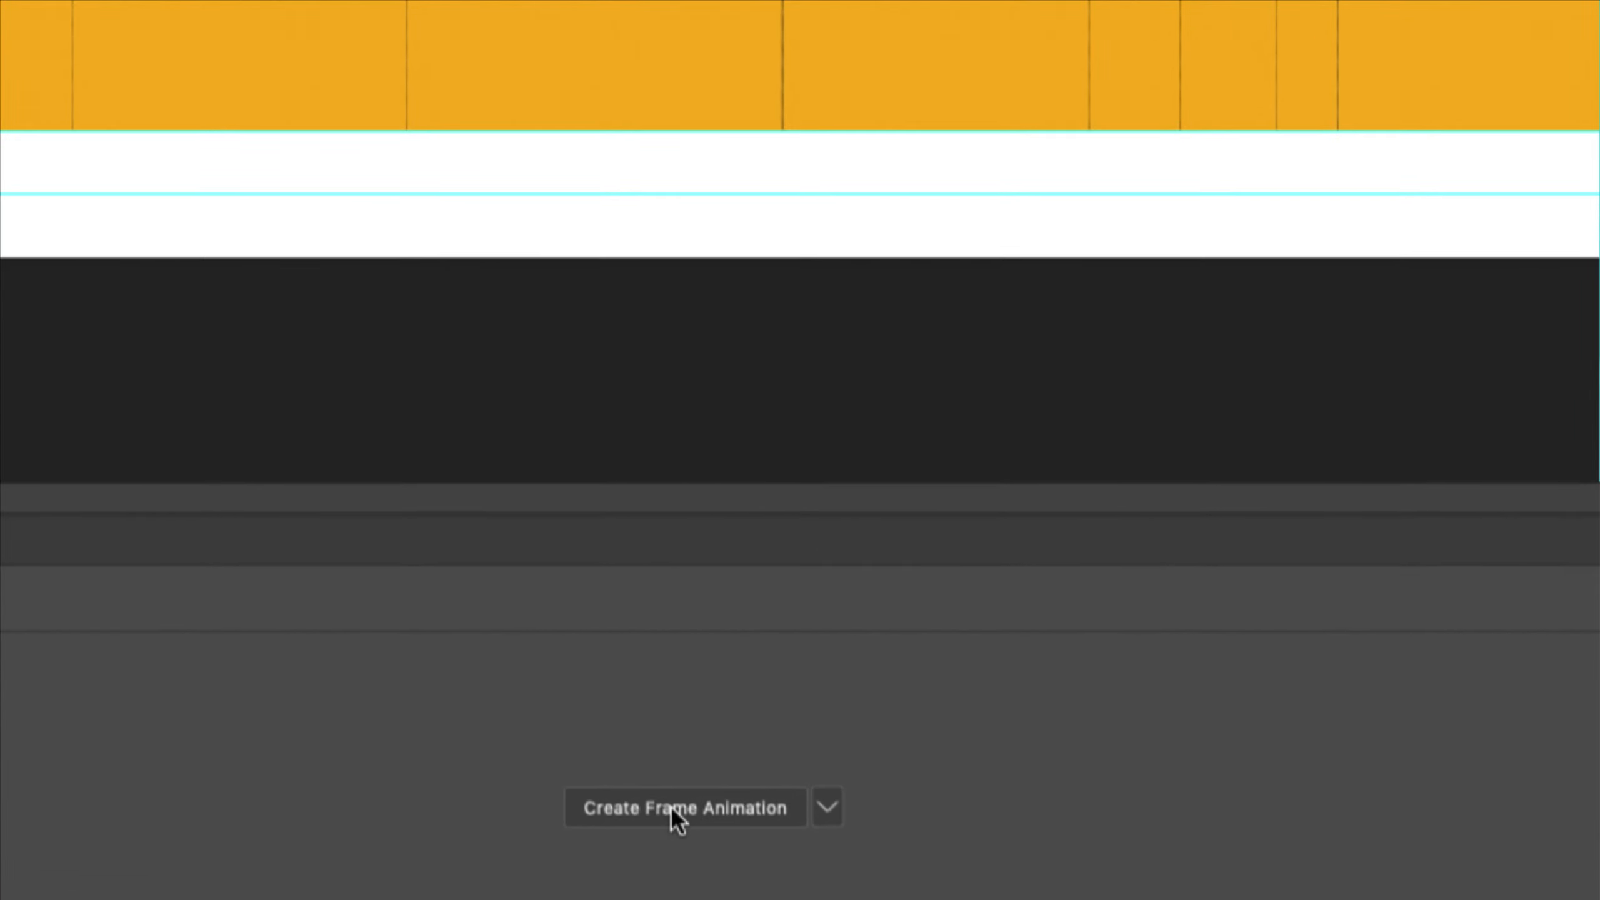
# Create a frame animation and hide every rectangle layer except Rectangle 1 for the first frame
pyautogui.click(662, 809)
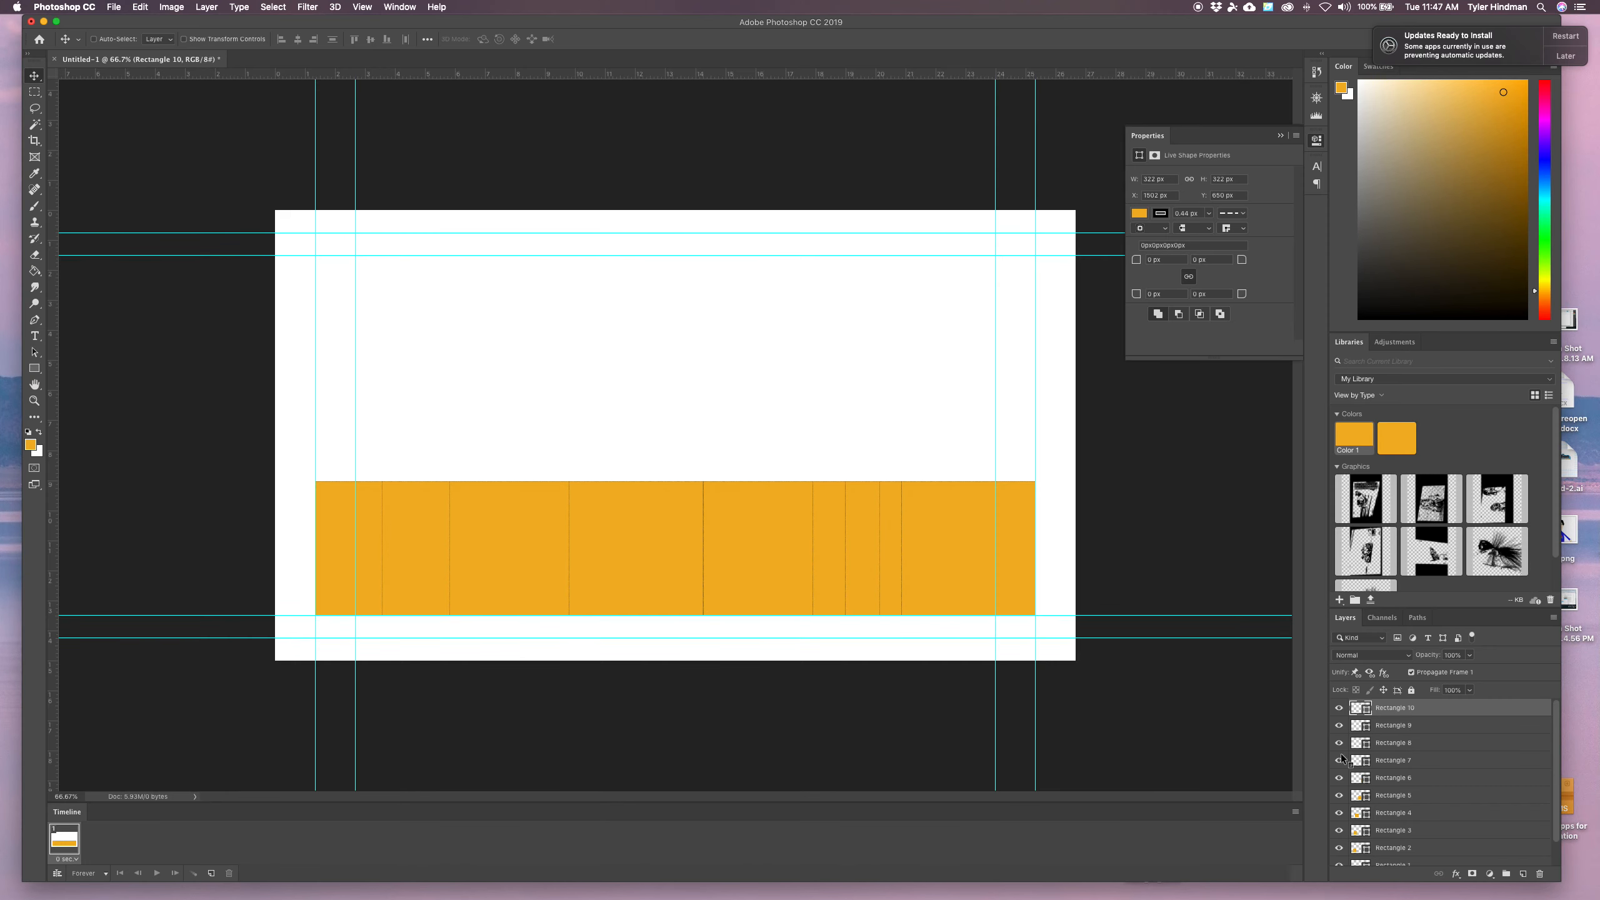
pyautogui.click(1339, 707)
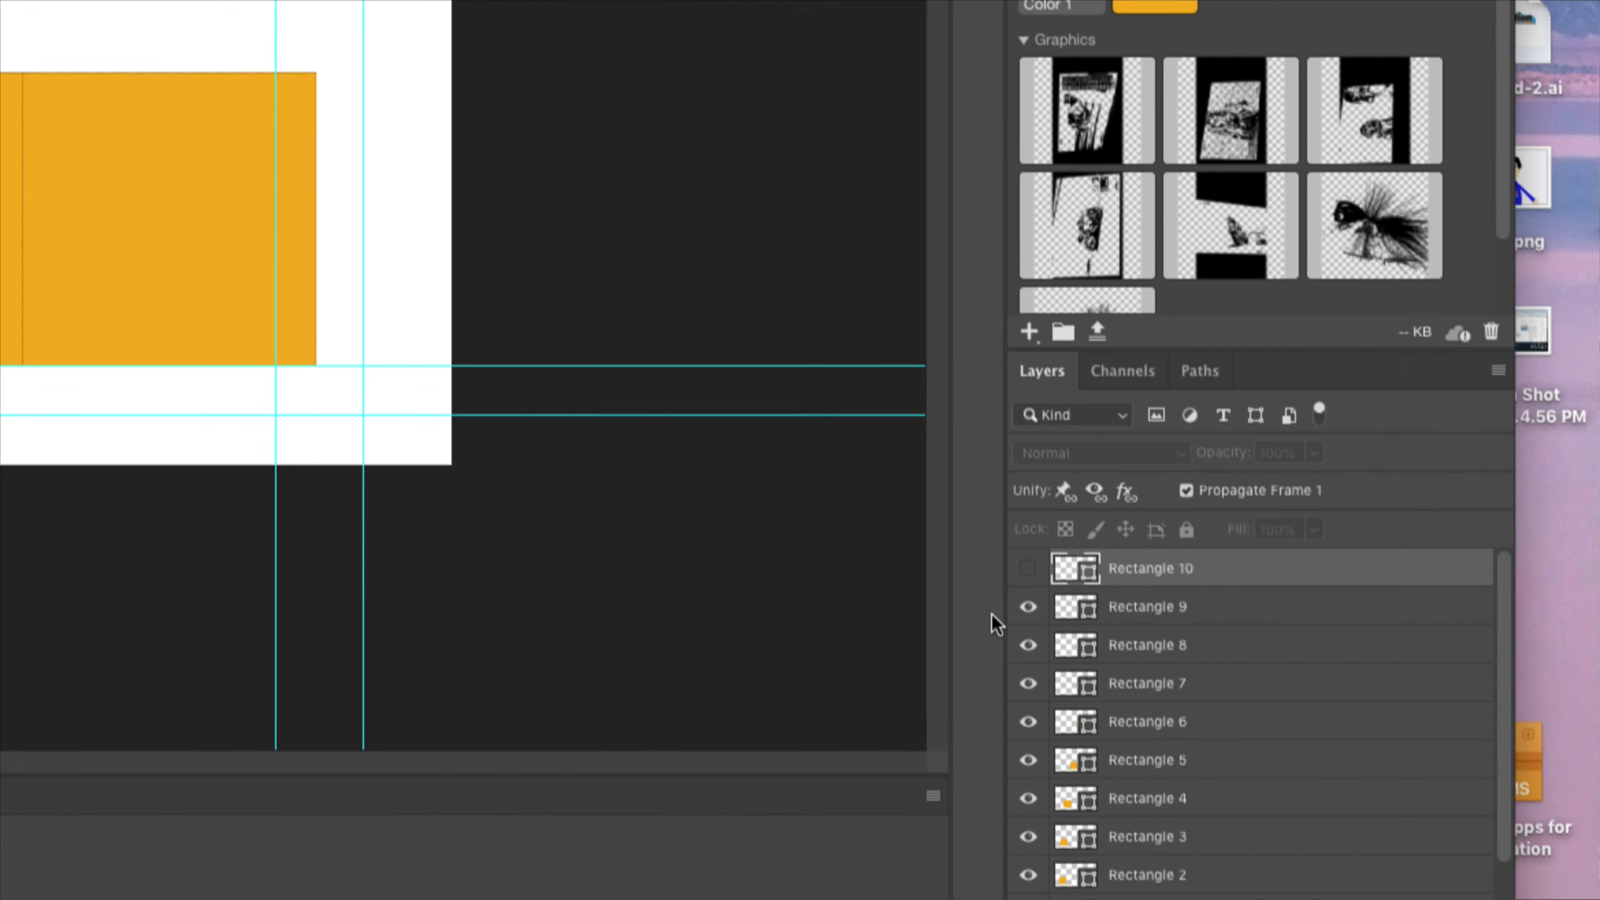
pyautogui.click(1268, 607)
pyautogui.click(1268, 645)
pyautogui.click(1029, 686)
pyautogui.click(1029, 724)
pyautogui.scroll(-2, 1030, 732)
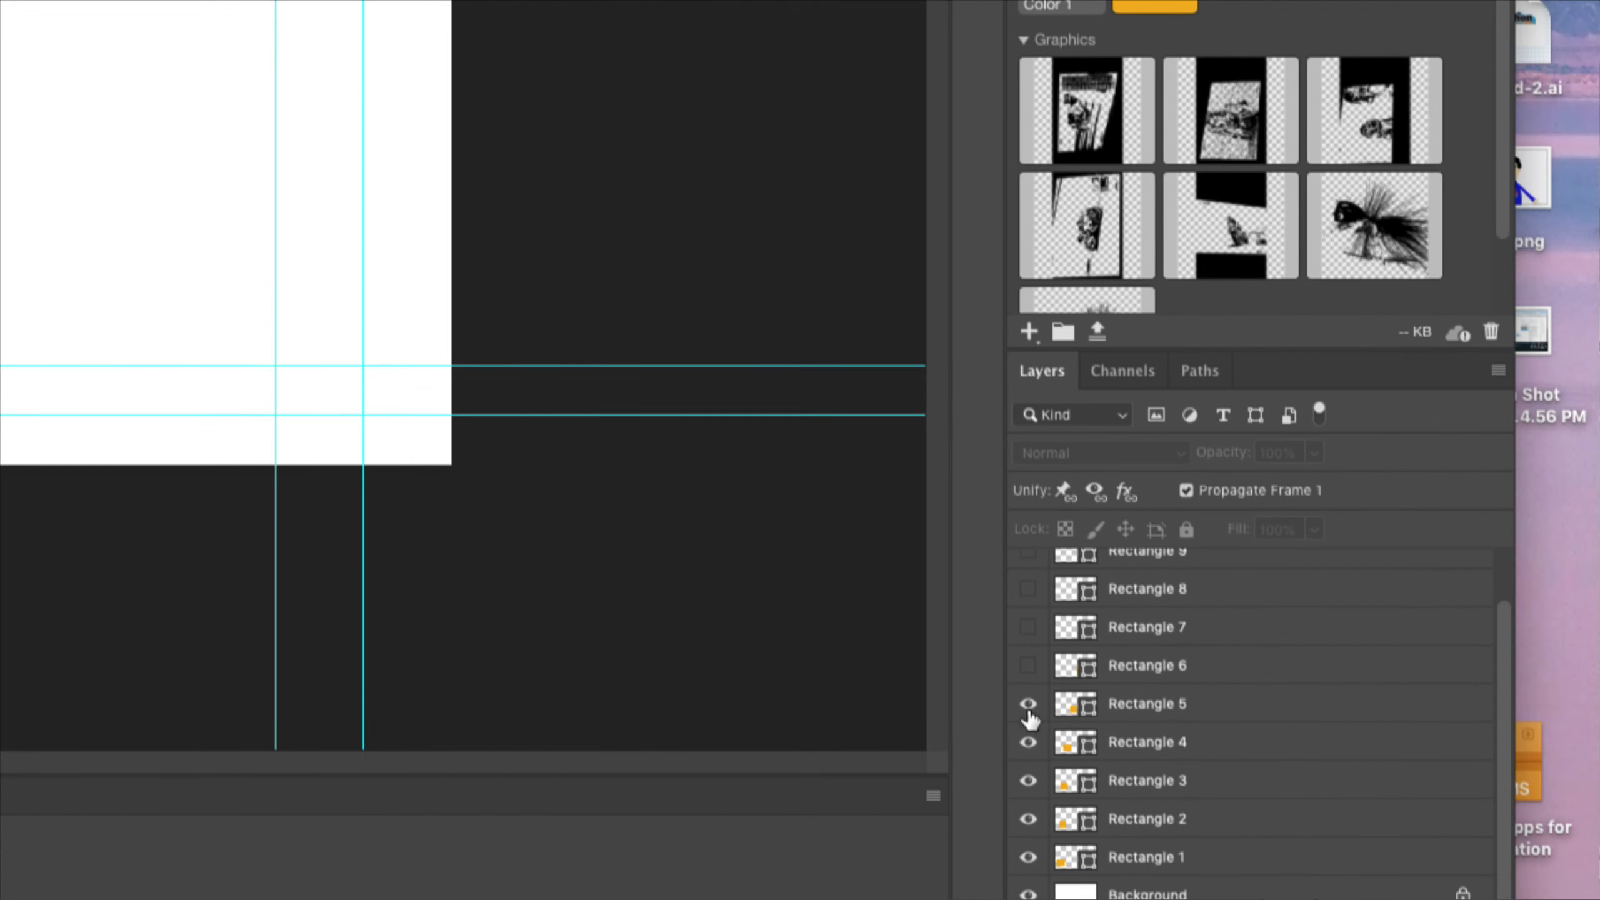
pyautogui.click(1030, 705)
pyautogui.click(1030, 742)
pyautogui.click(1029, 819)
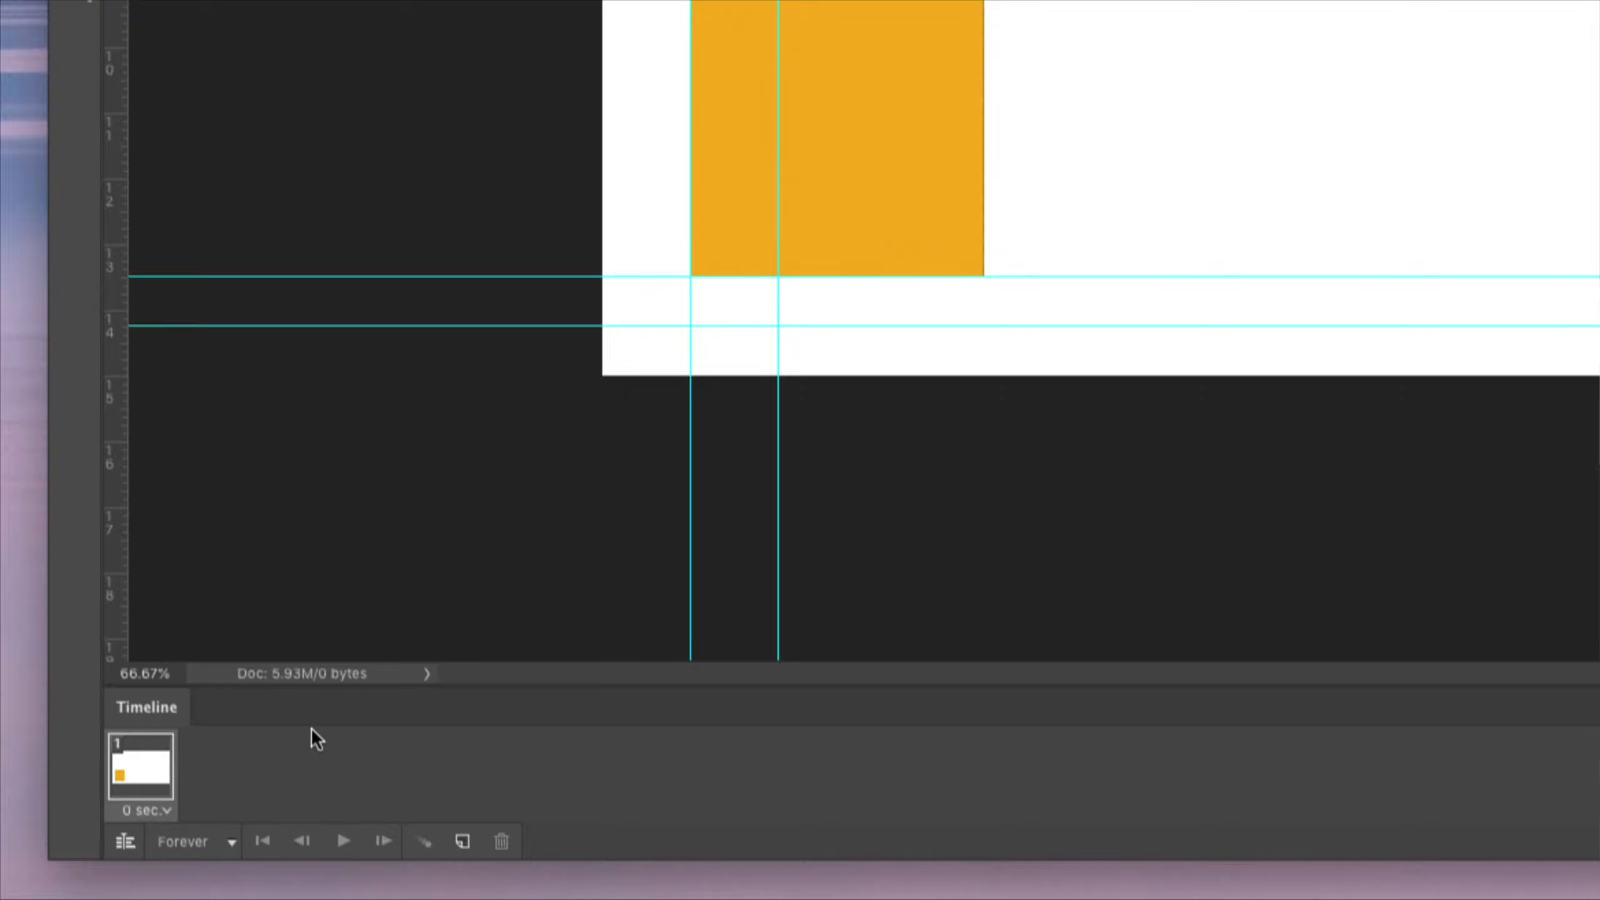
# Add a second frame showing only Rectangle 2 by hiding Rectangle 1 and showing Rectangle 2
pyautogui.click(462, 842)
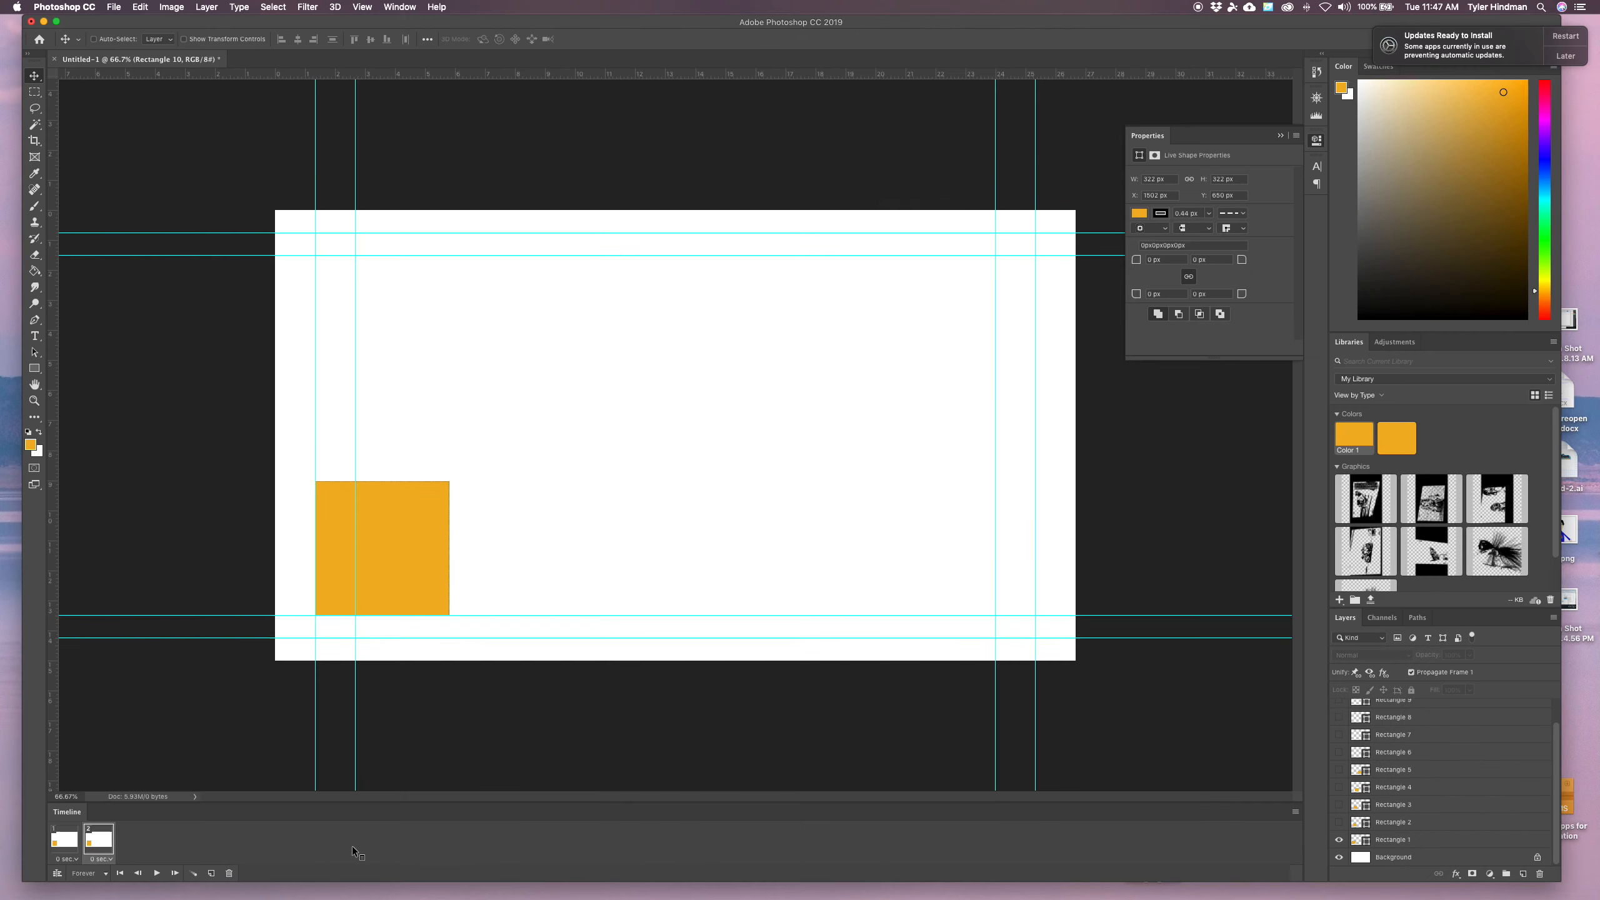
pyautogui.click(1339, 839)
pyautogui.click(1339, 822)
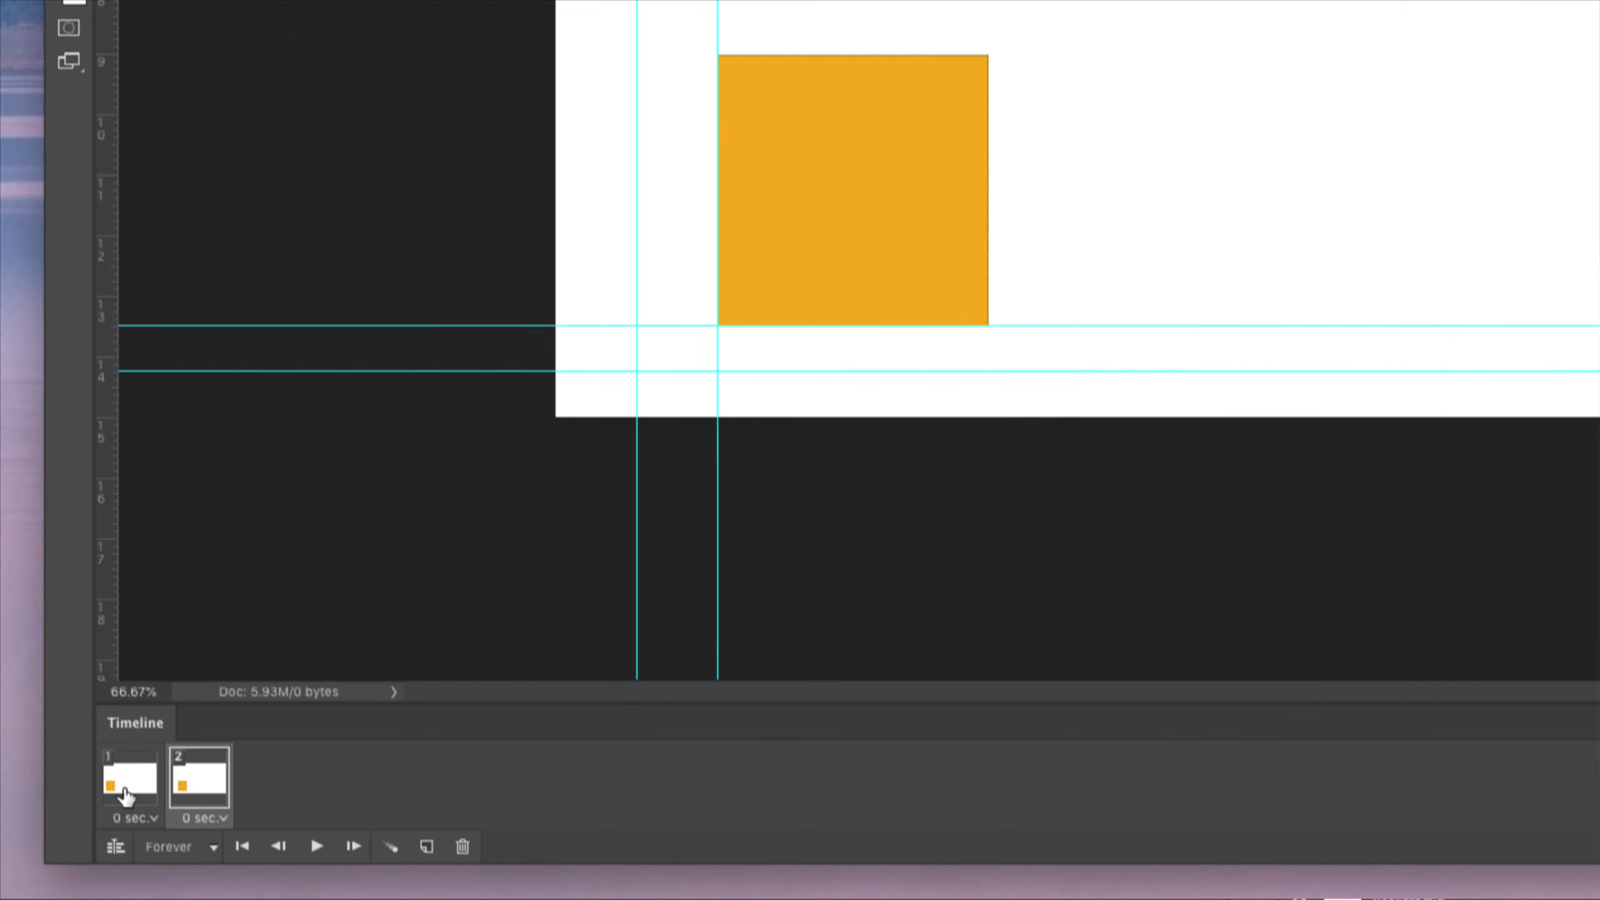
# Add frames 3 and 4, each hiding the previous rectangle and showing Rectangle 3 and Rectangle 4 respectively
pyautogui.click(426, 848)
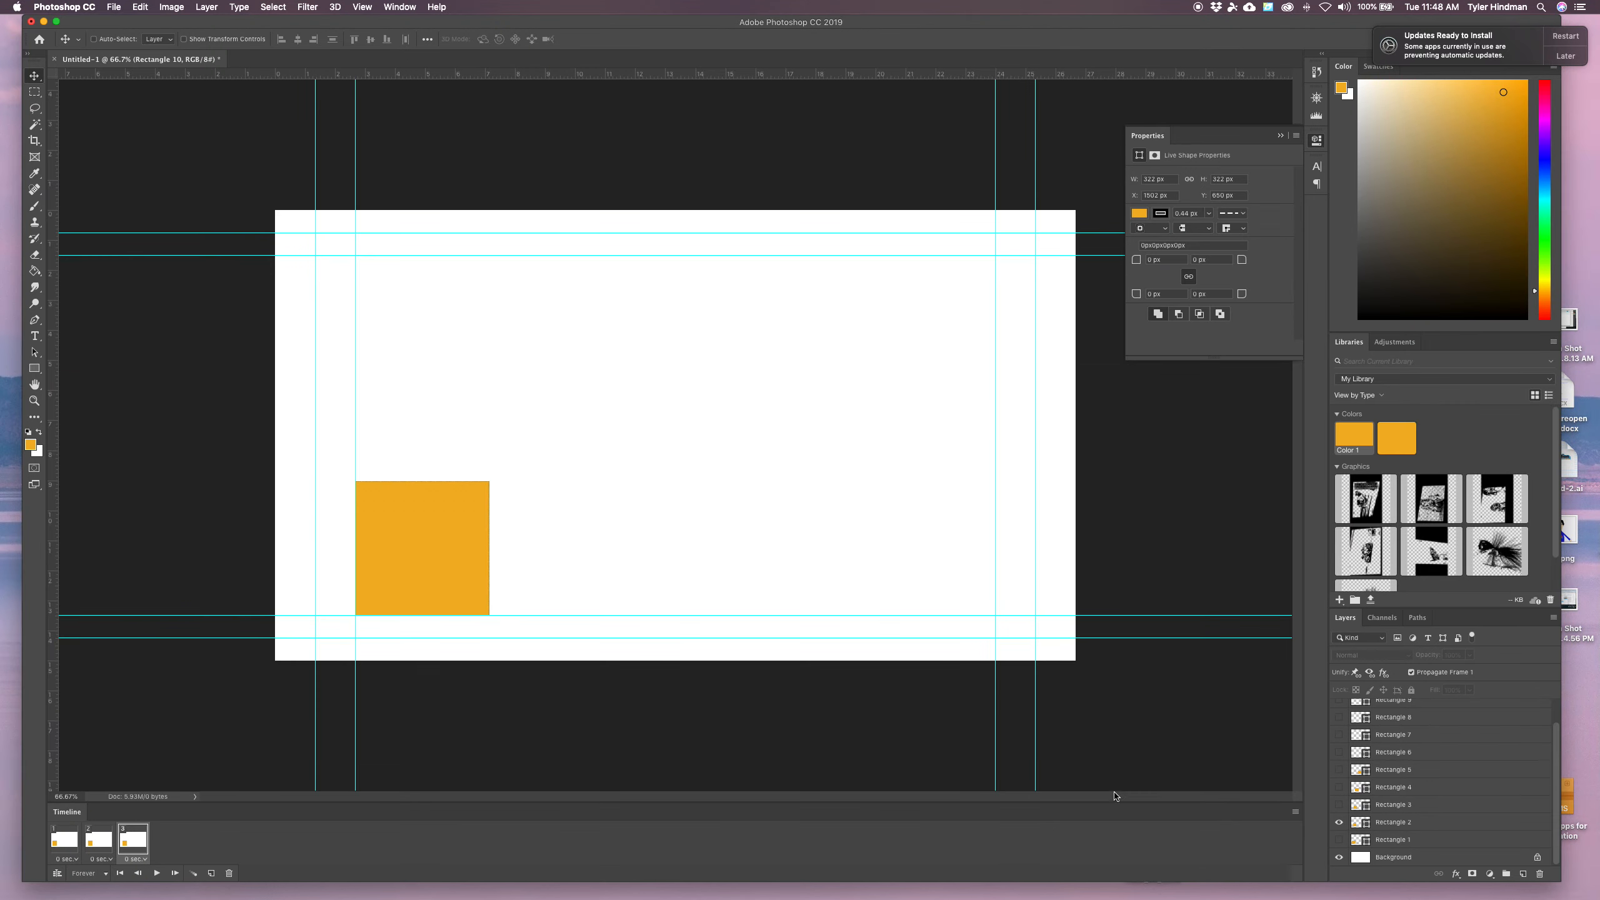
pyautogui.click(1339, 823)
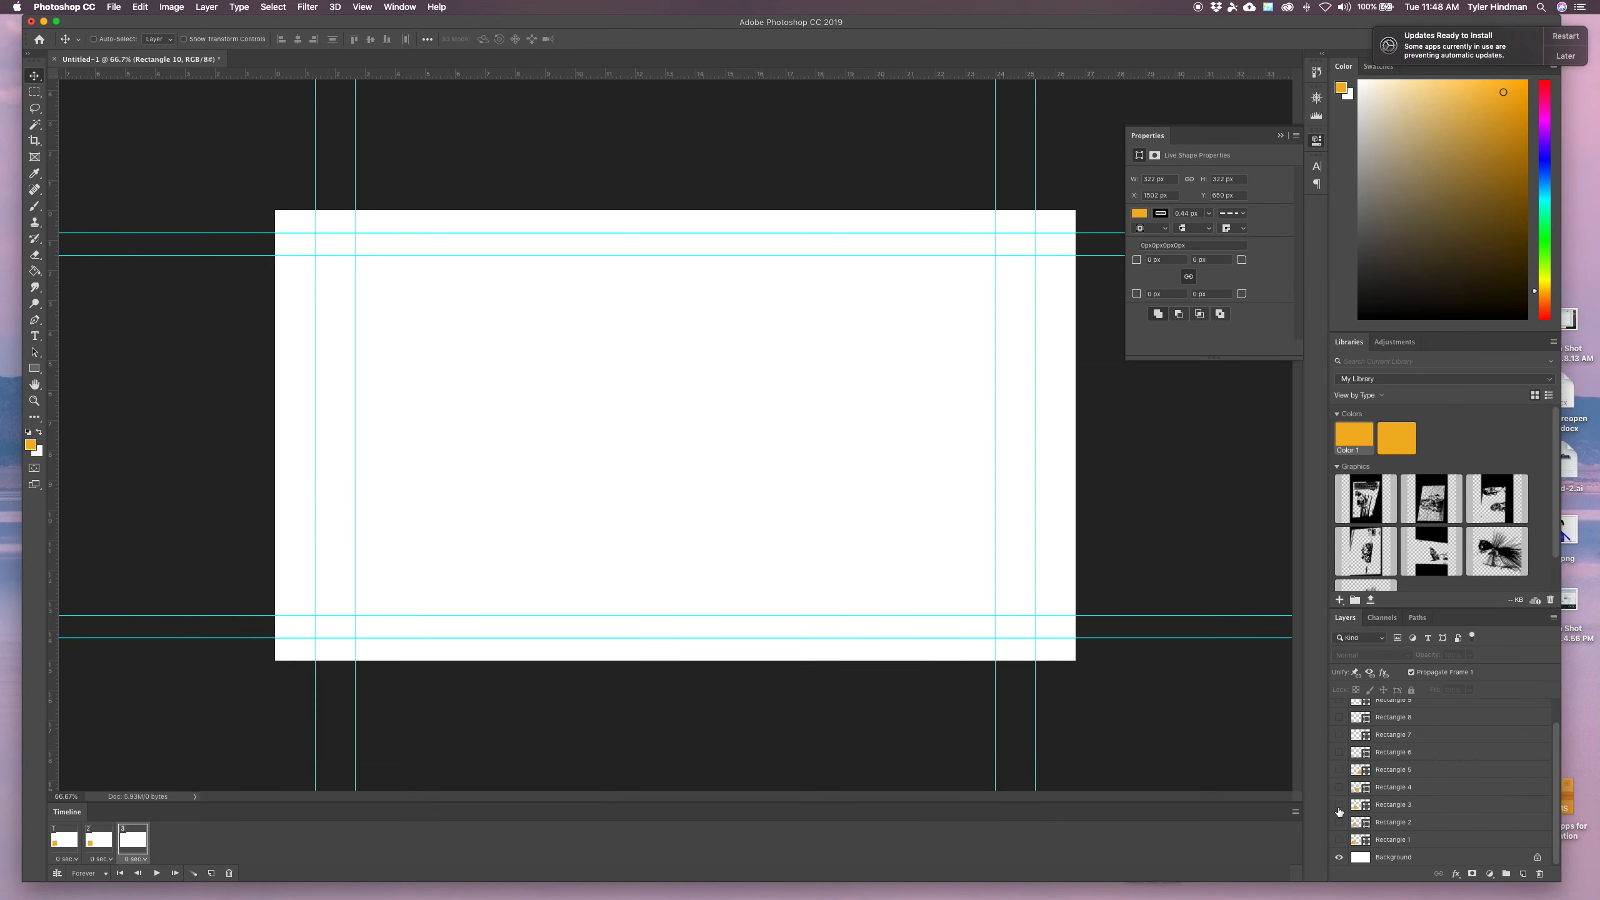
pyautogui.click(1339, 805)
pyautogui.click(211, 874)
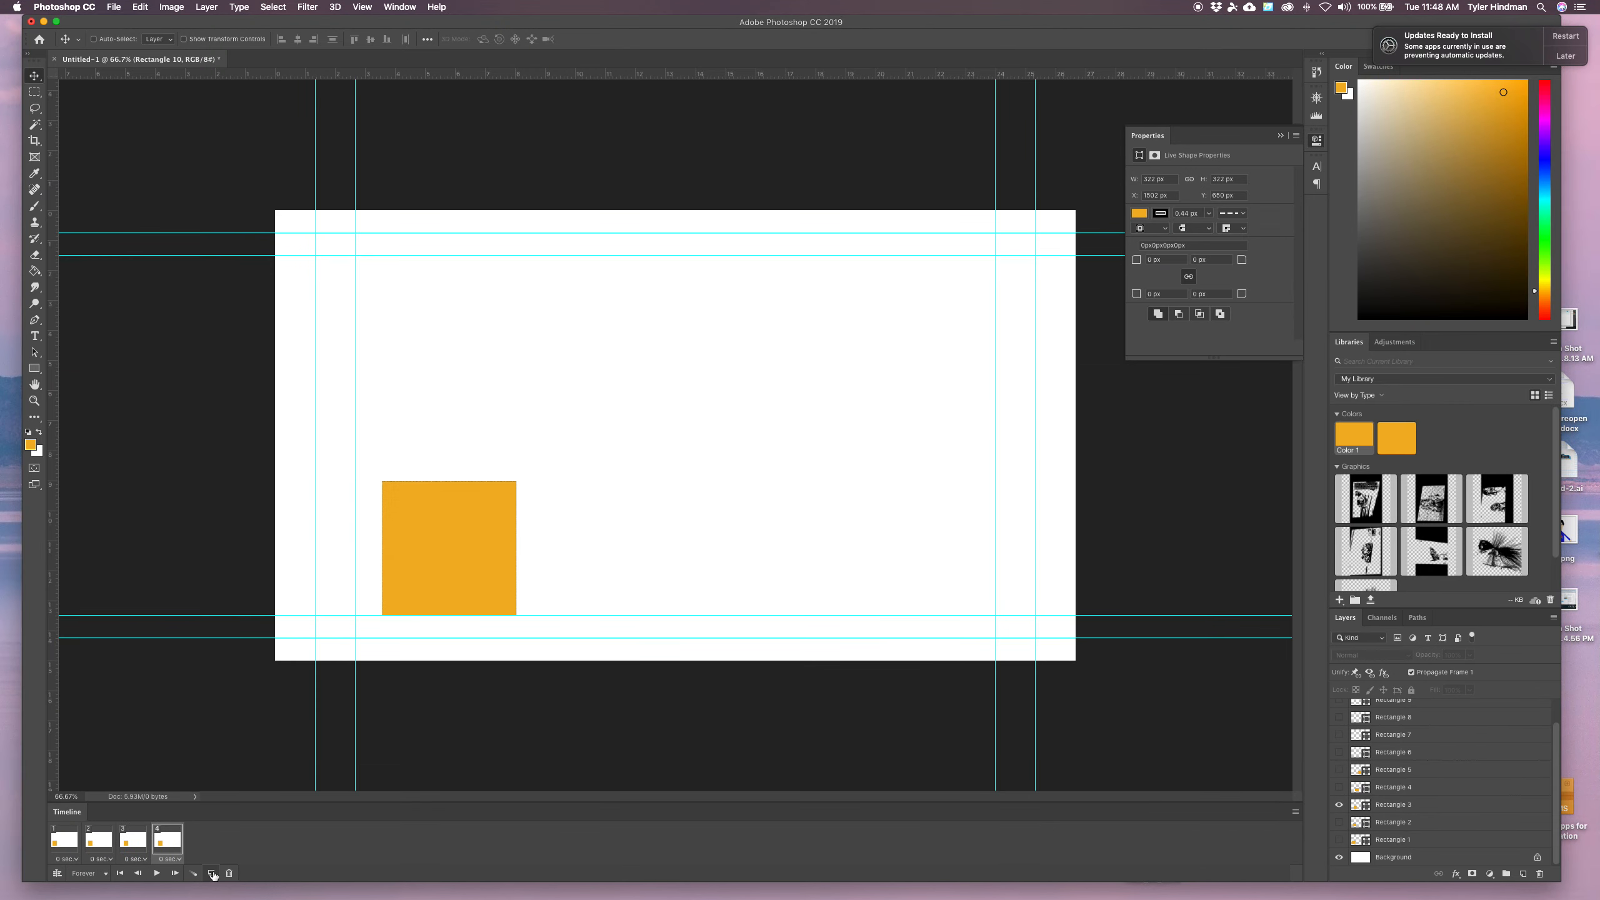
pyautogui.click(1338, 805)
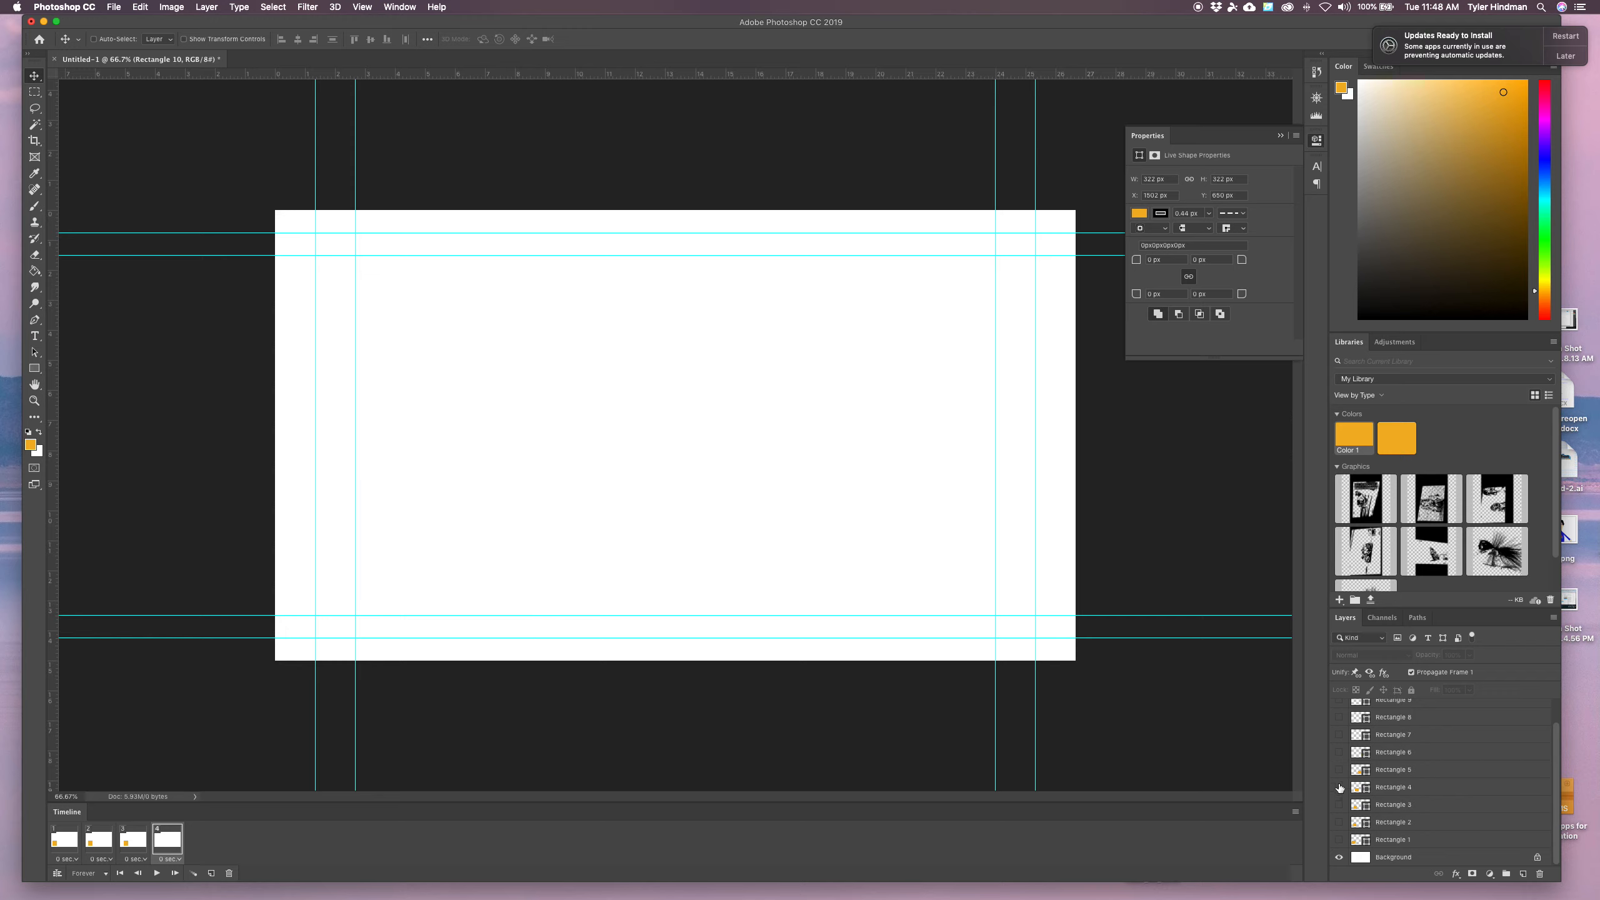
pyautogui.click(1338, 787)
# Add frames 5 and 6, each hiding the previous rectangle and showing Rectangle 5 and Rectangle 6 respectively
pyautogui.click(211, 873)
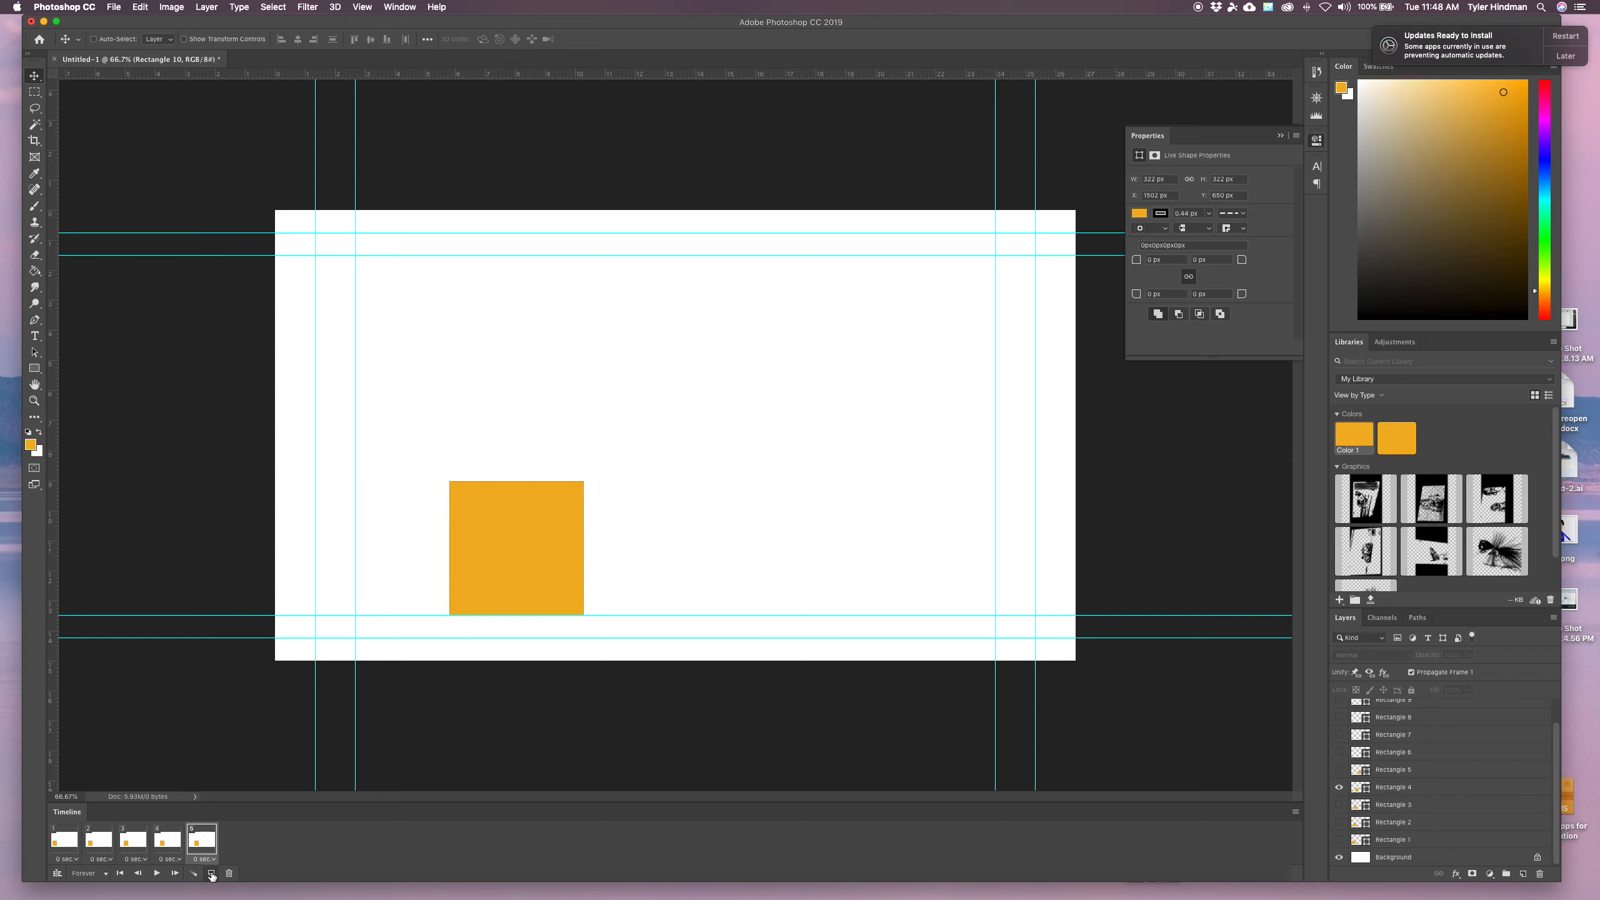
pyautogui.click(1339, 787)
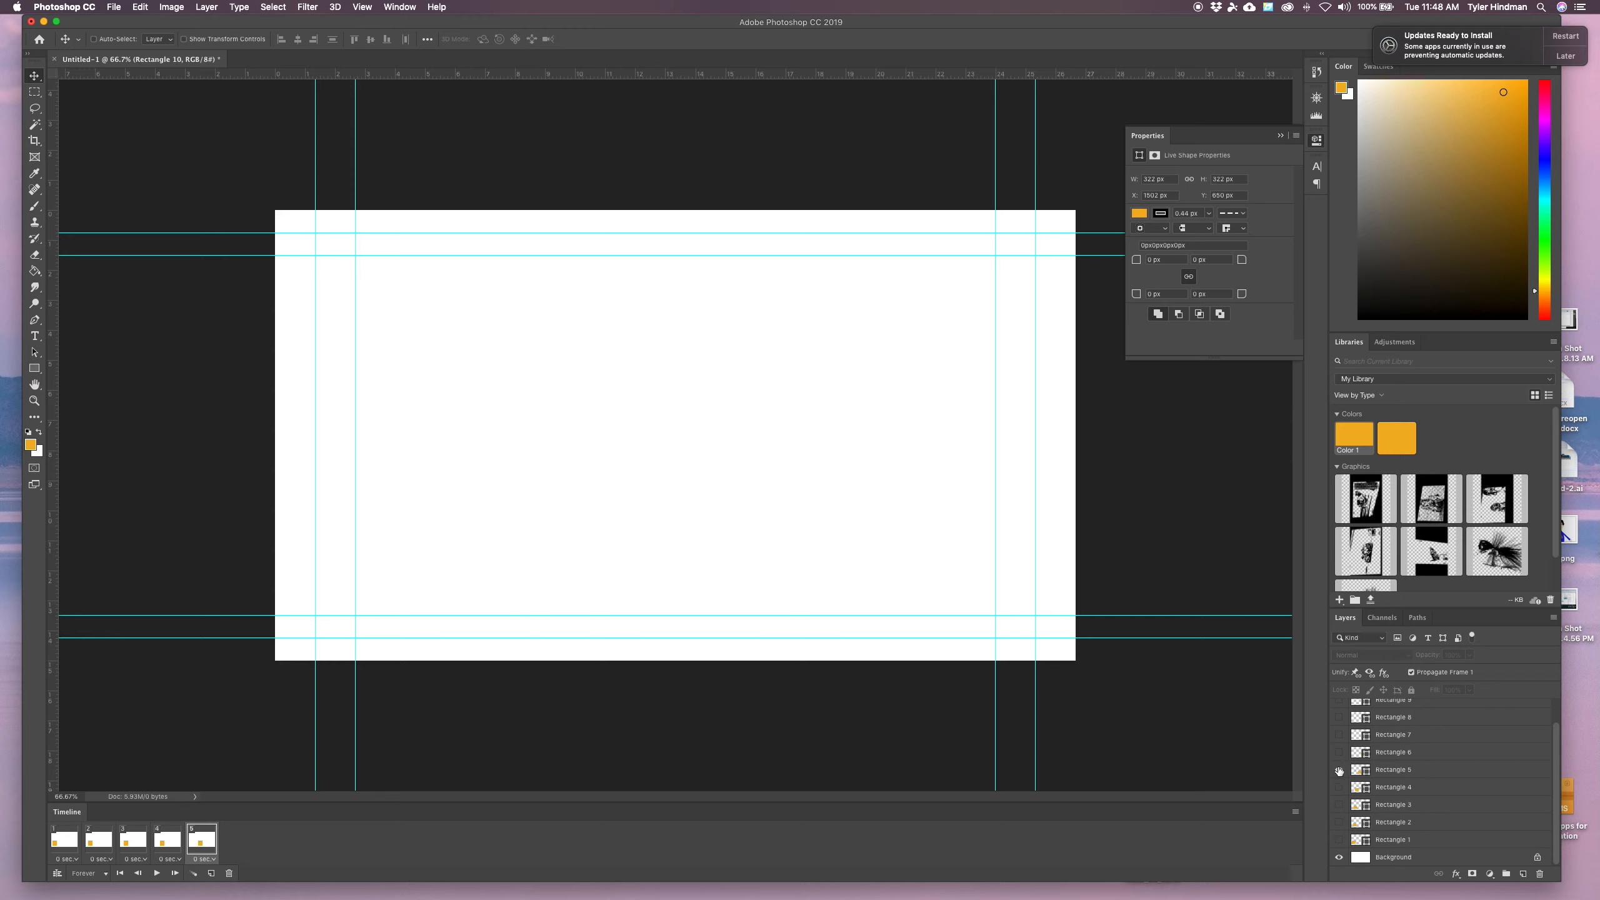
pyautogui.click(1339, 769)
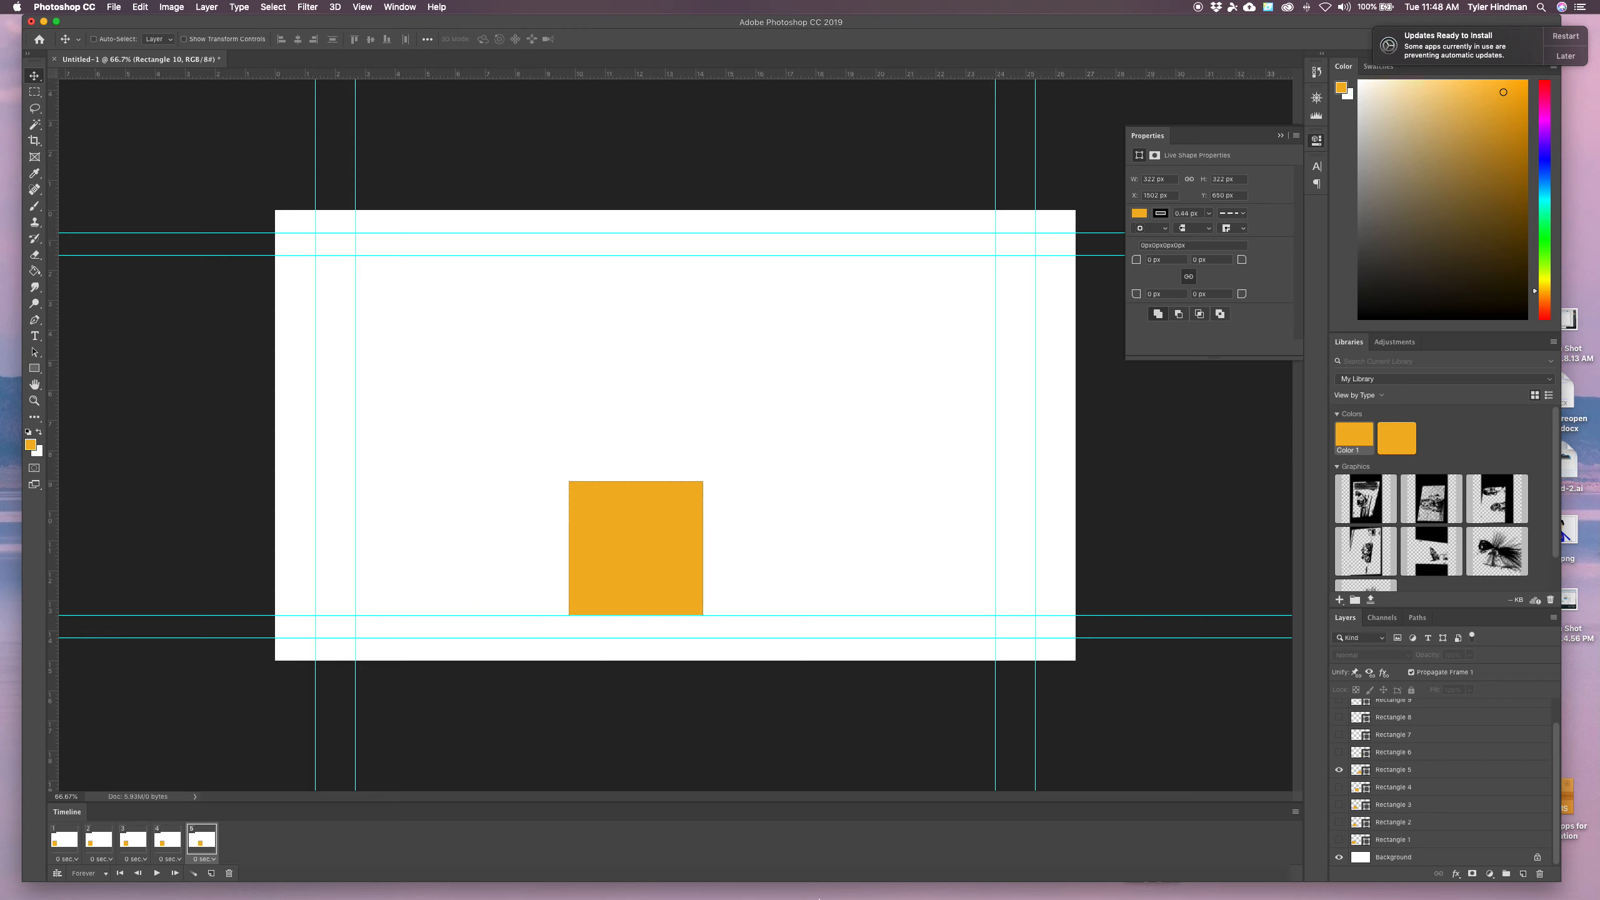
pyautogui.click(212, 873)
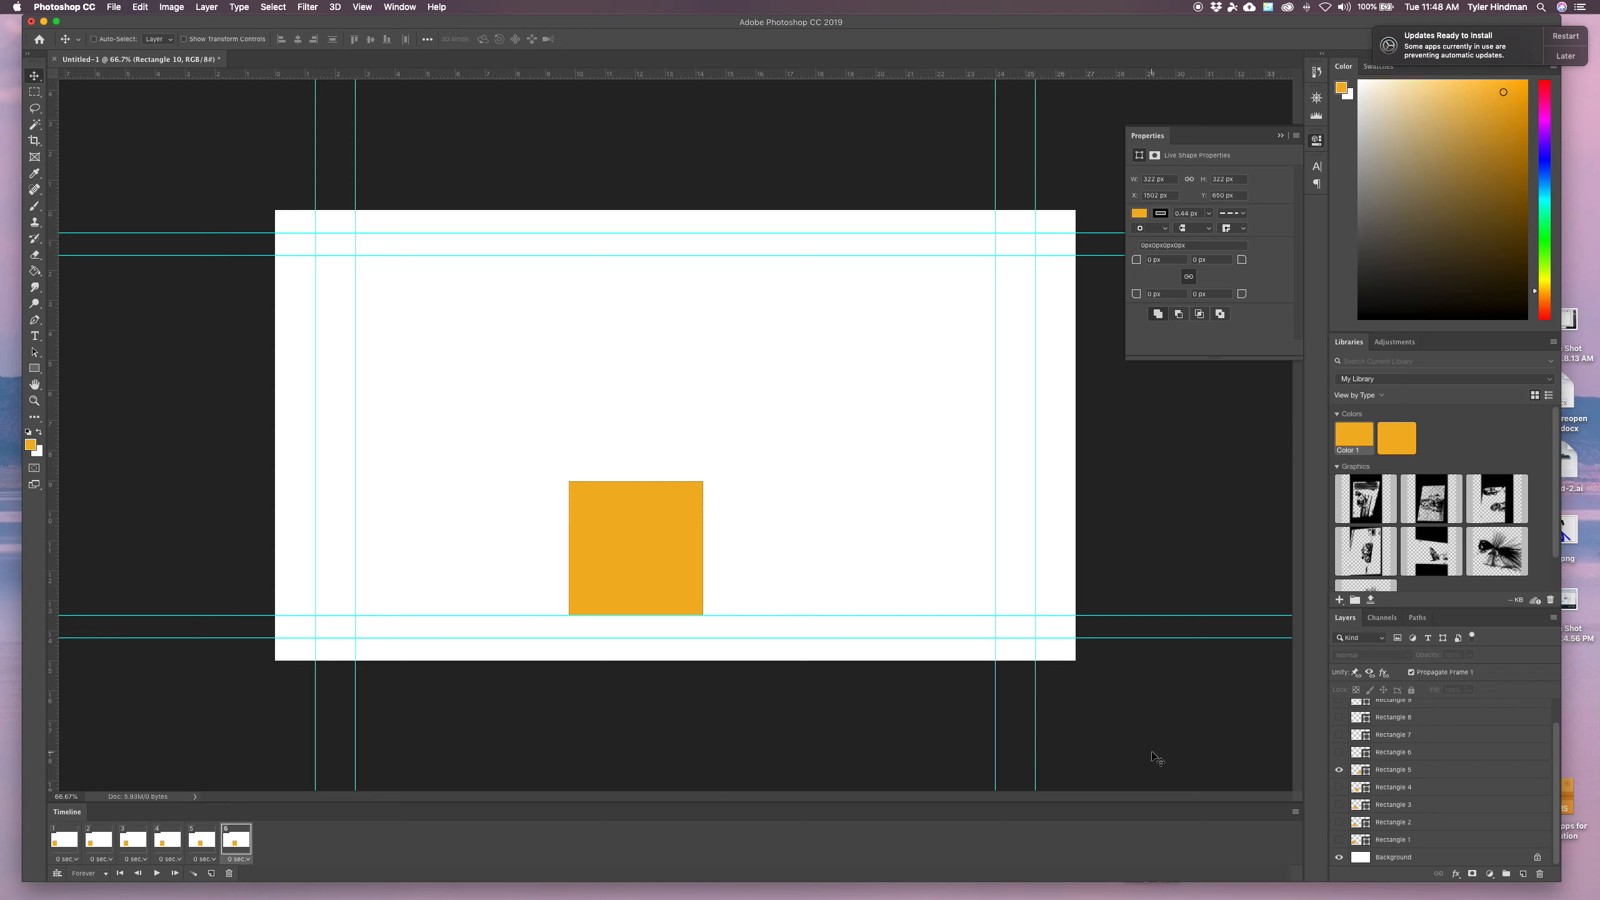
pyautogui.click(1339, 770)
pyautogui.click(1339, 752)
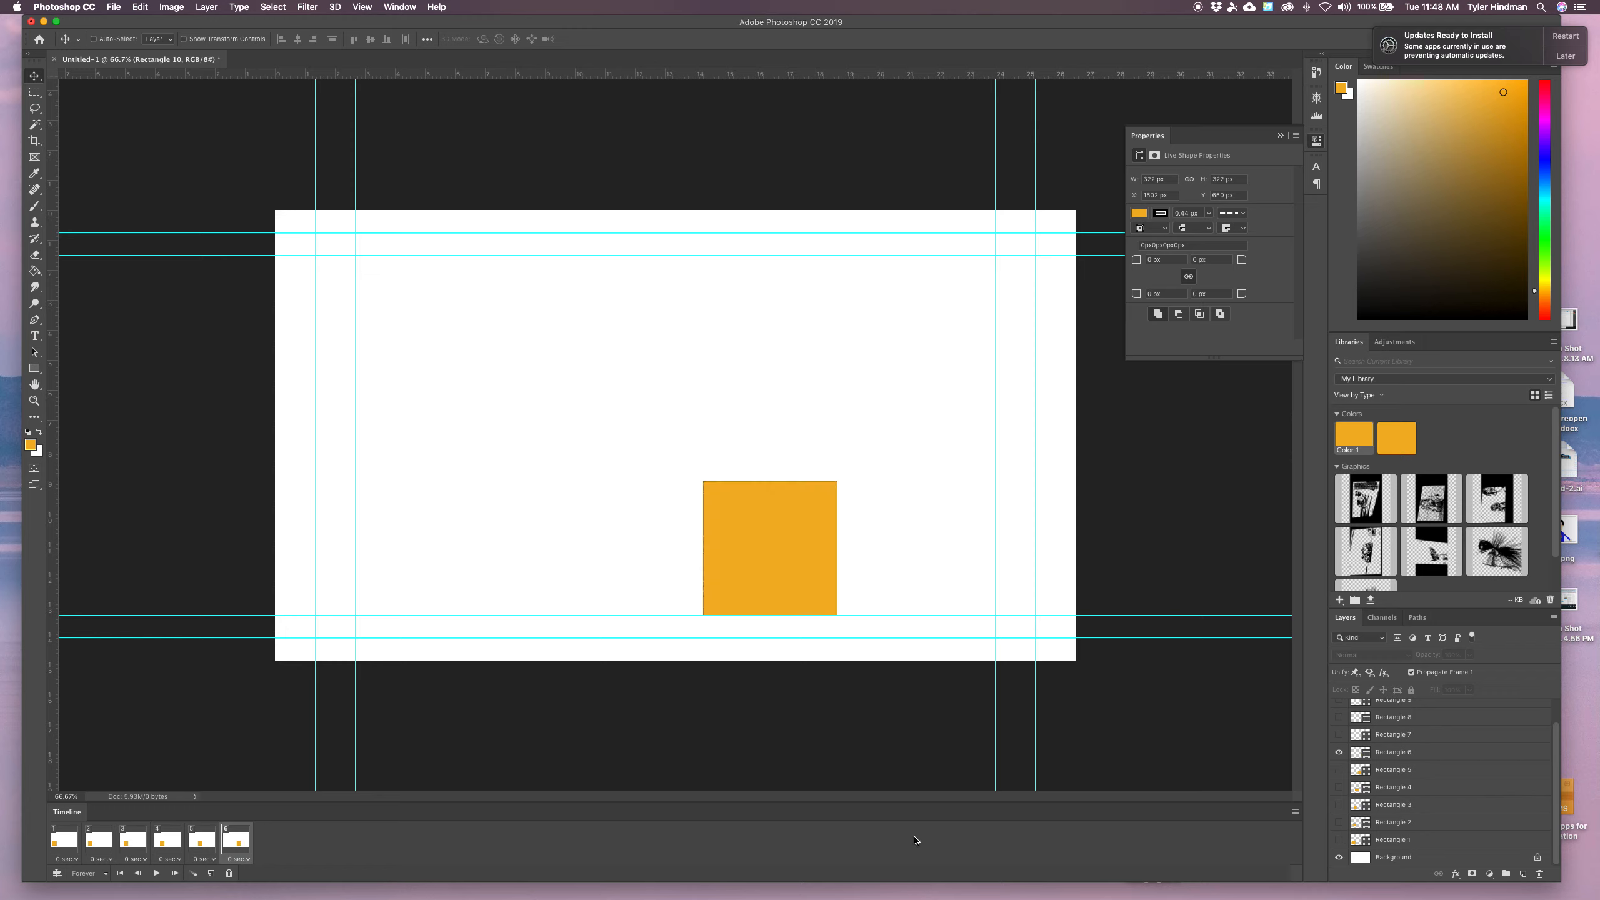
# Add frames 7 and 8, each hiding the previous rectangle and showing Rectangle 7 and Rectangle 8 respectively
pyautogui.click(212, 873)
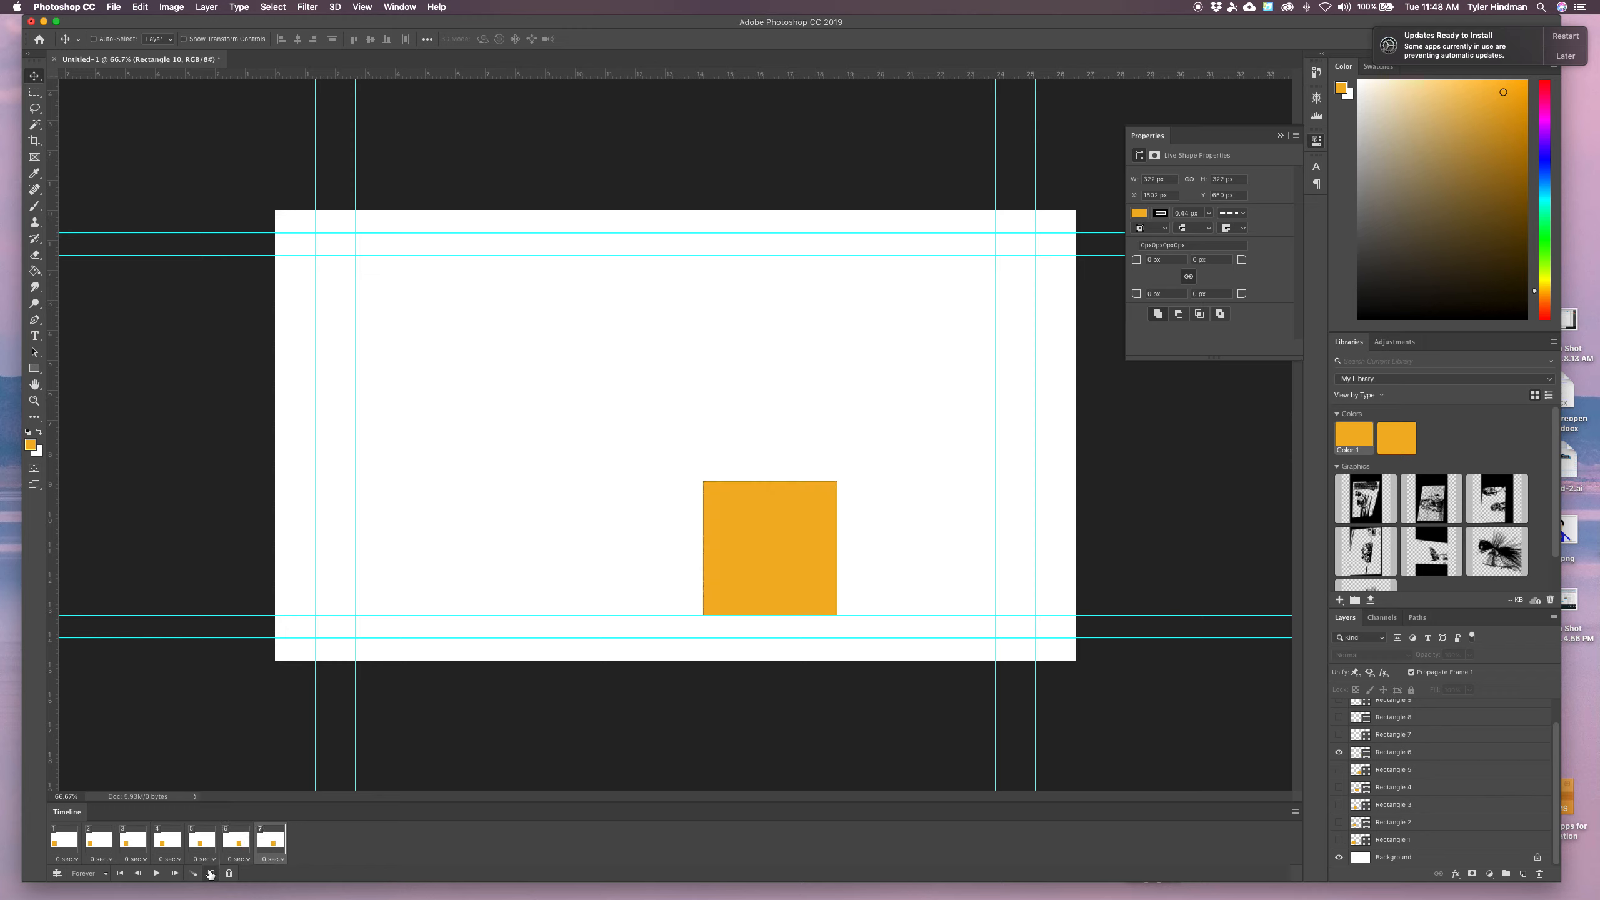
pyautogui.click(1338, 751)
pyautogui.click(1338, 735)
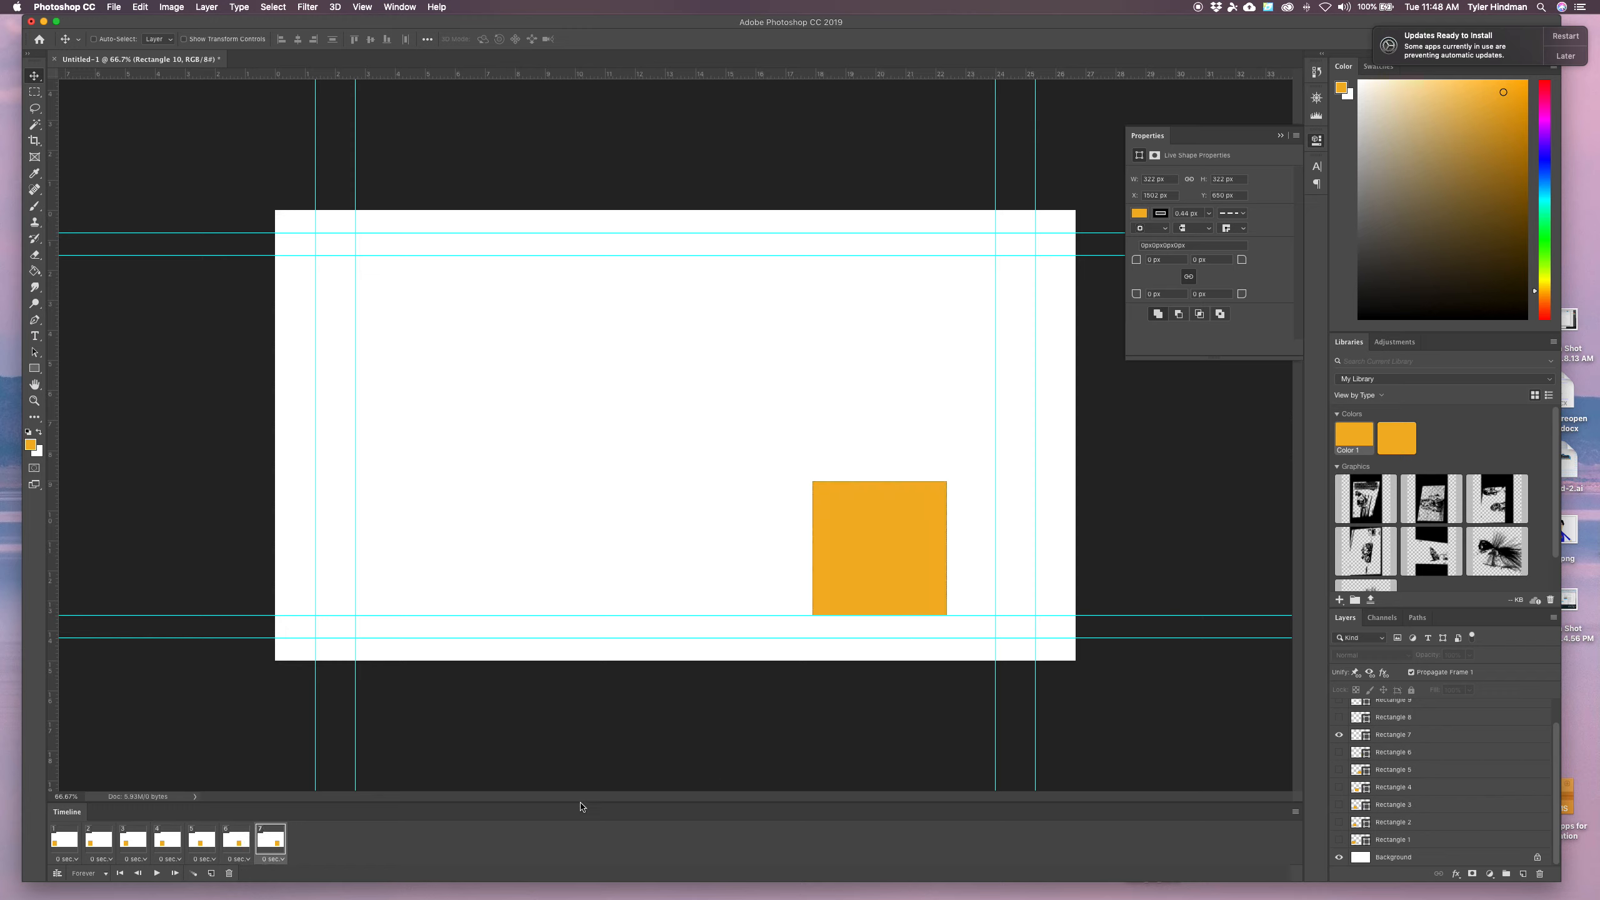
pyautogui.click(212, 873)
pyautogui.scroll(2, 1404, 716)
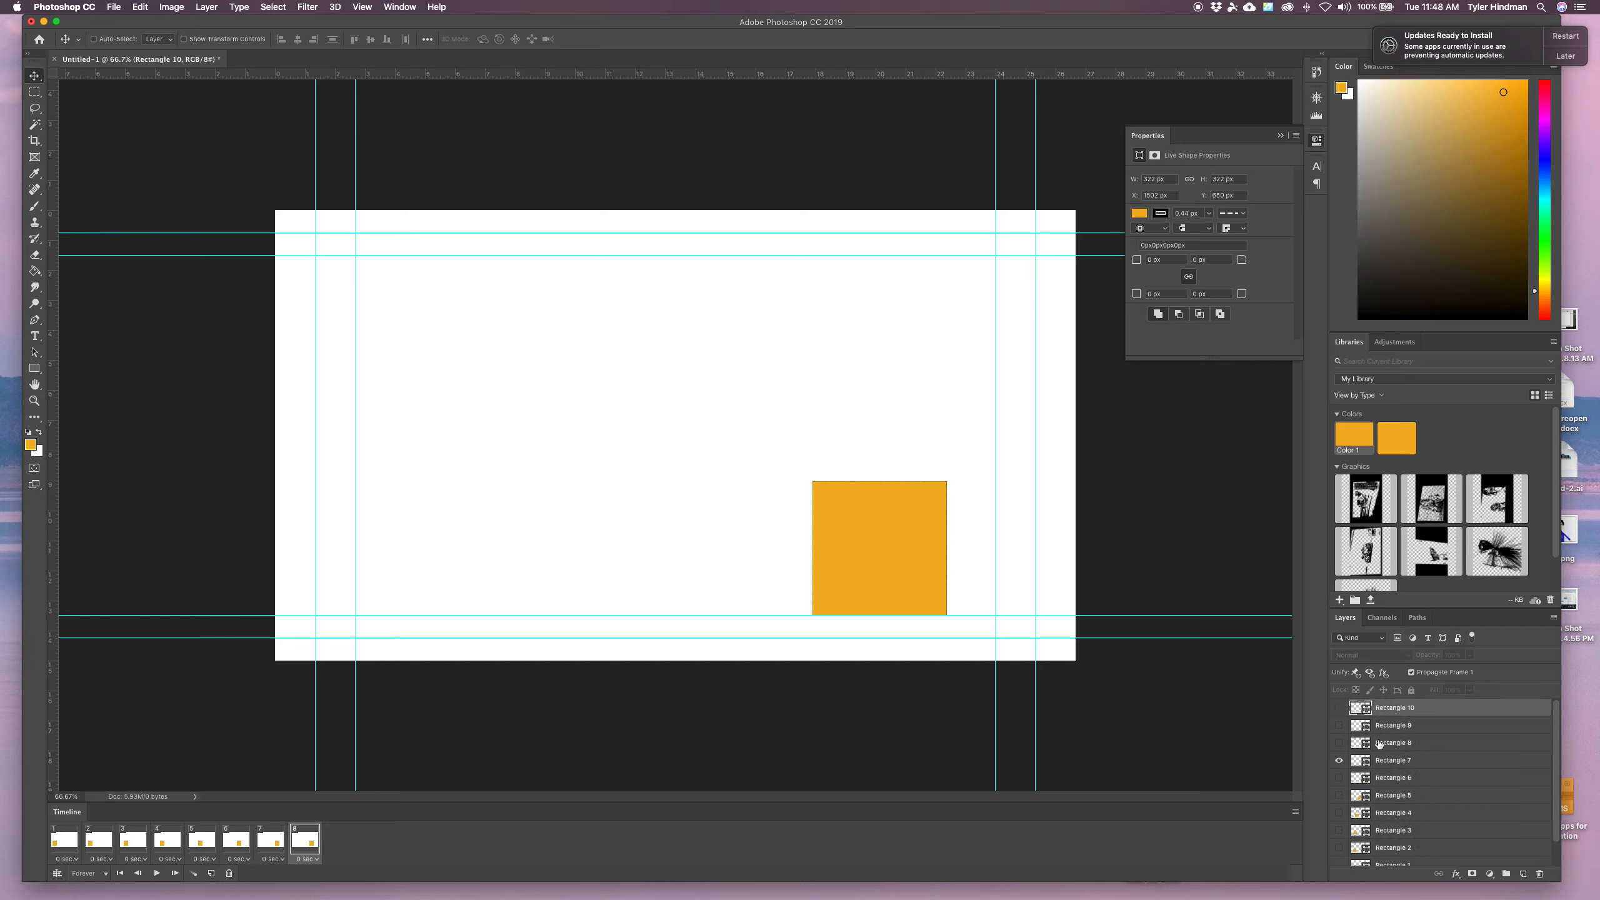
pyautogui.click(1339, 742)
pyautogui.click(1339, 760)
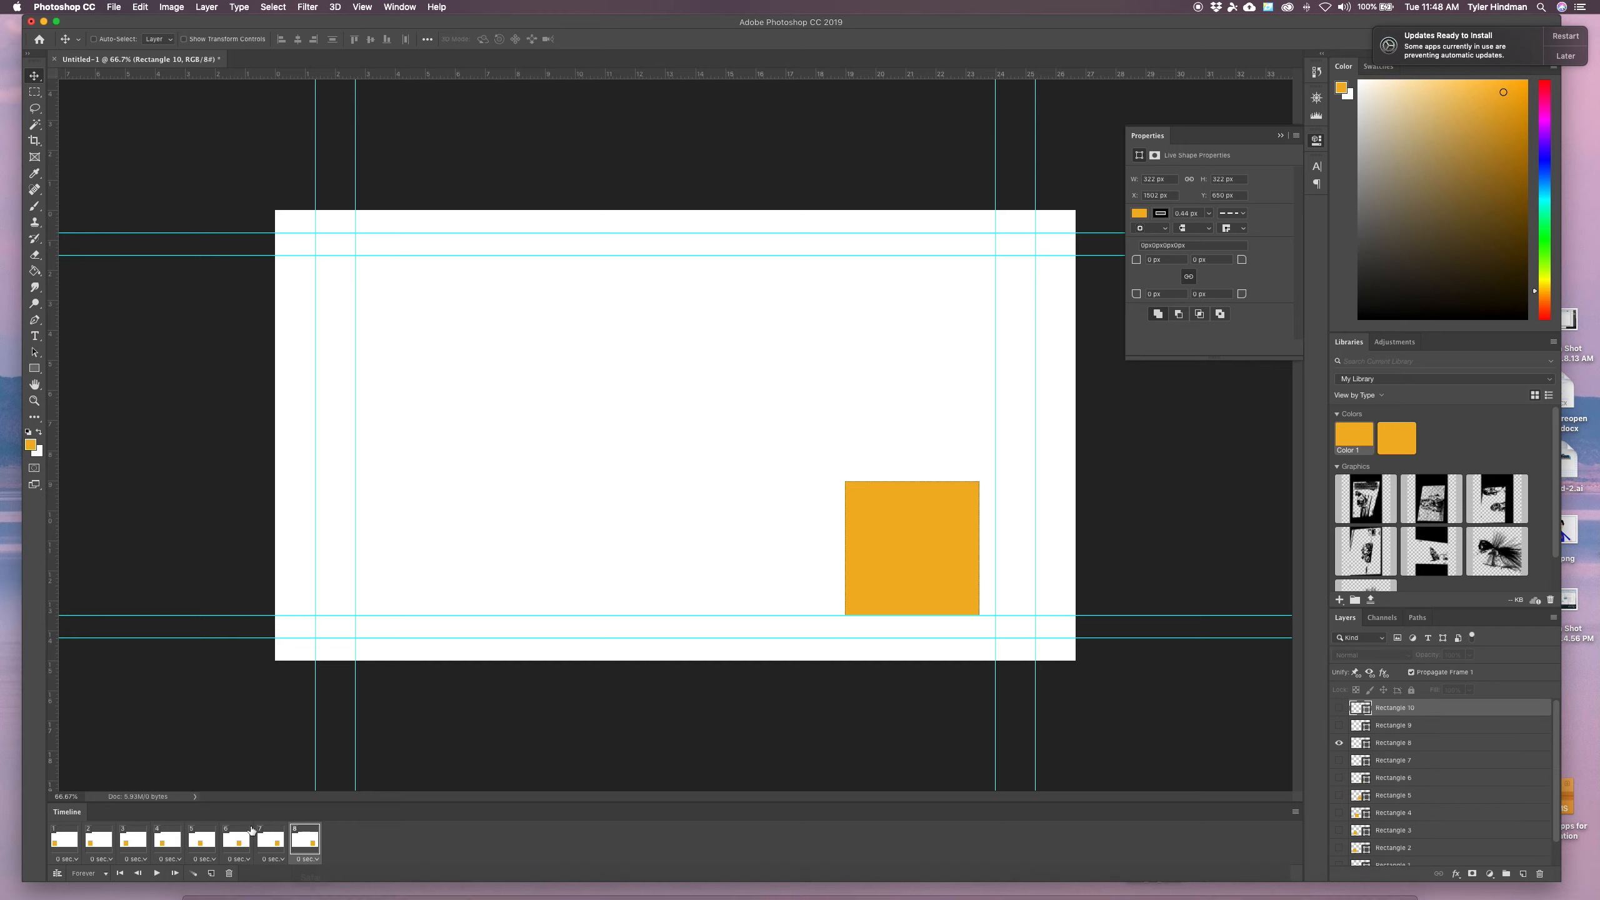
# Add frames 9 and 10, each hiding the previous rectangle and showing Rectangle 9 and Rectangle 10 respectively
pyautogui.click(212, 873)
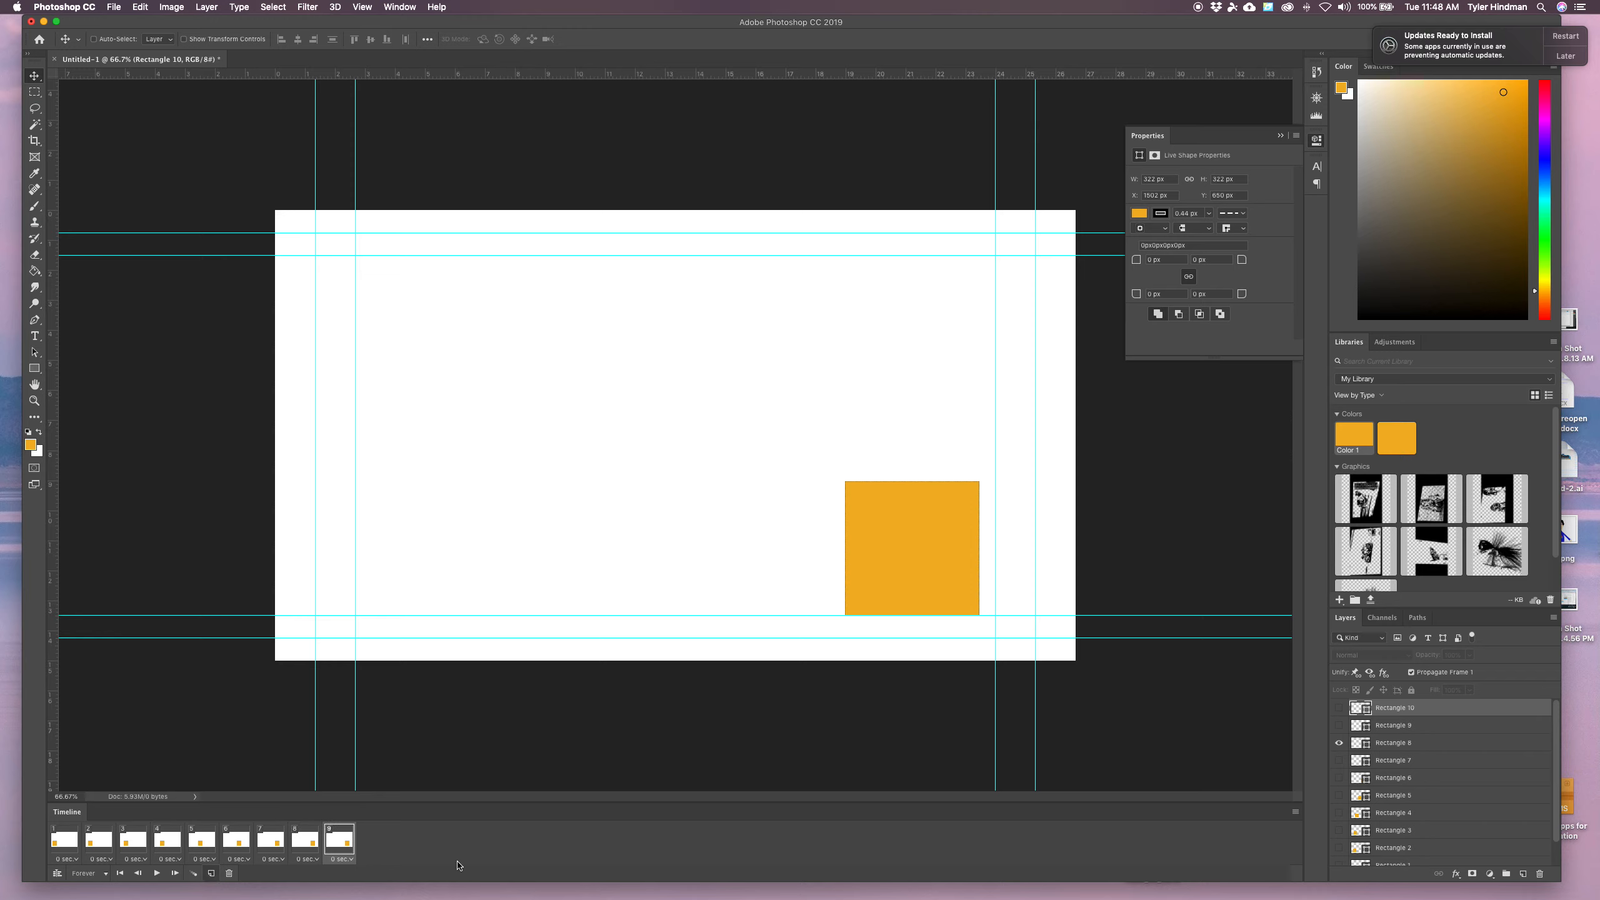
pyautogui.click(1339, 725)
pyautogui.click(1339, 743)
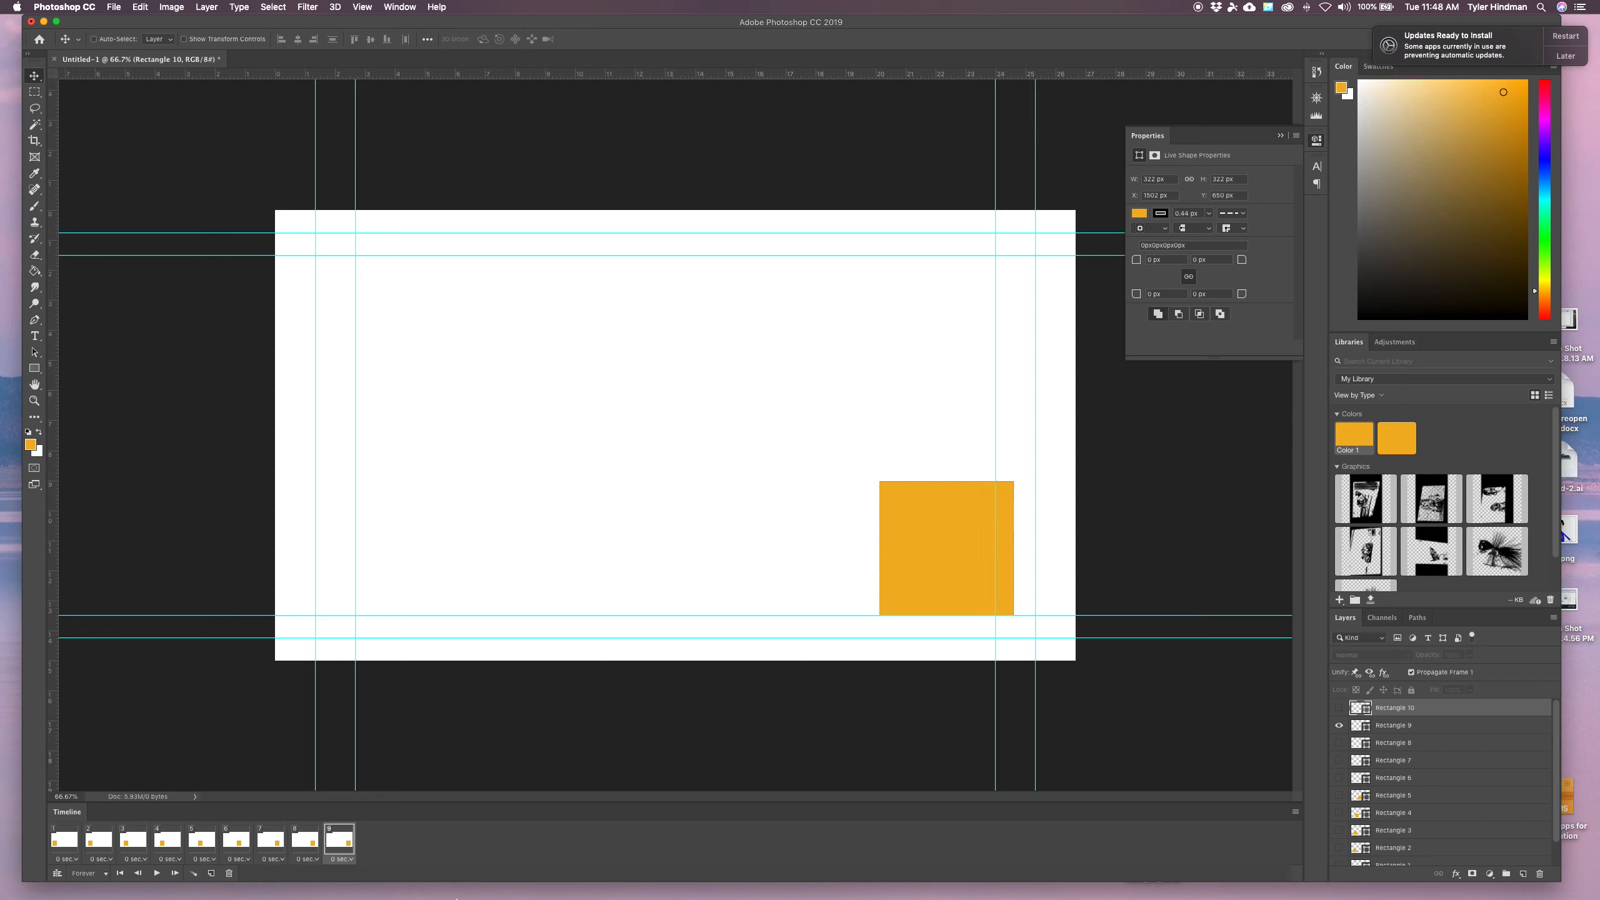
pyautogui.click(212, 873)
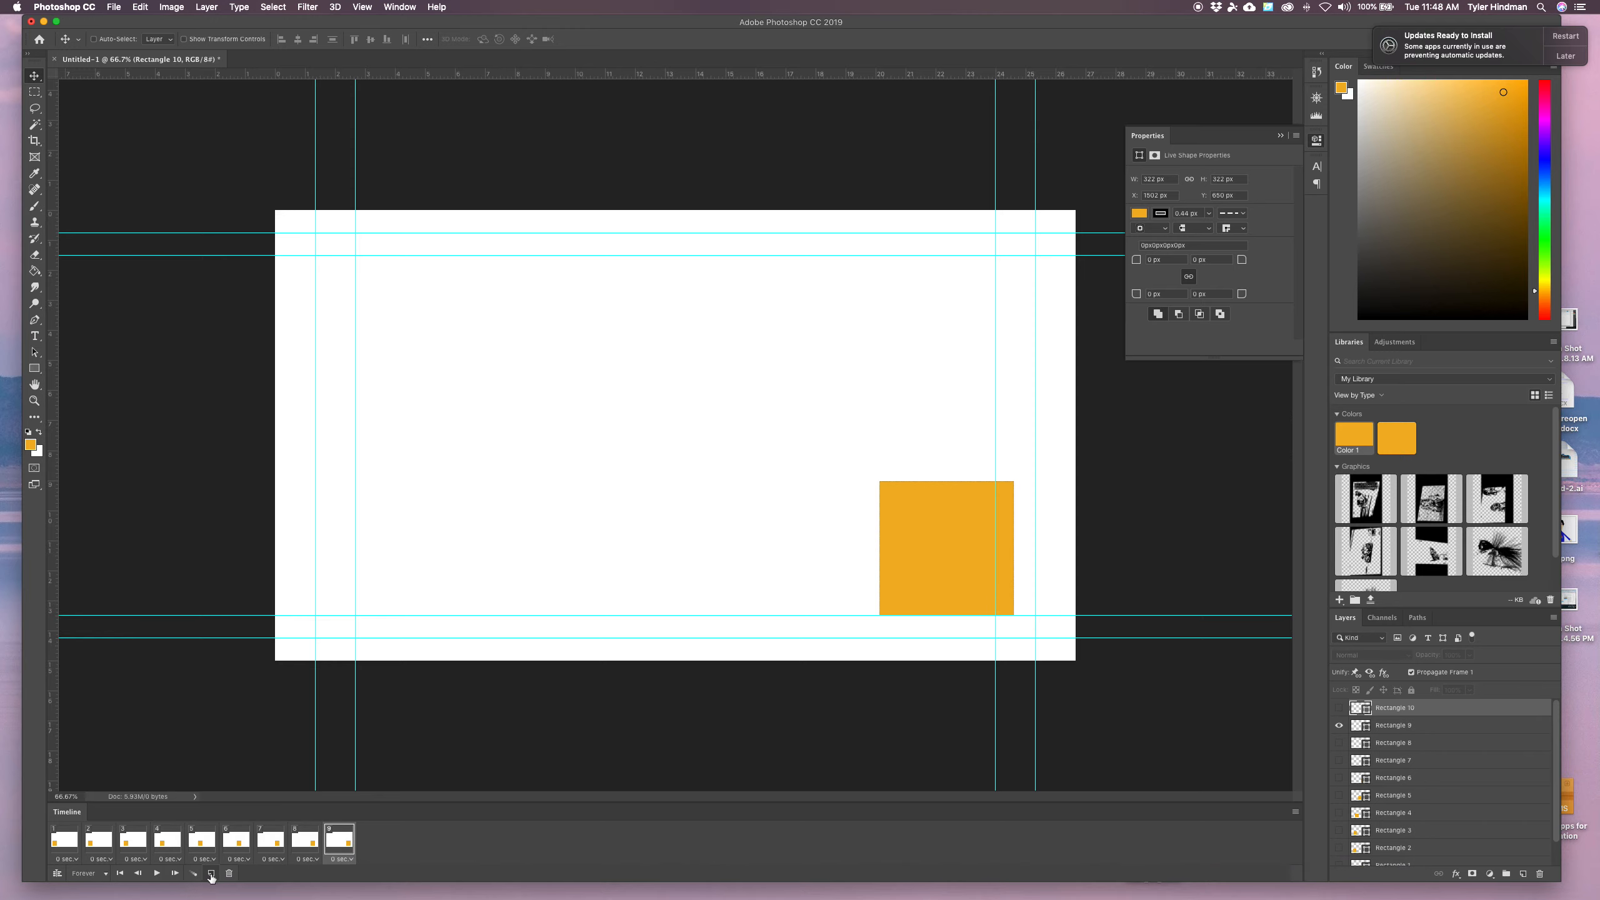
pyautogui.click(1338, 725)
pyautogui.click(1339, 708)
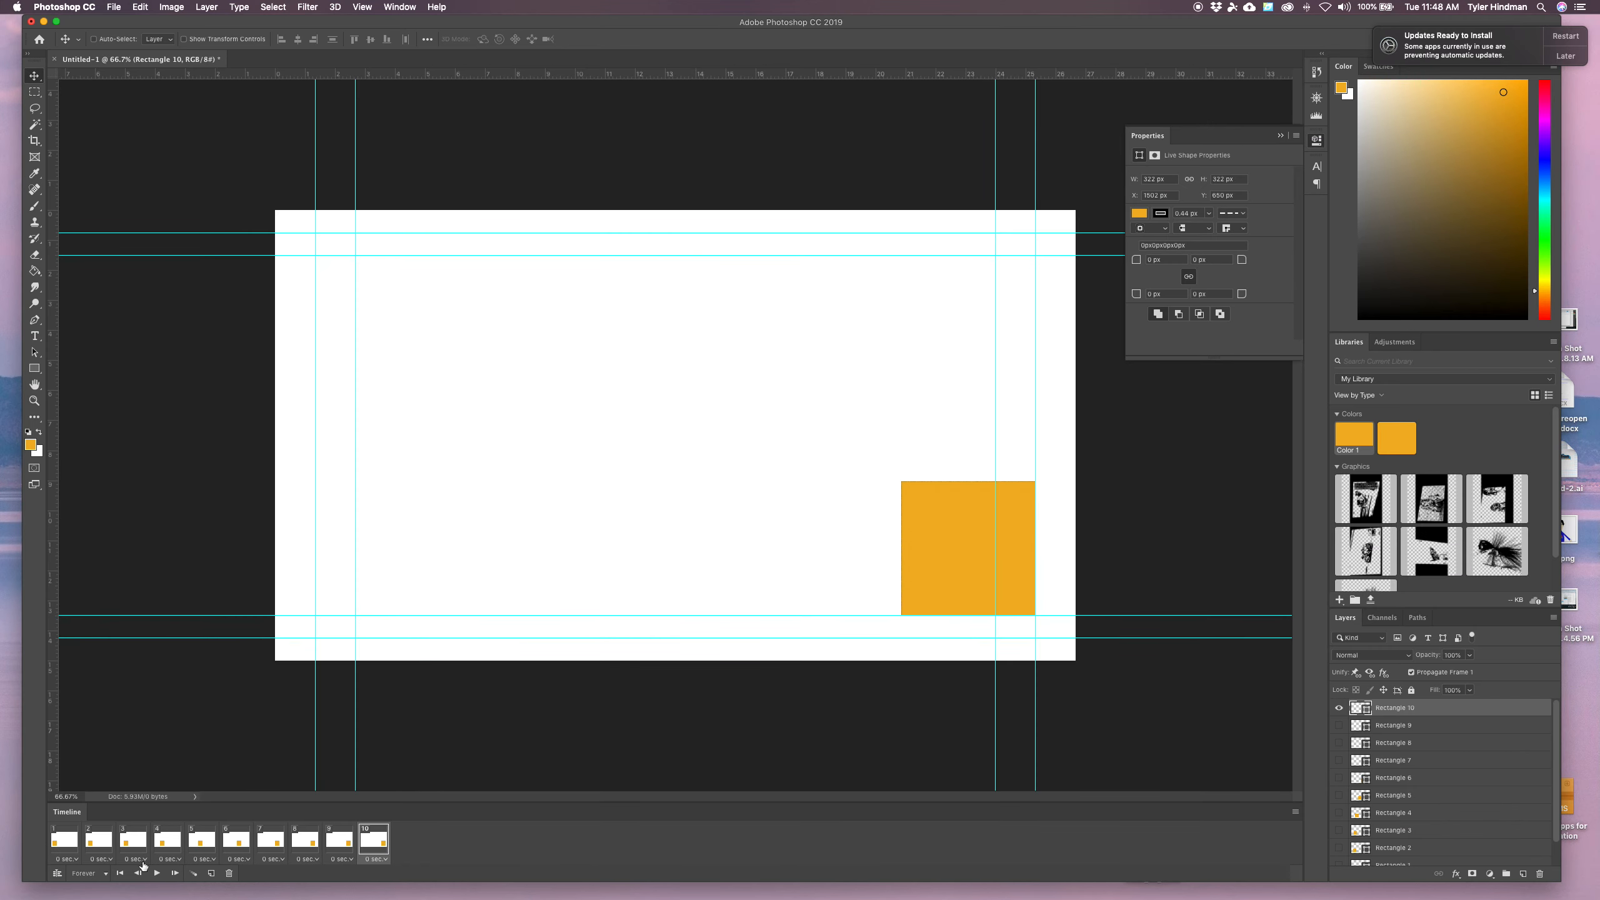
# Play the frame animation to preview it, then stop playback
pyautogui.click(155, 874)
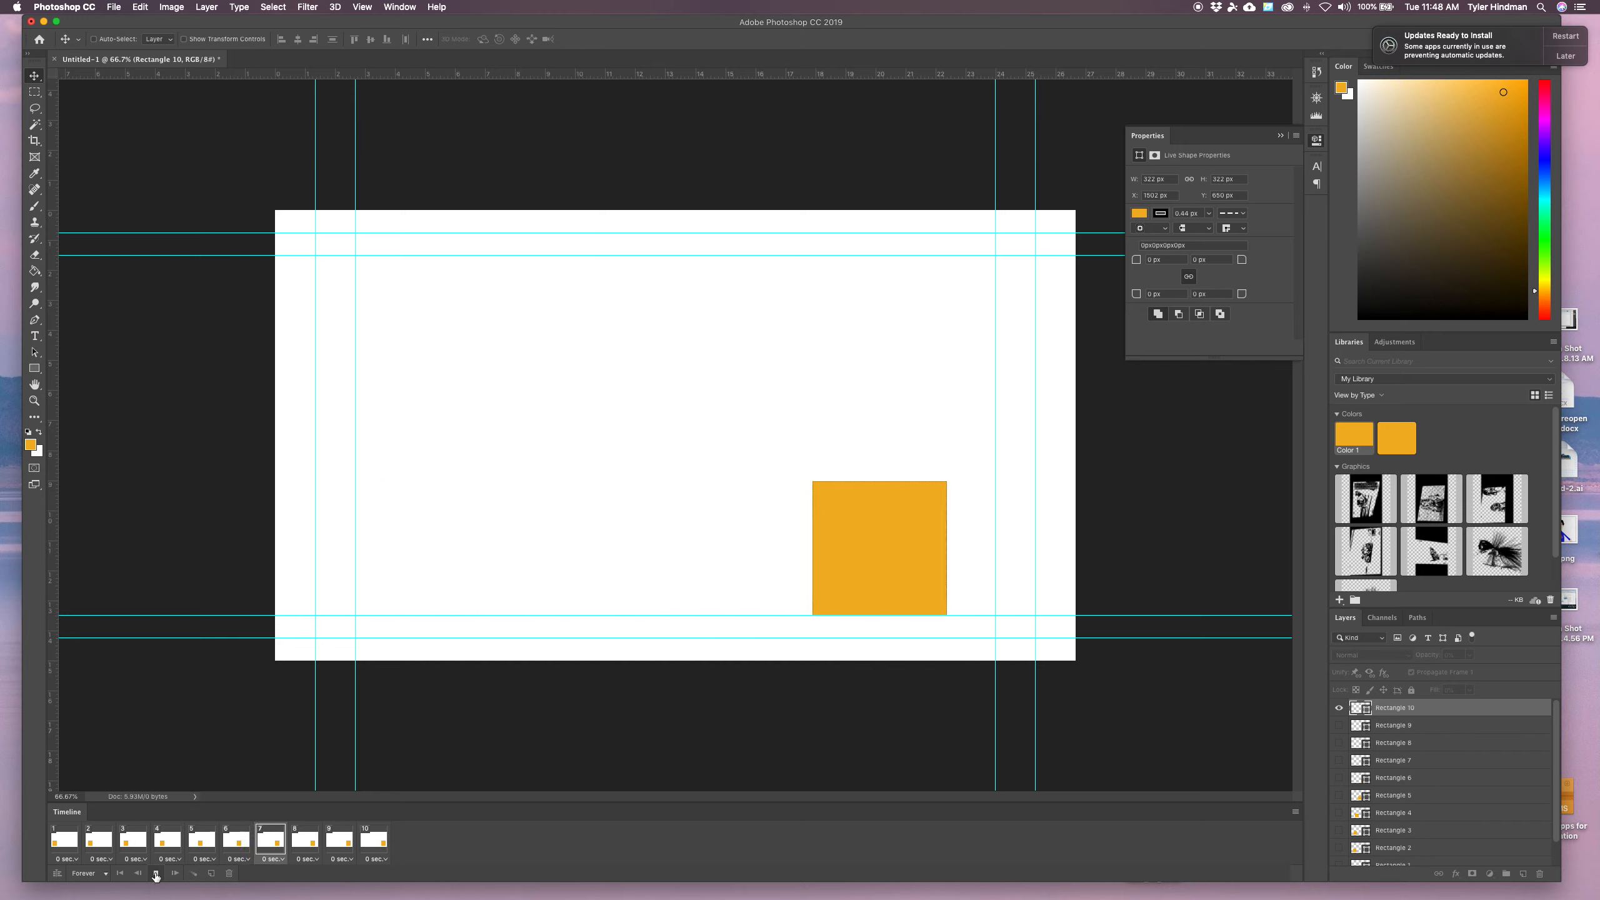
pyautogui.click(156, 874)
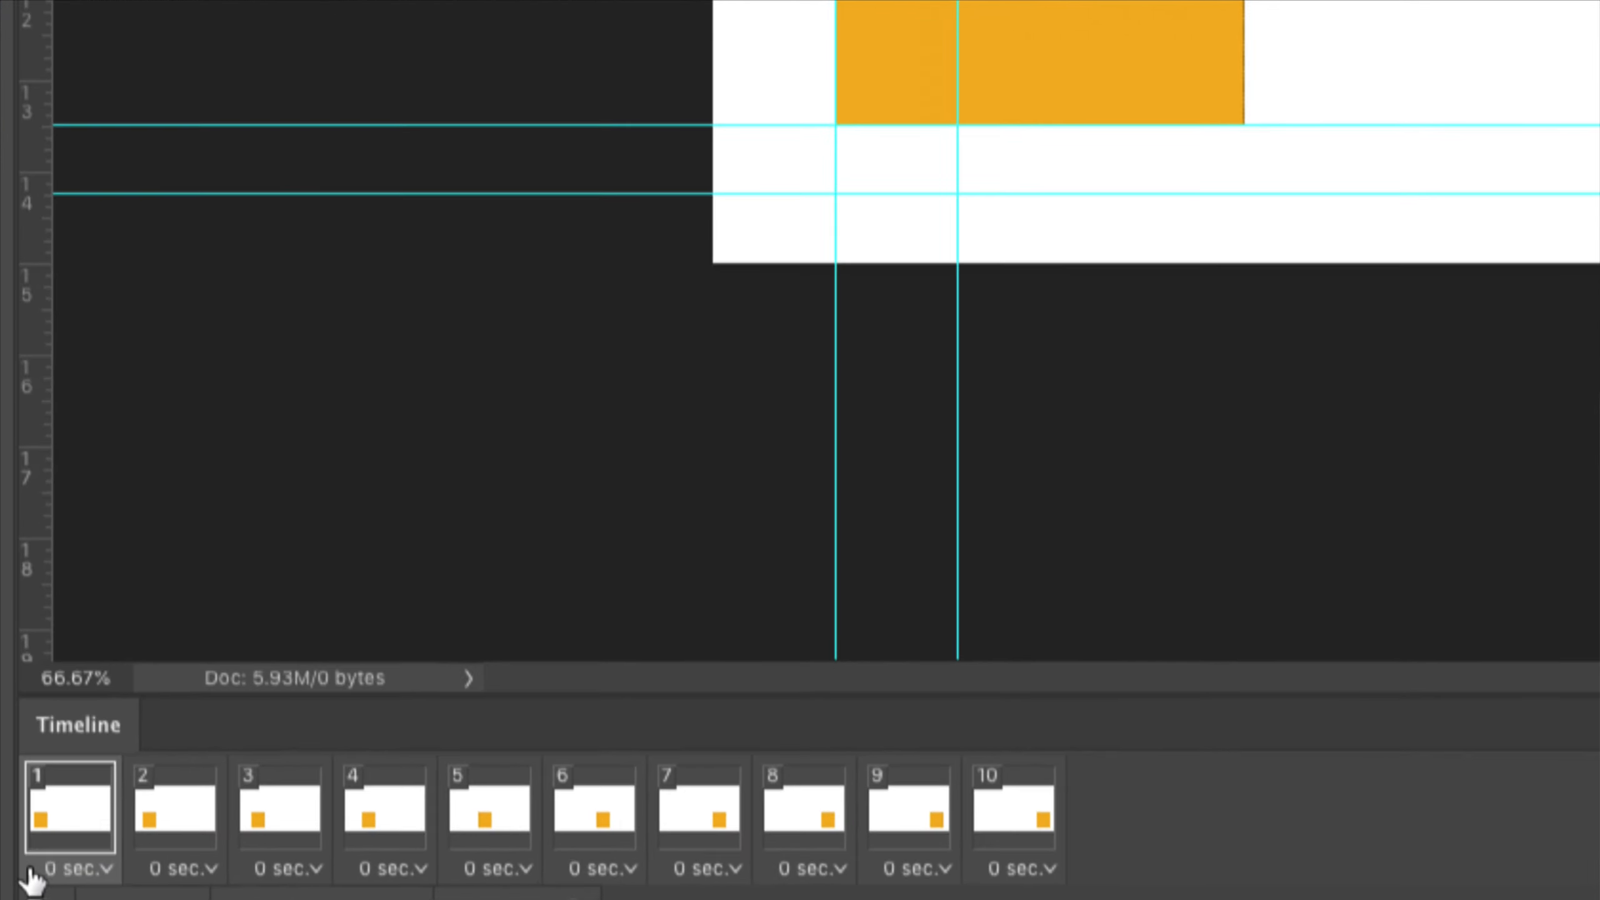
# Set the delay of frames 1 and 10 to 0.5 seconds
pyautogui.click(32, 873)
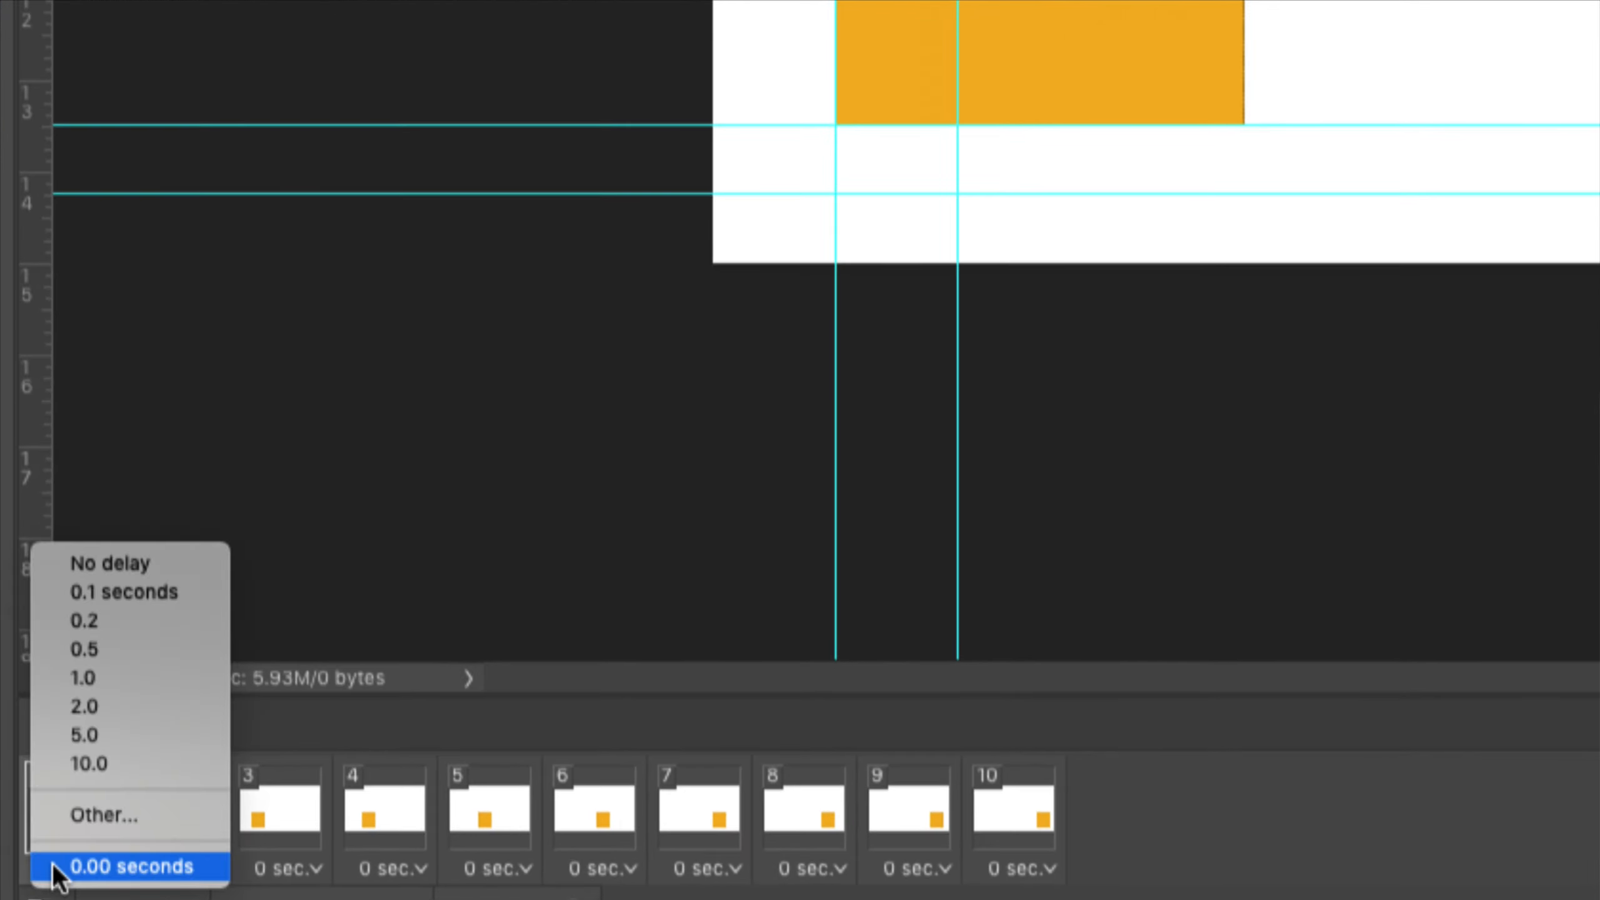
pyautogui.click(104, 653)
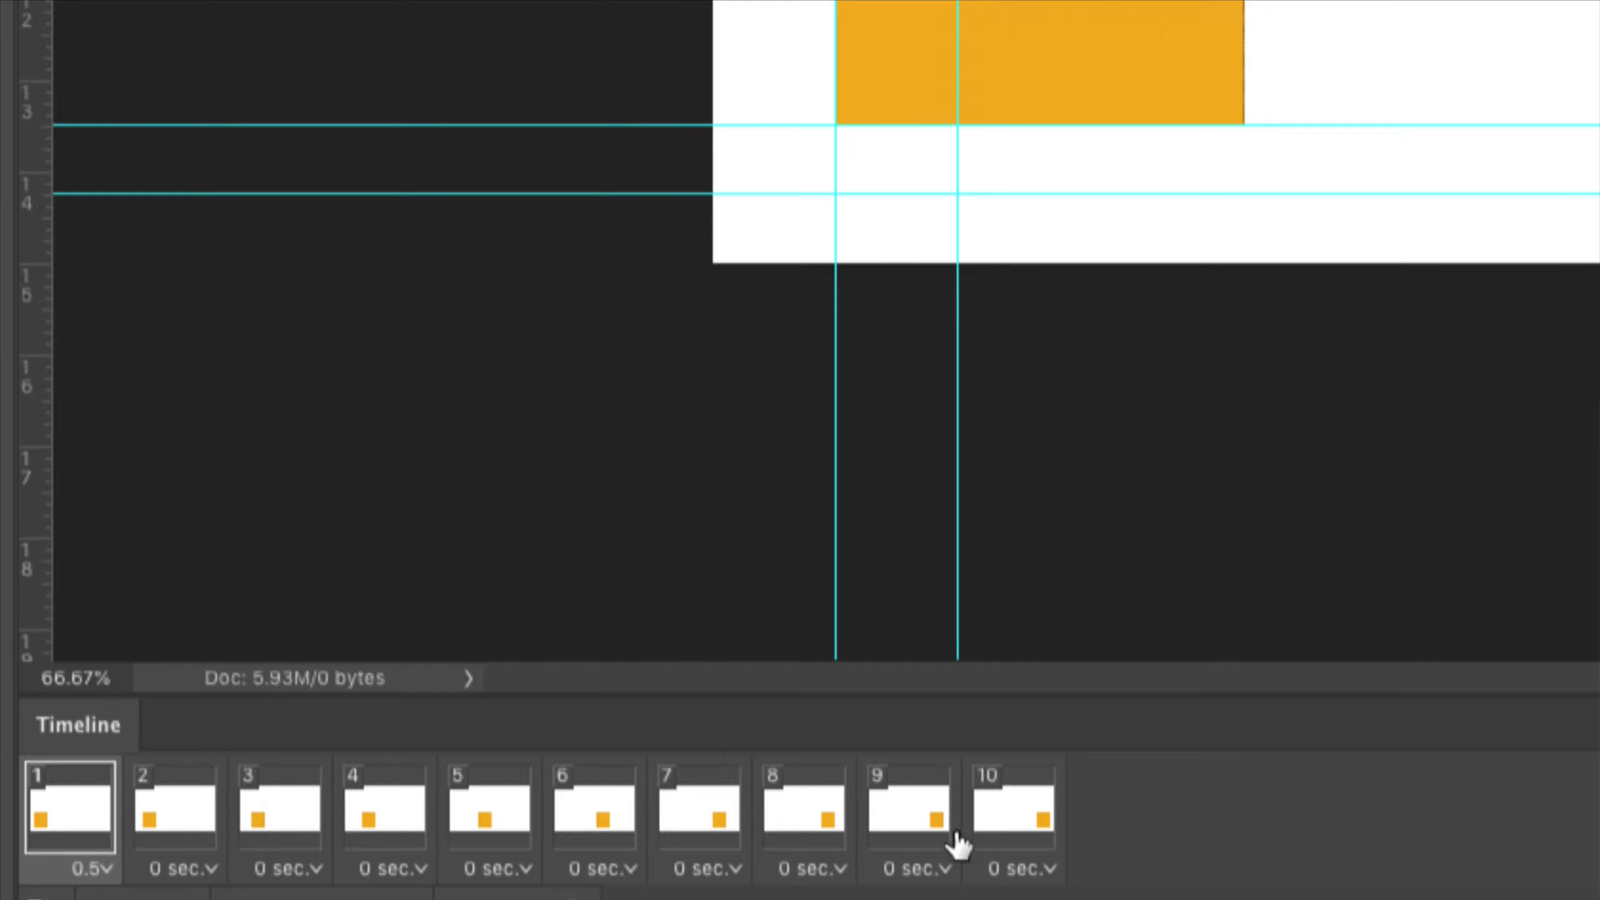
pyautogui.click(1025, 869)
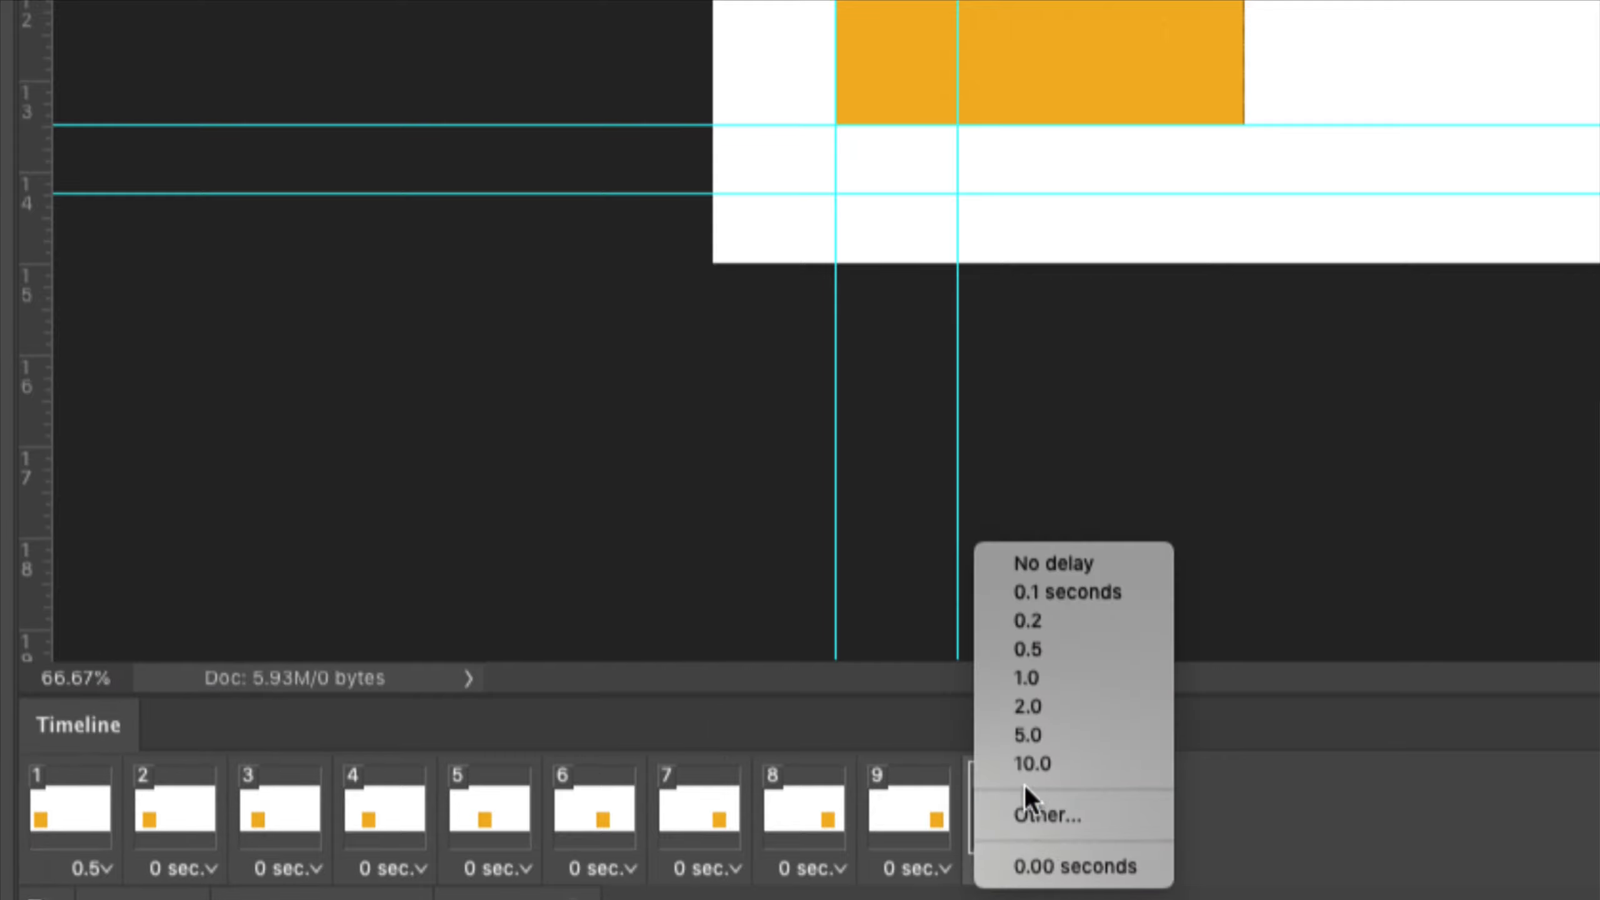
pyautogui.click(1030, 646)
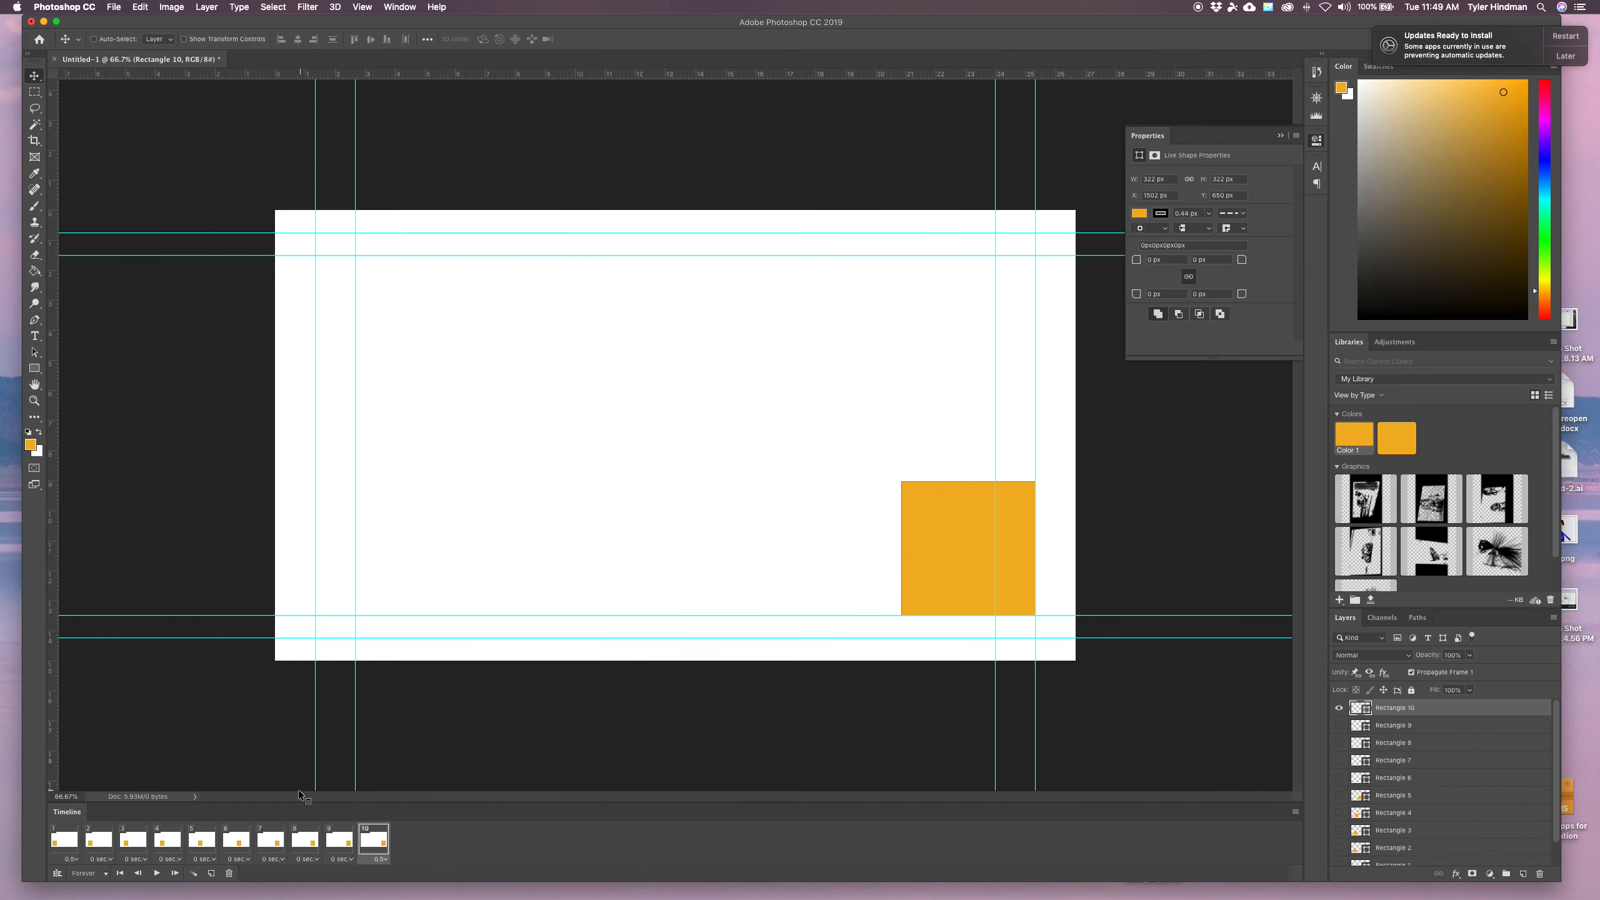
# Play the animation to preview the new timing, then stop it
pyautogui.click(157, 873)
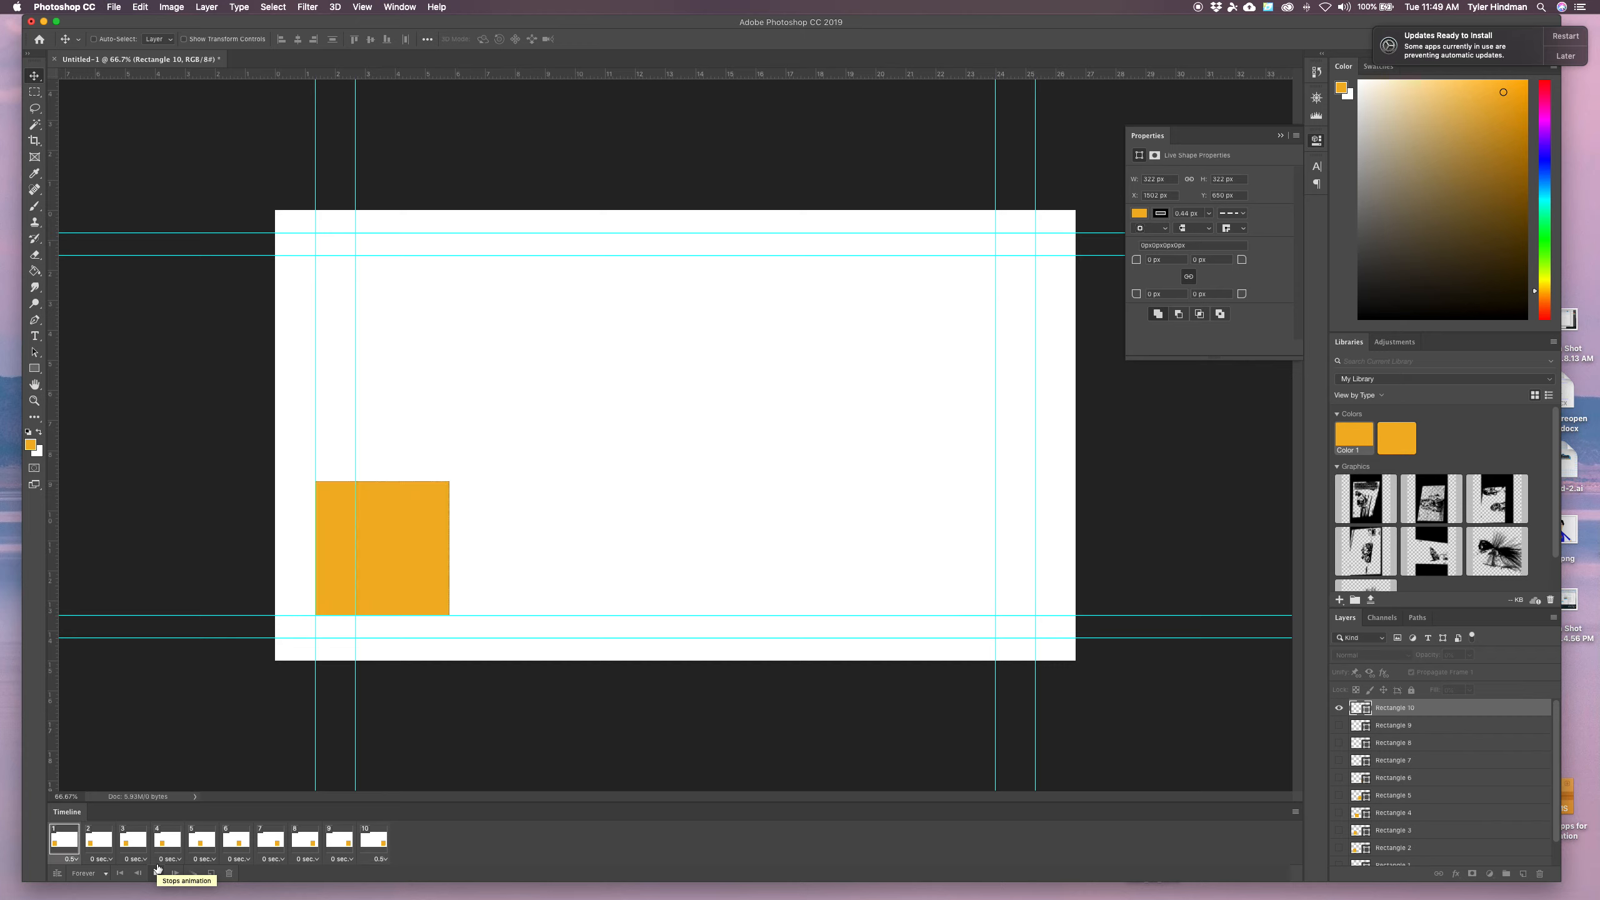
pyautogui.click(158, 872)
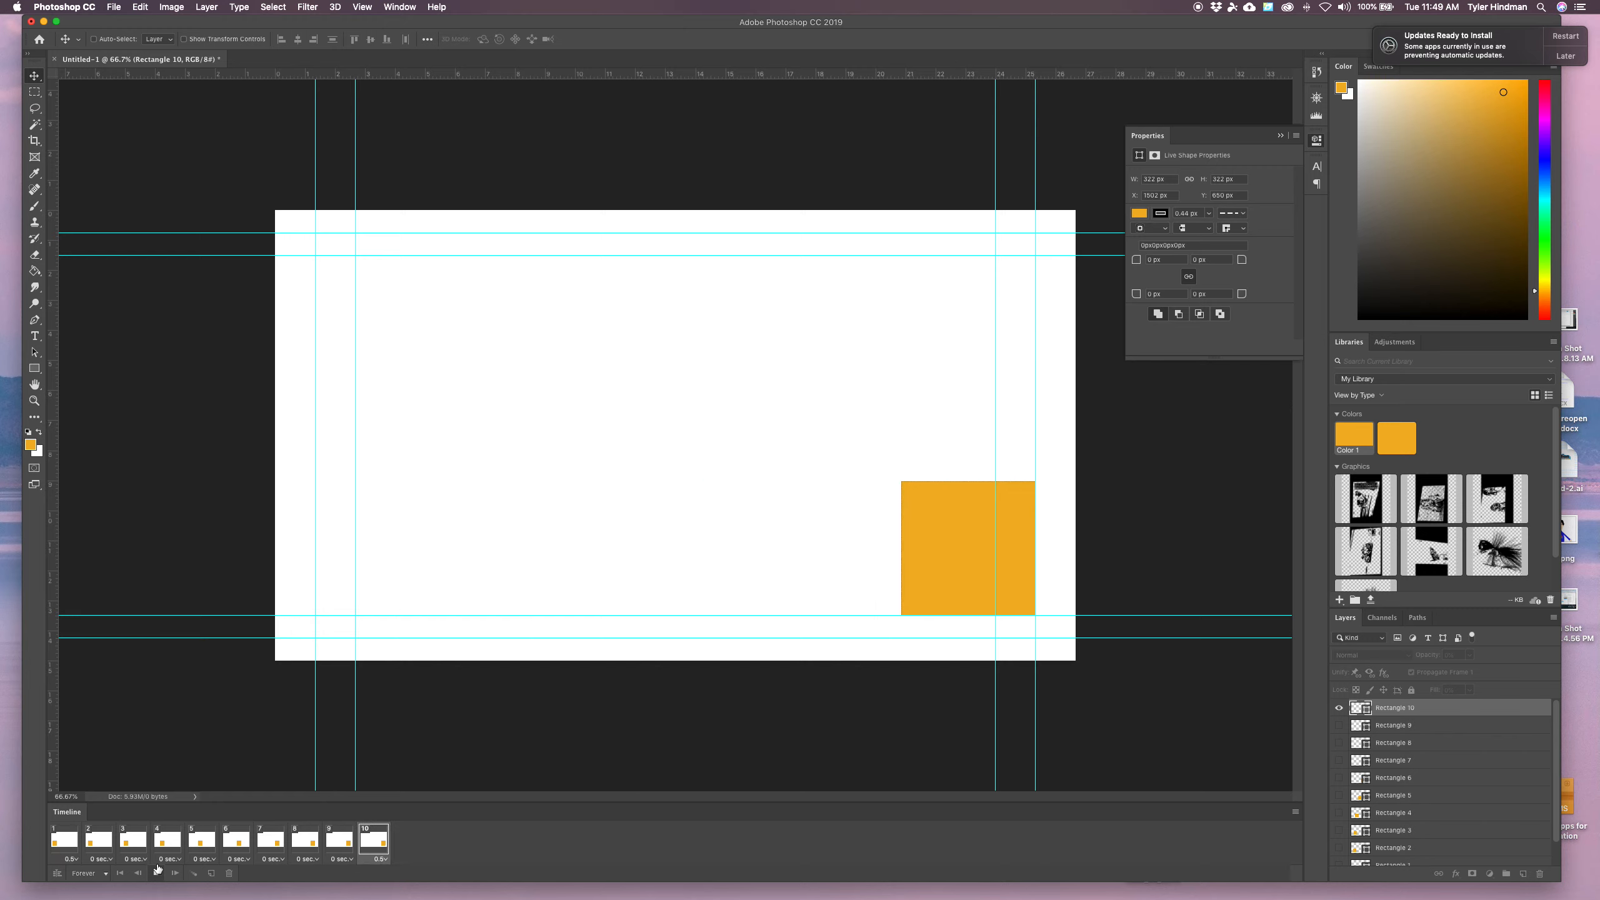
pyautogui.click(157, 873)
# Set the delay of frames 2 through 9 to 0.1 seconds
pyautogui.click(111, 858)
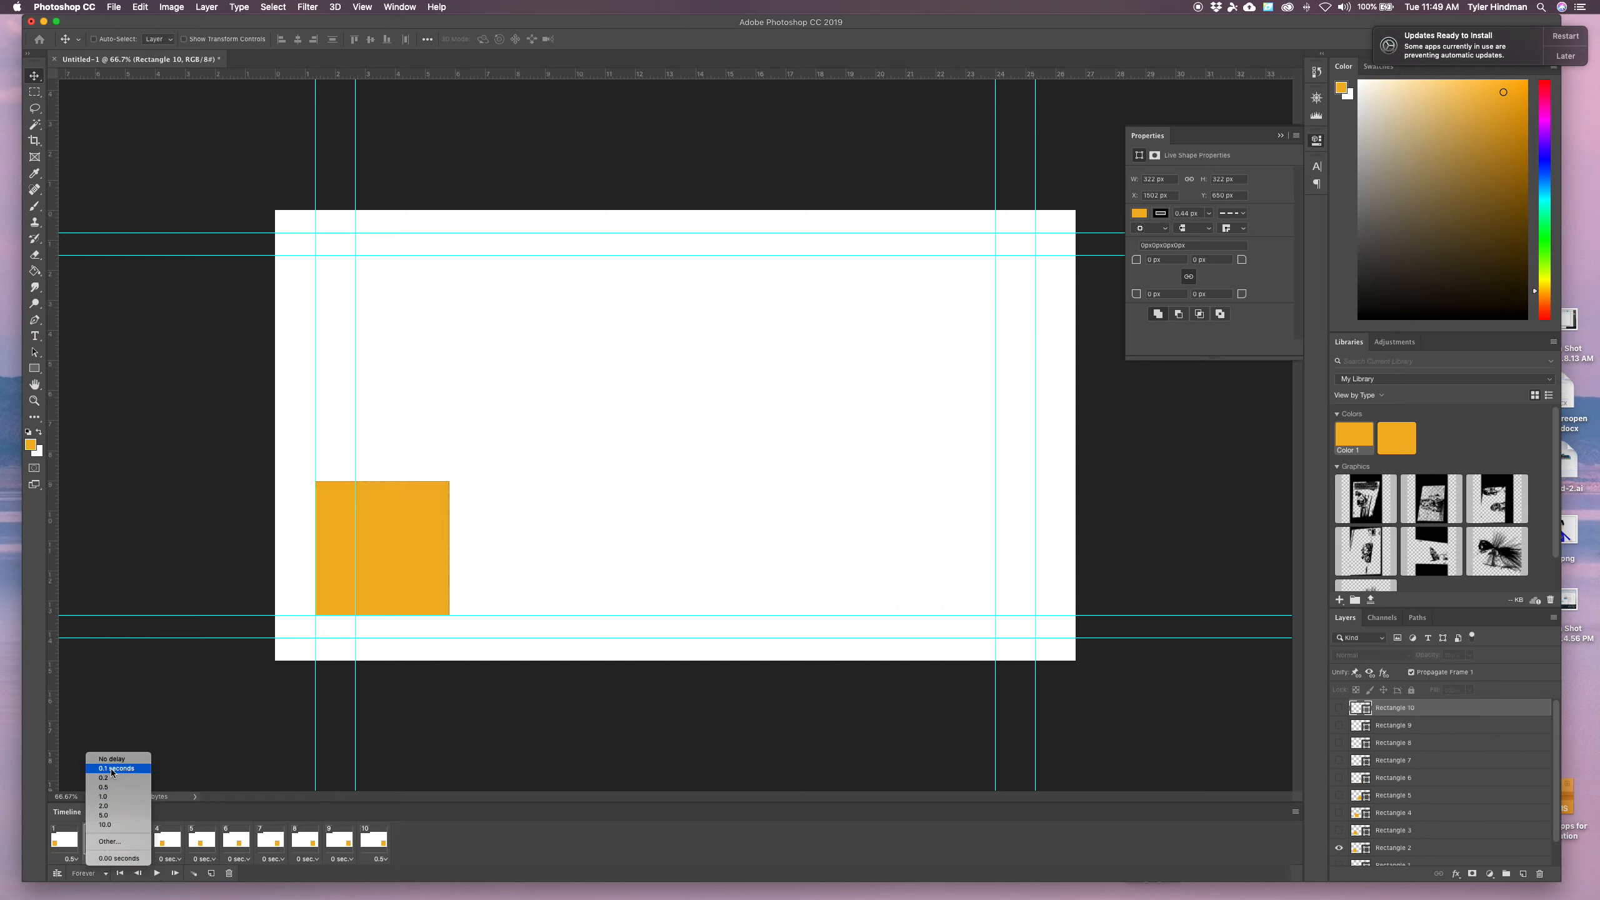
pyautogui.click(134, 757)
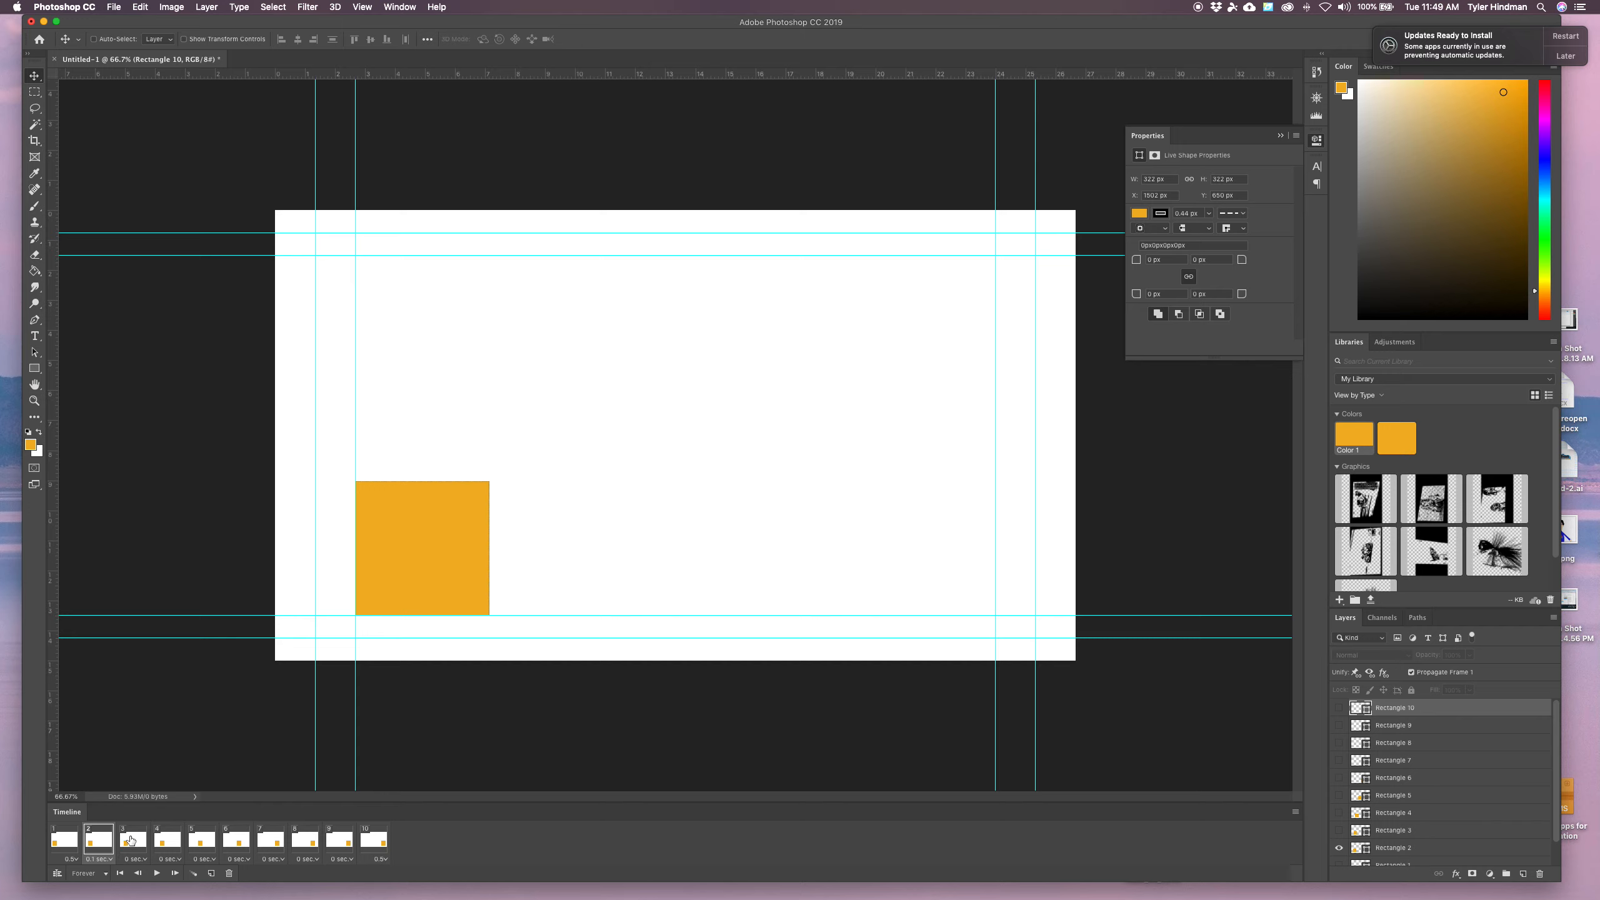
pyautogui.click(131, 840)
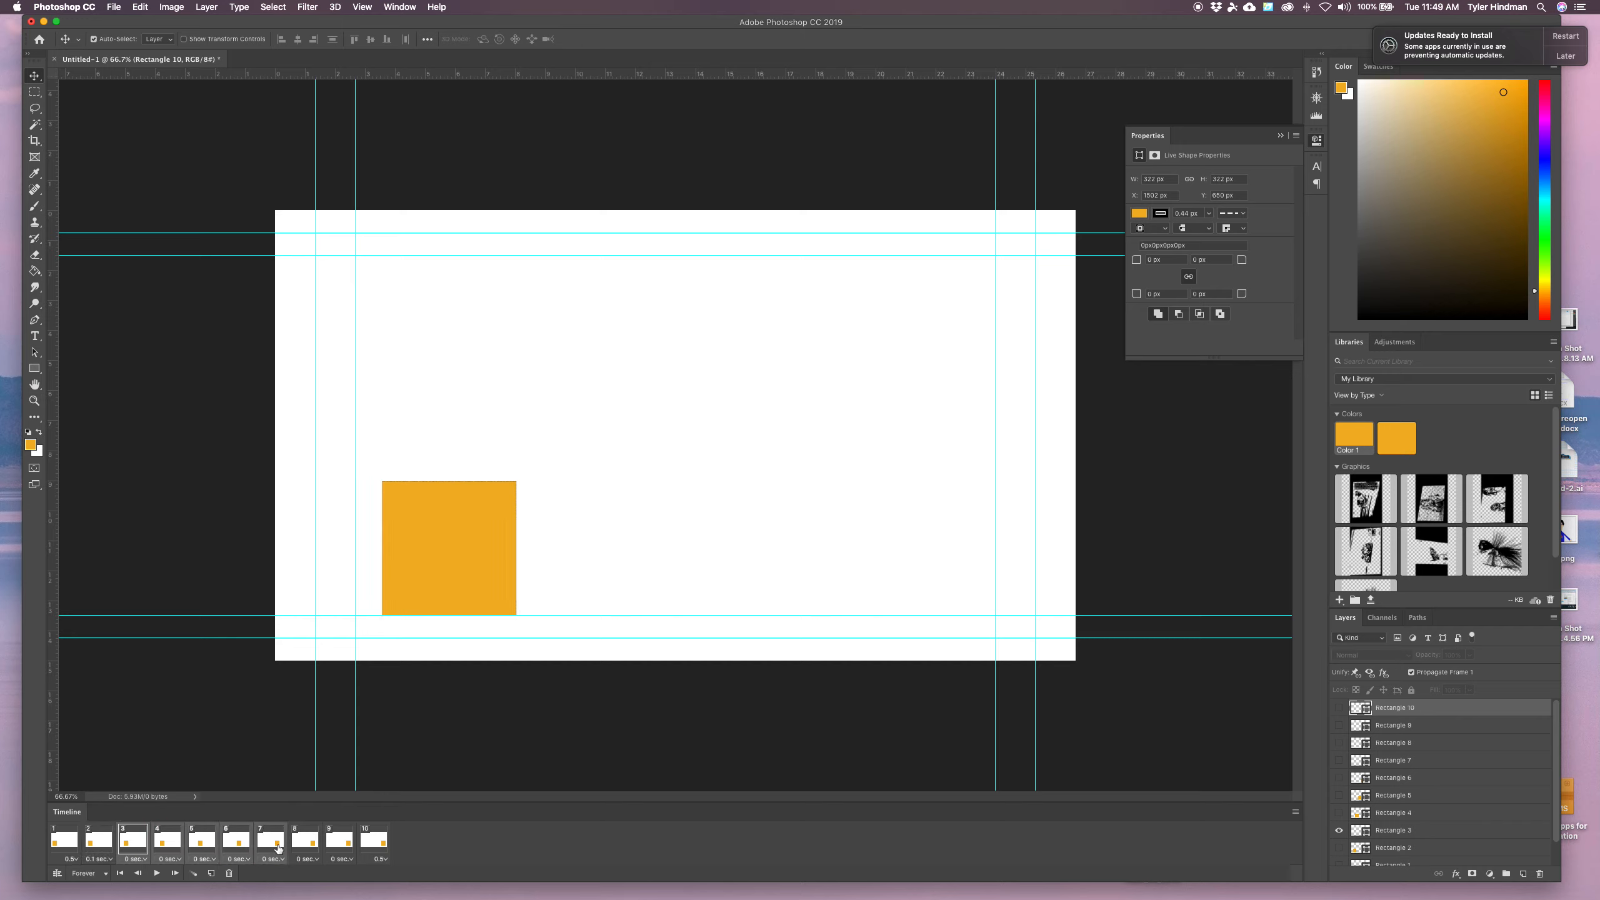
pyautogui.click(343, 858)
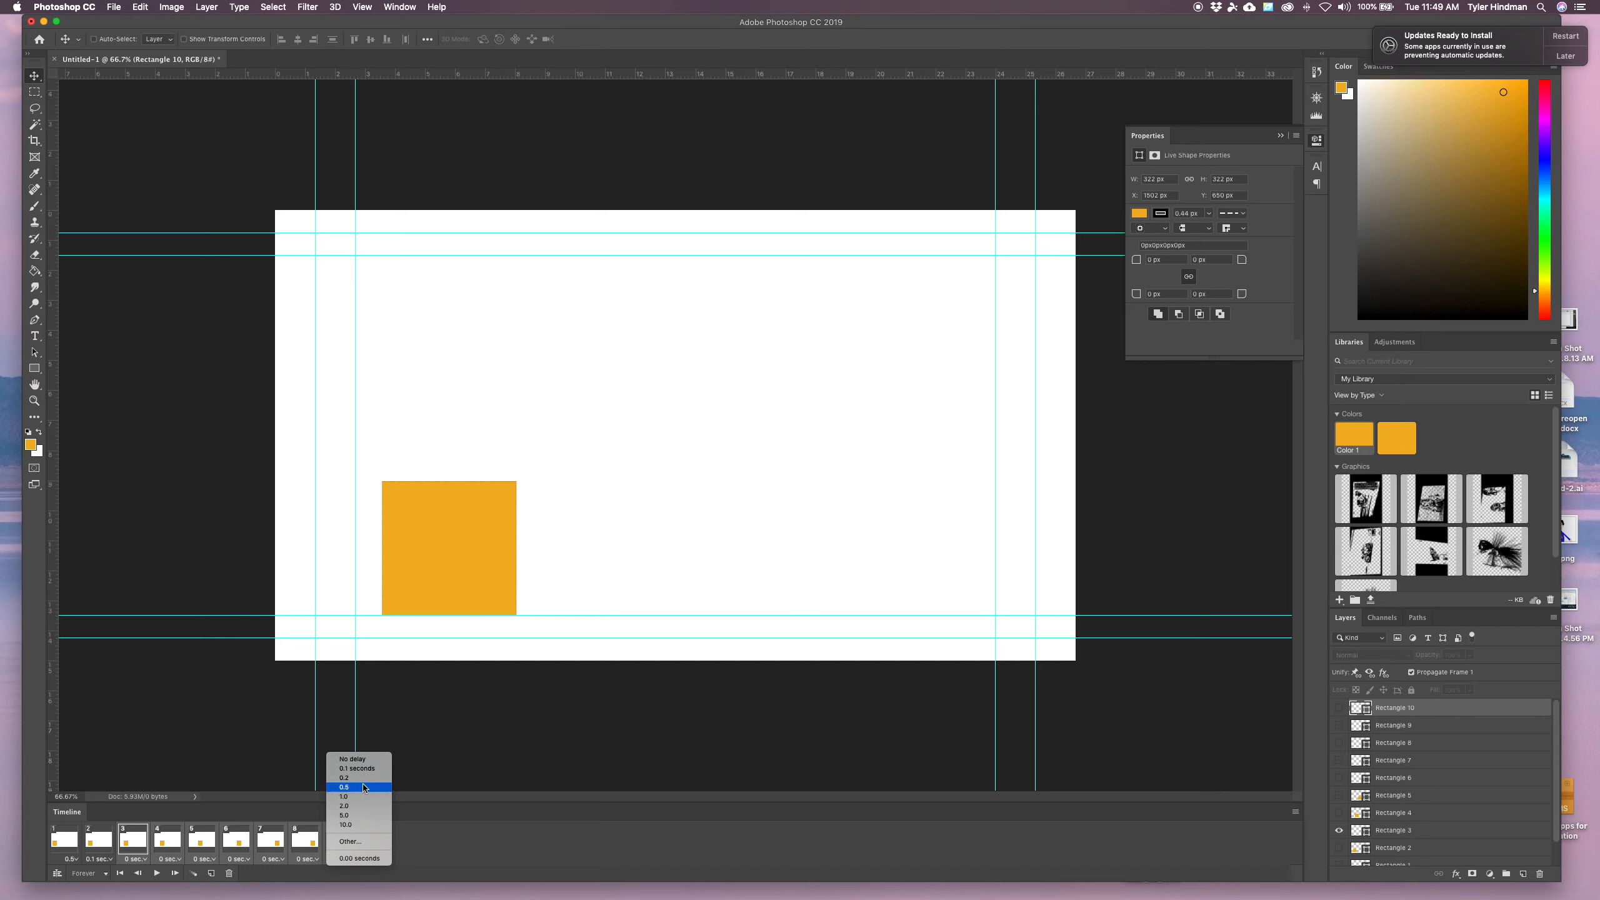
pyautogui.click(363, 787)
# Select frame 1, play the animation to preview it, then stop playback
pyautogui.click(60, 844)
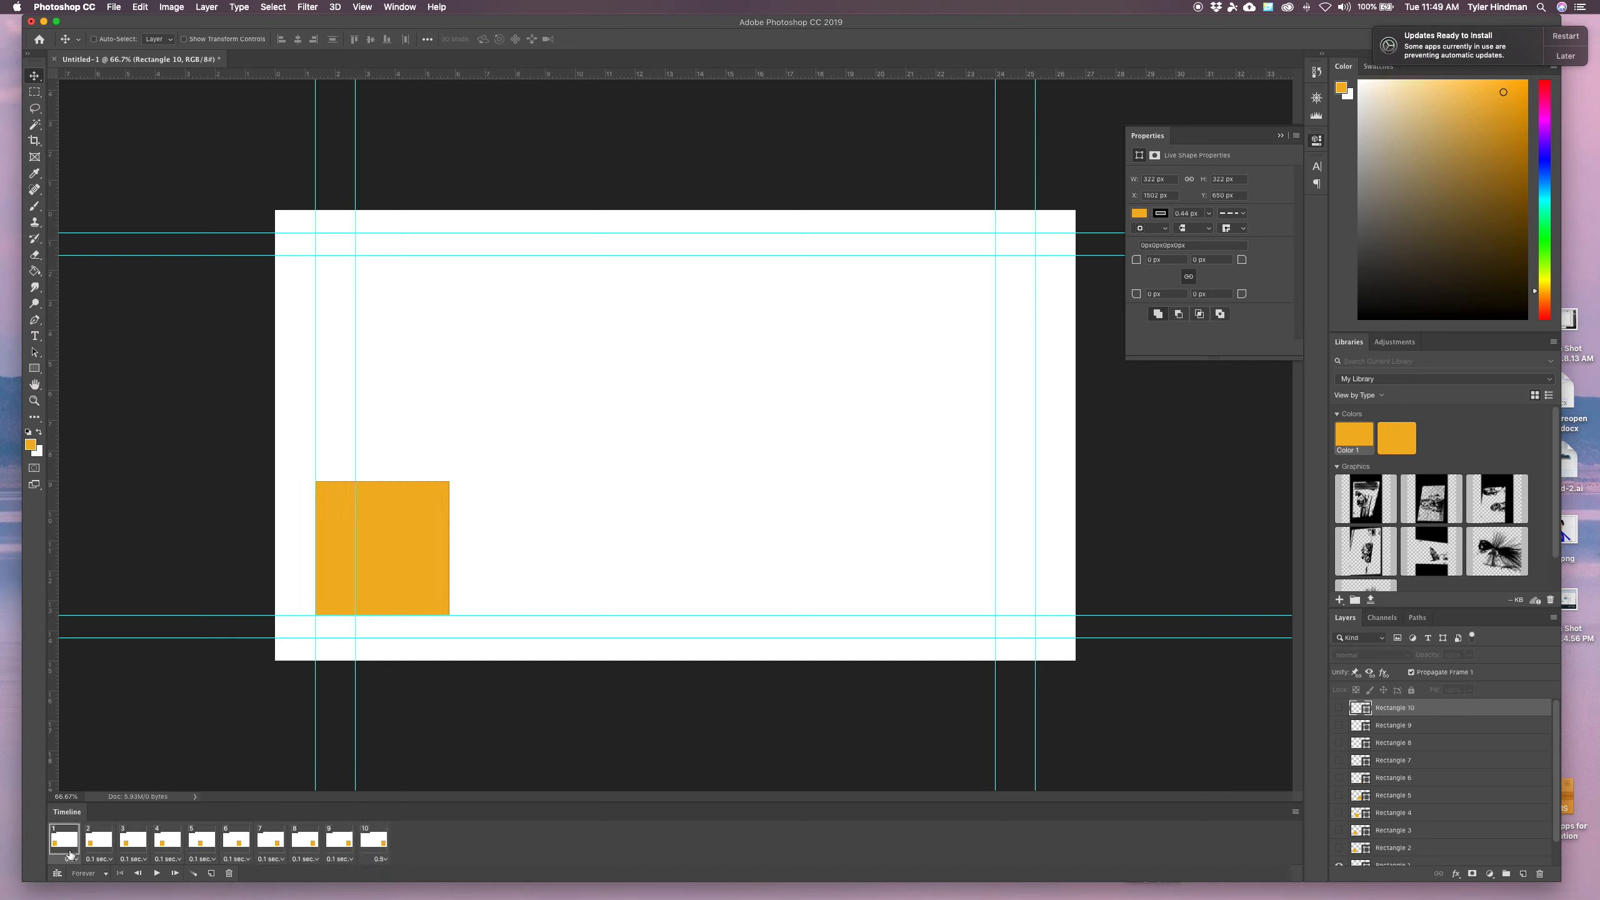
pyautogui.click(156, 874)
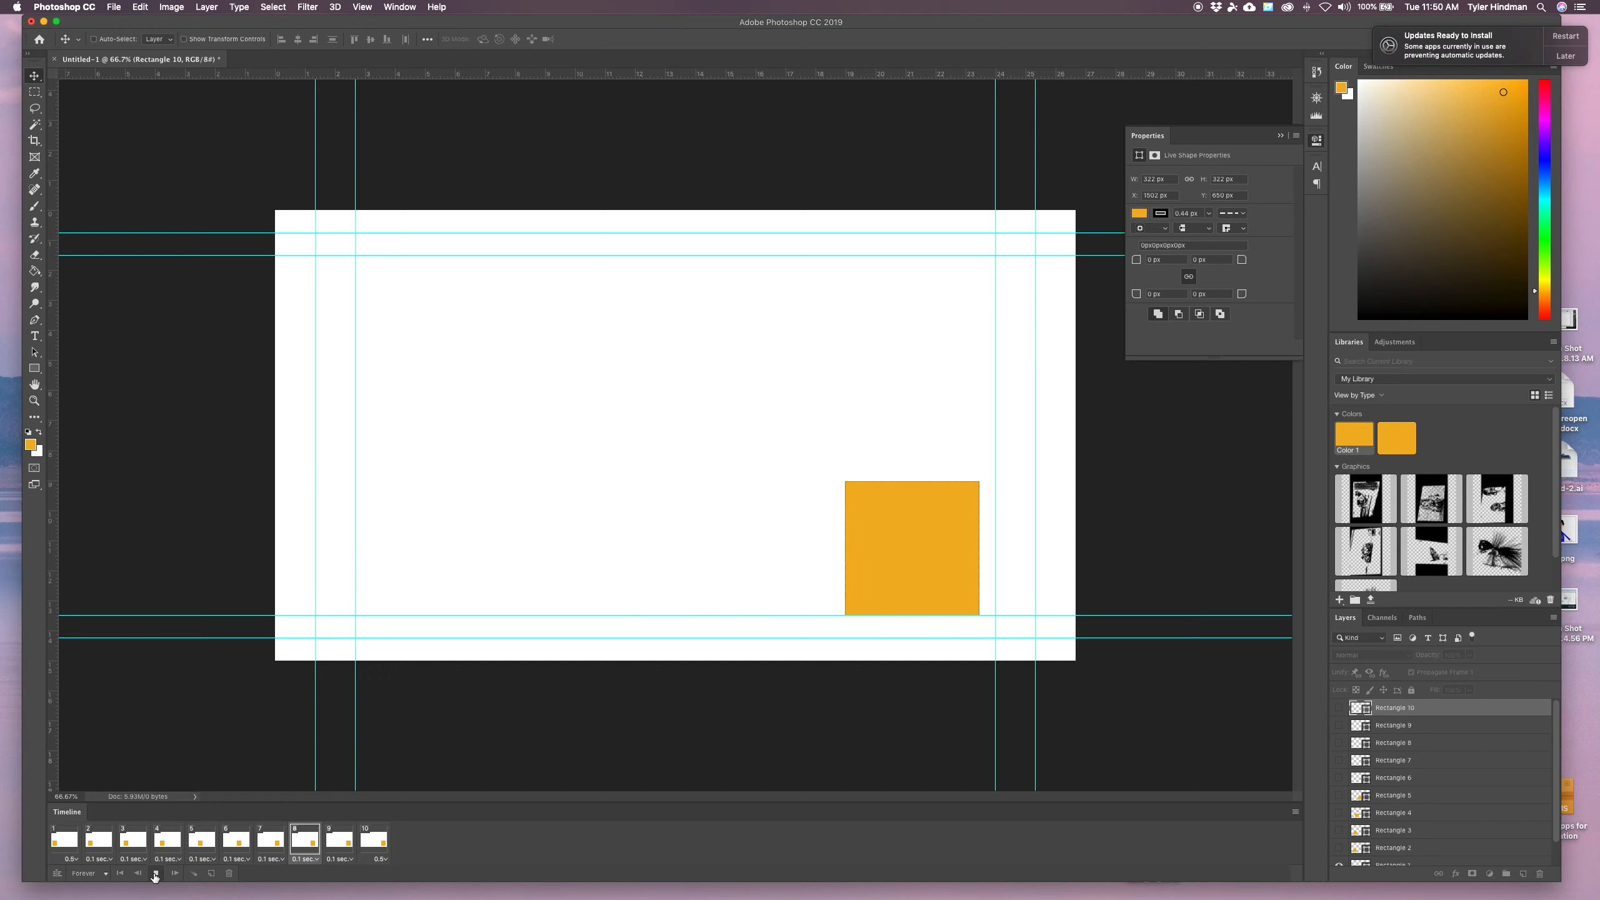
pyautogui.click(155, 873)
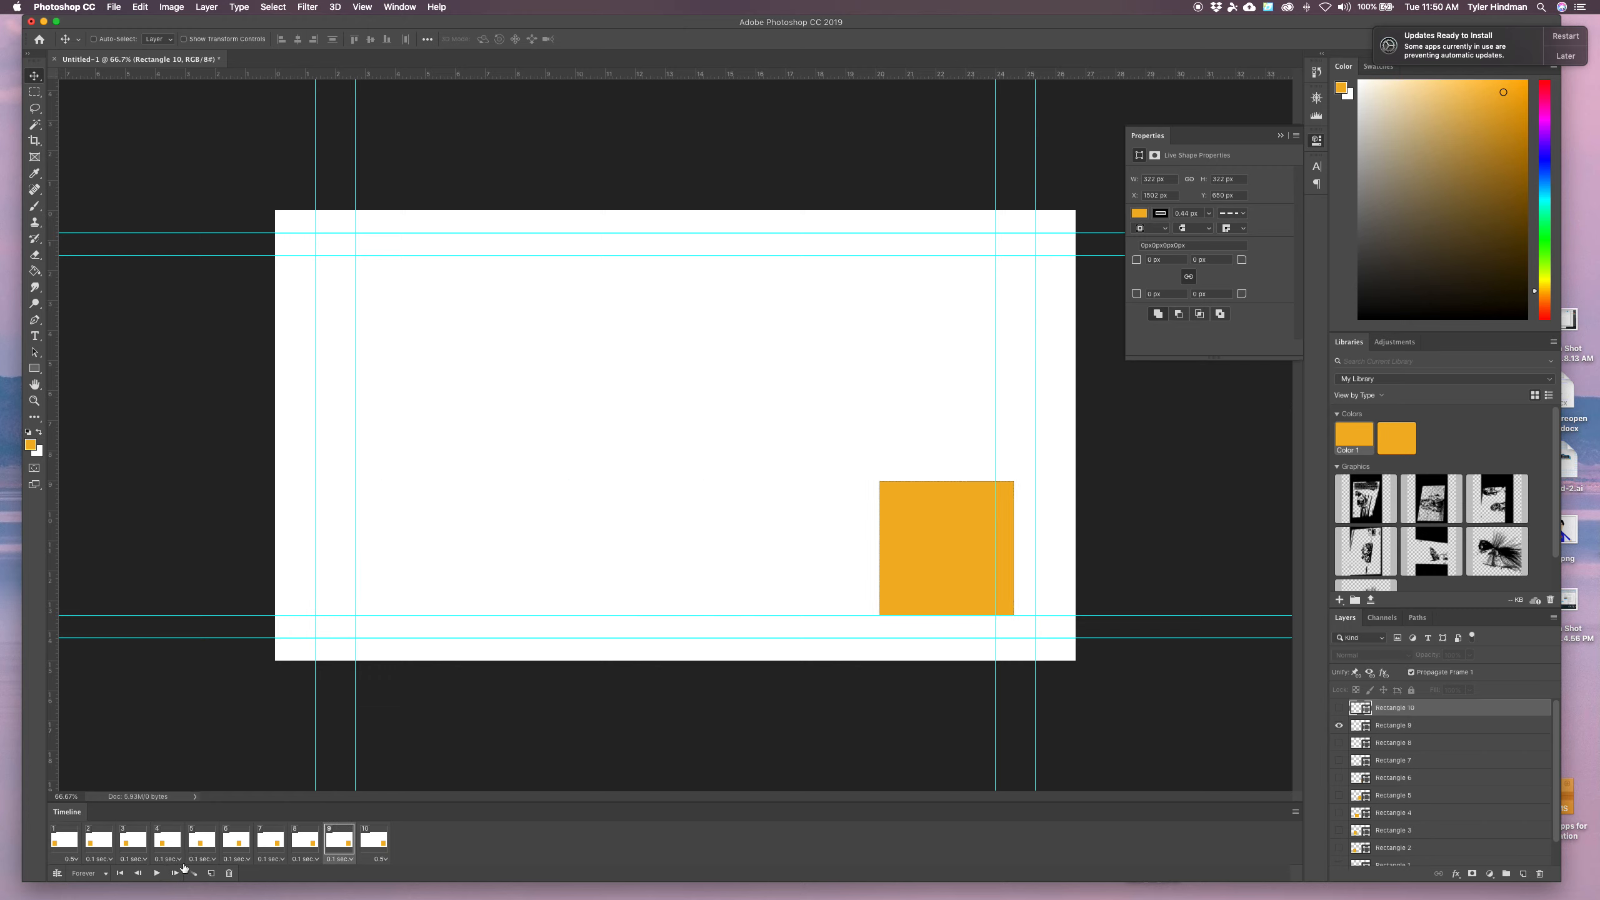
# Open Save for Web (Legacy) for the animation and set its GIF looping option to Forever
pyautogui.click(112, 6)
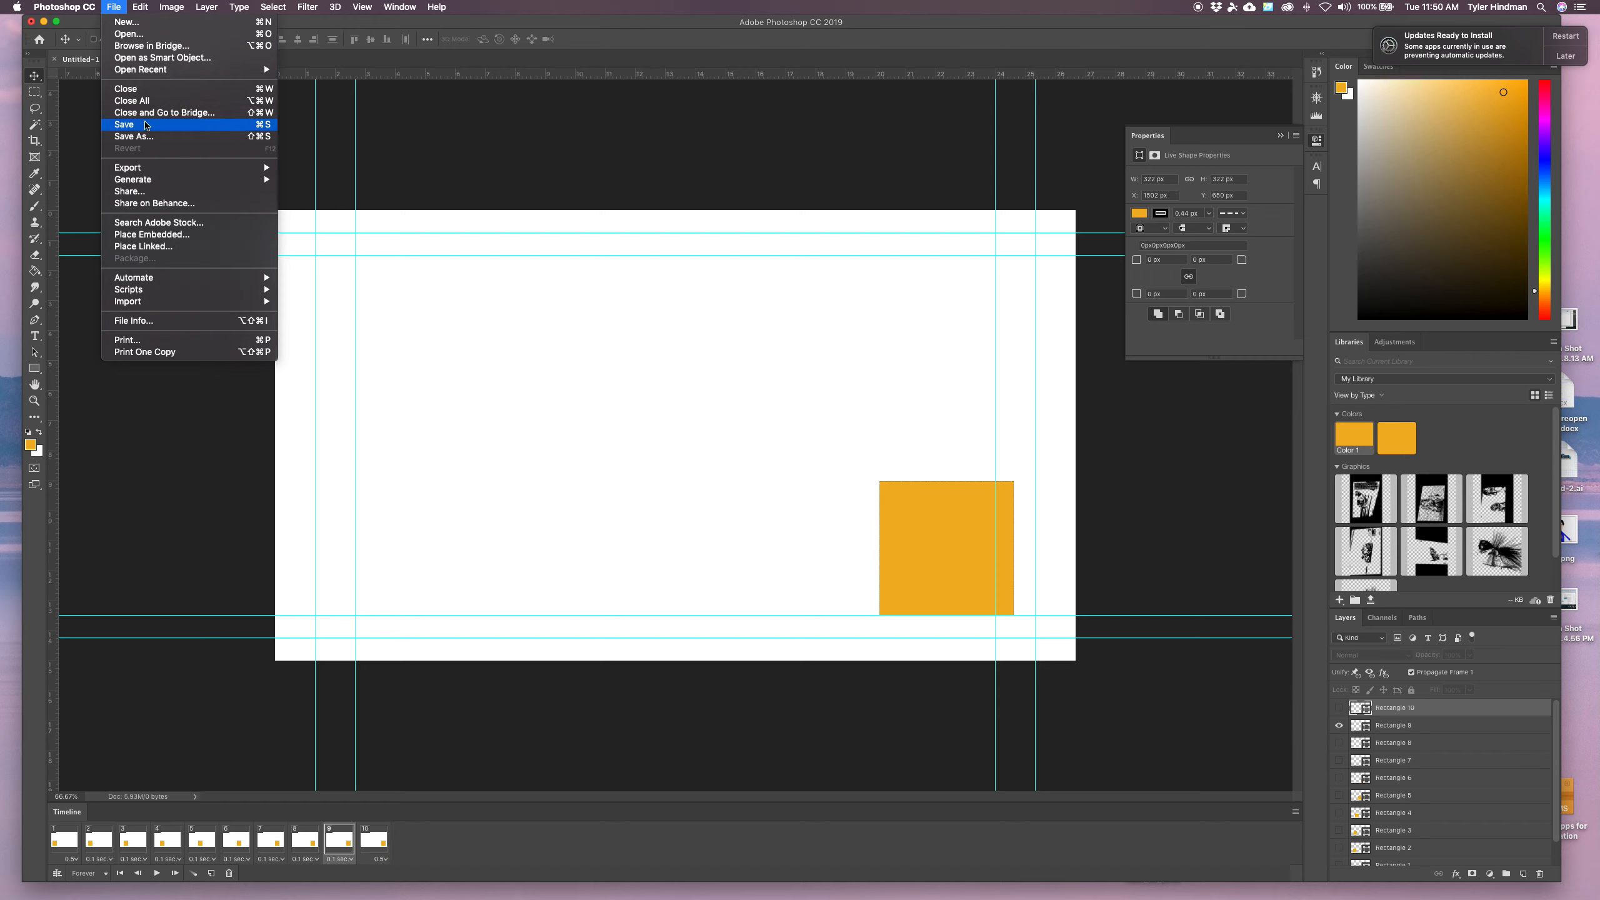
pyautogui.click(392, 129)
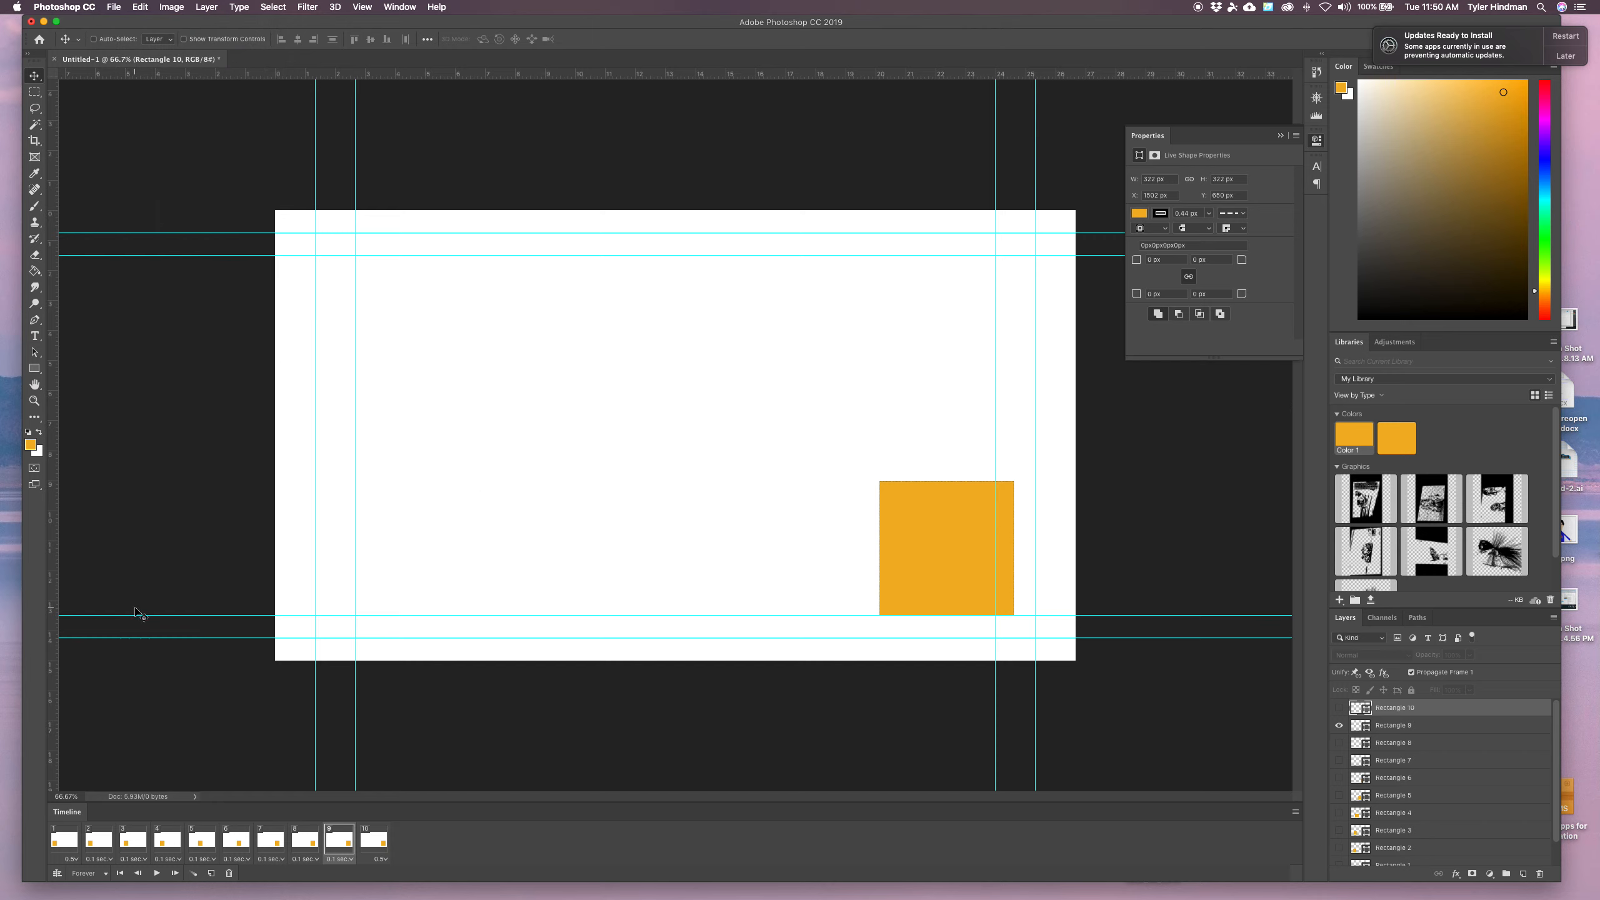
pyautogui.click(114, 6)
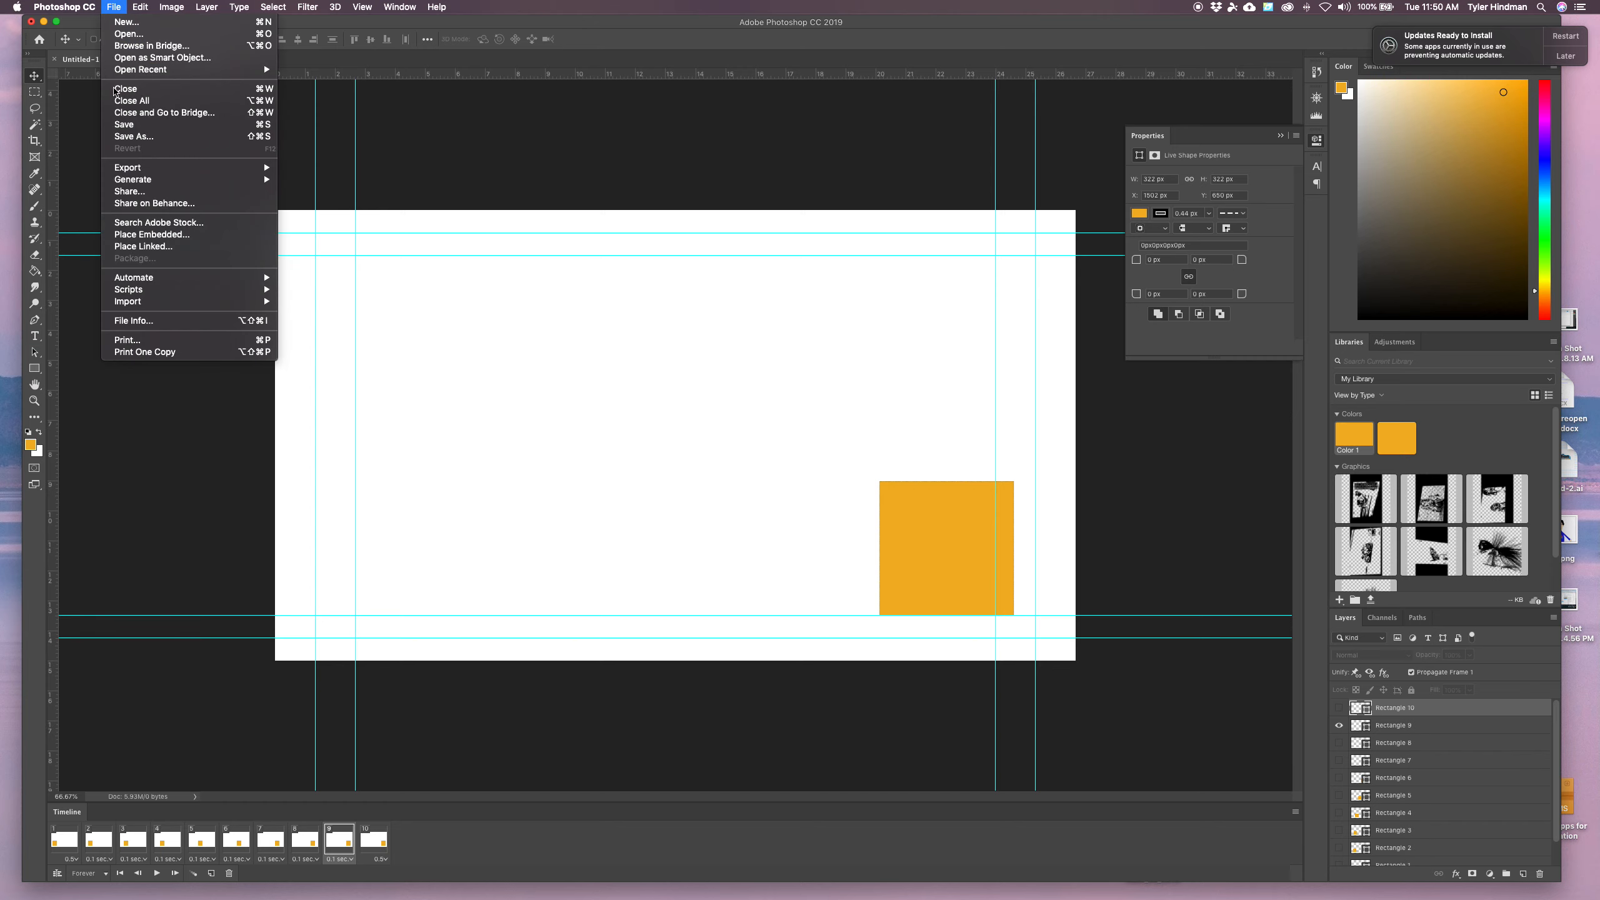
pyautogui.moveTo(121, 170)
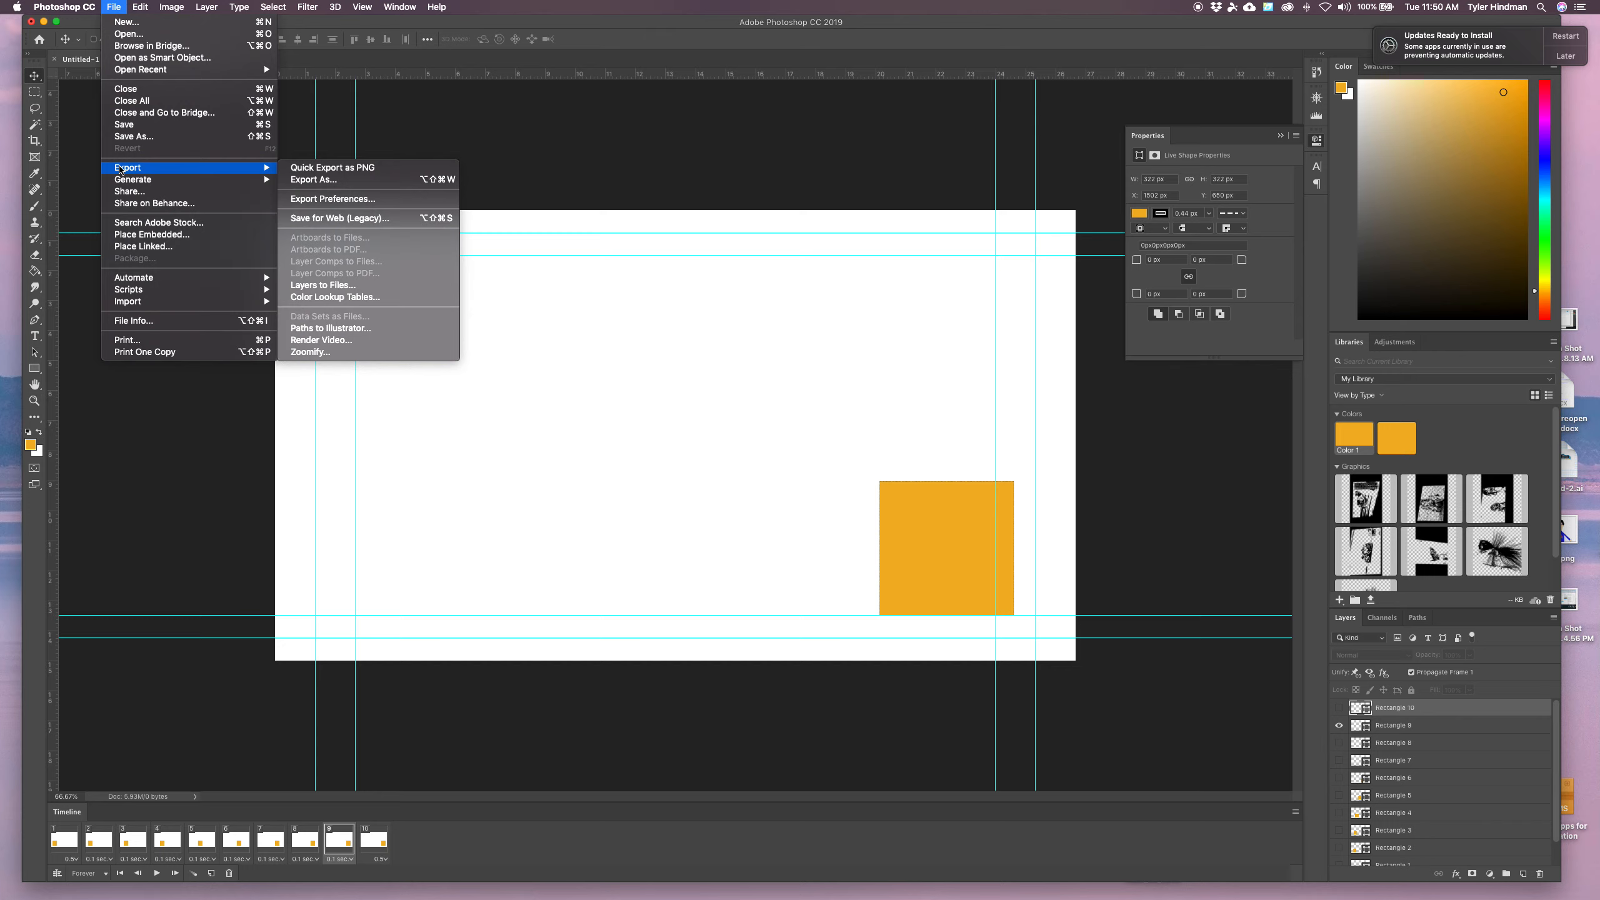
pyautogui.click(339, 220)
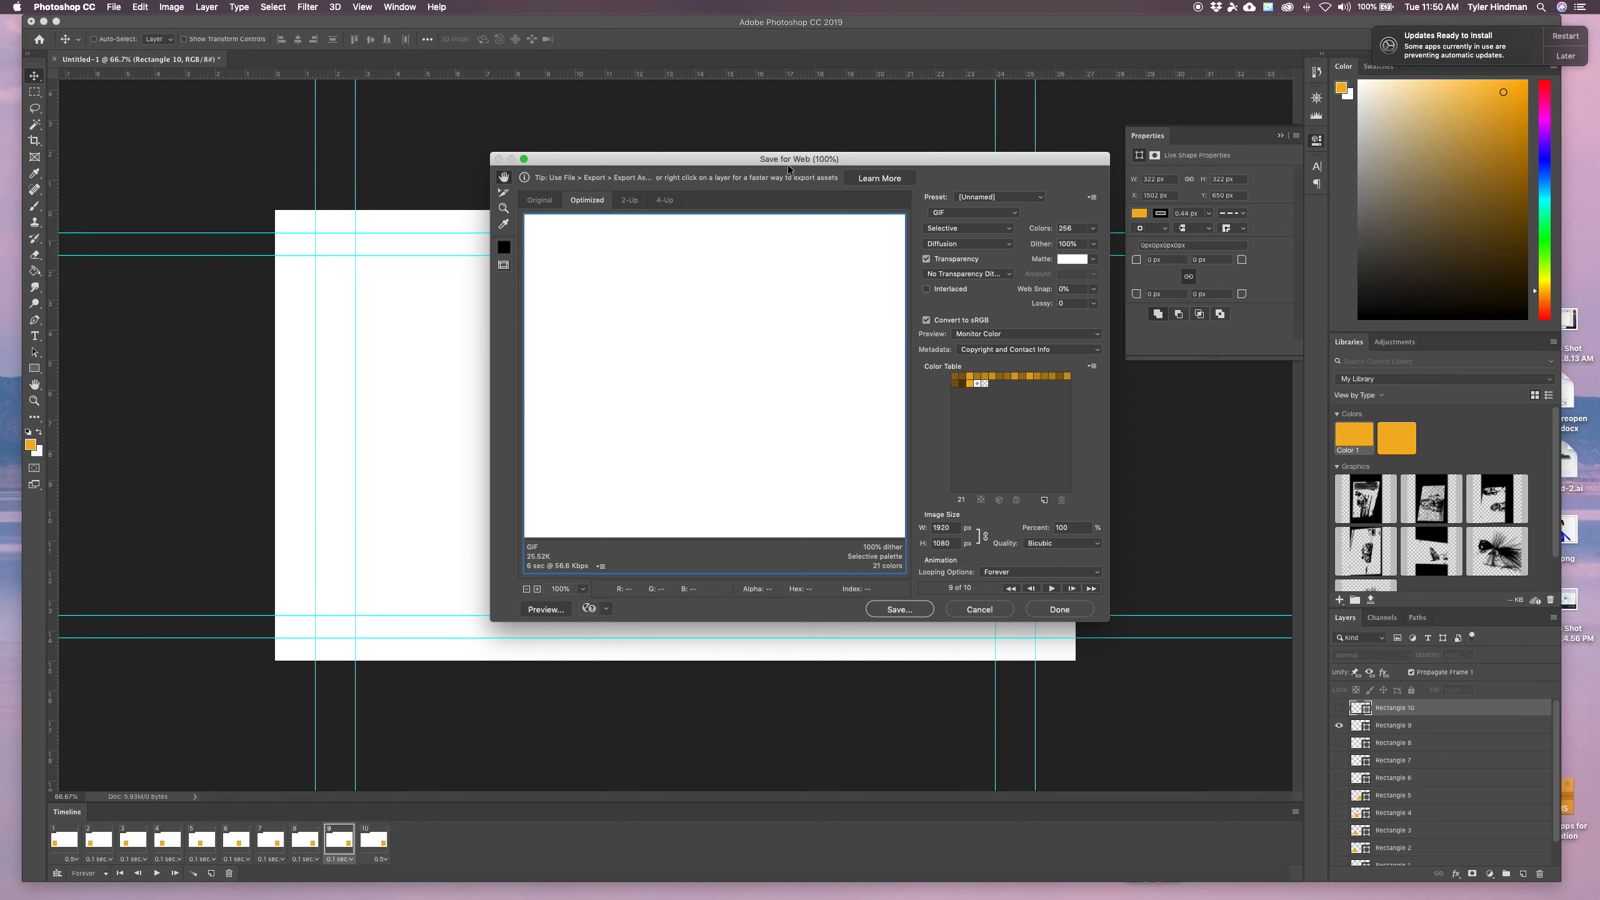
pyautogui.moveTo(851, 167); pyautogui.dragTo(743, 110)
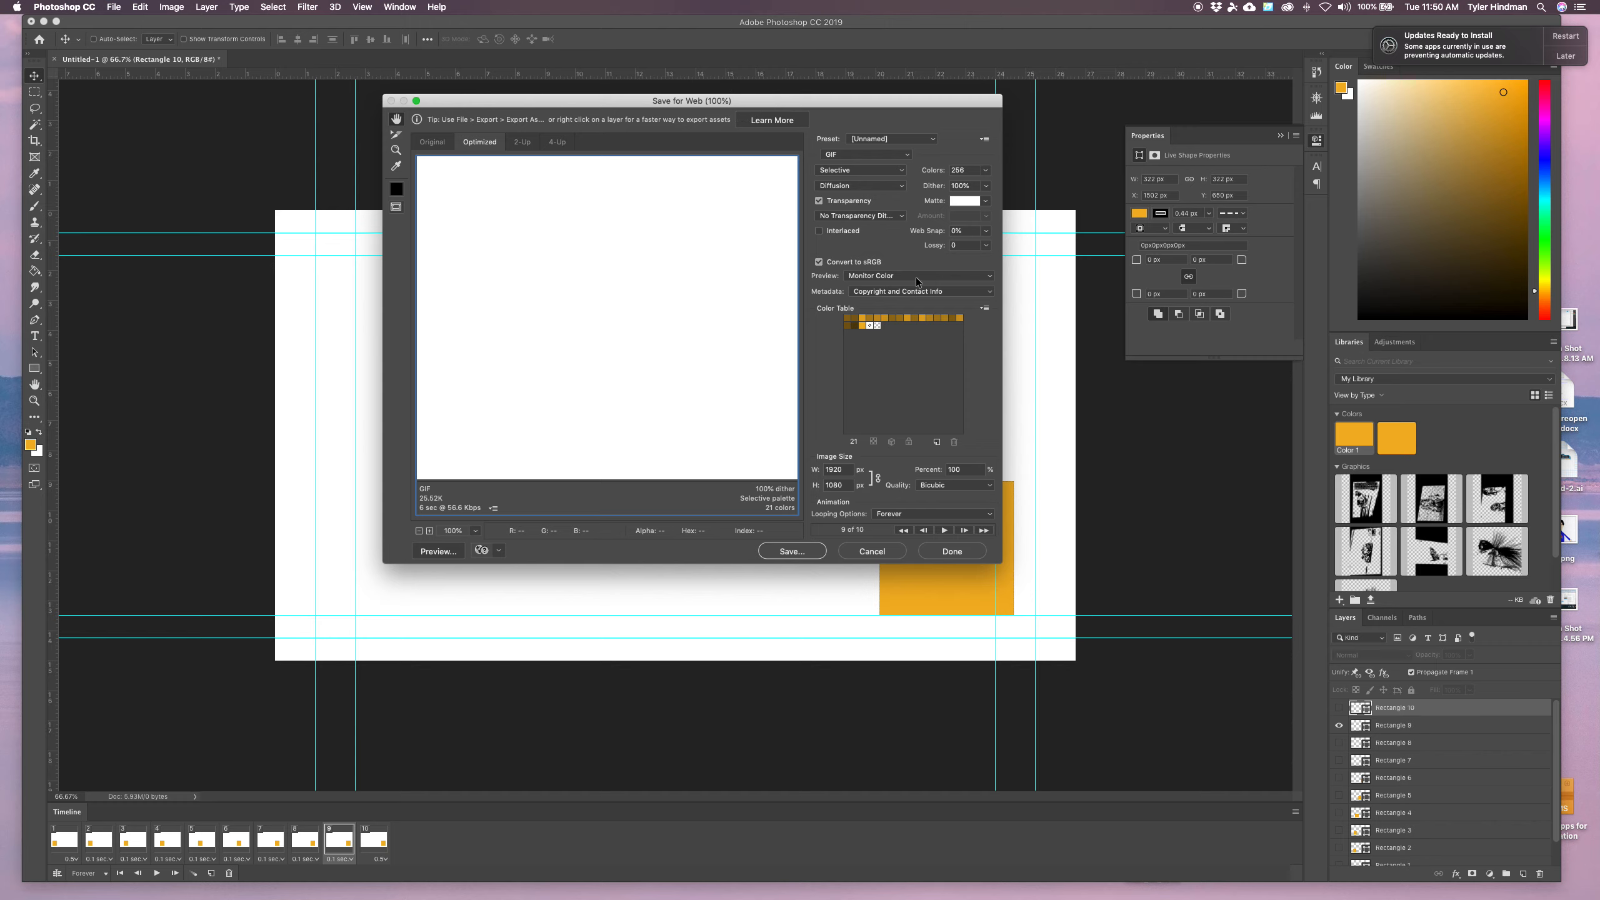
pyautogui.click(838, 157)
pyautogui.click(839, 157)
pyautogui.click(895, 514)
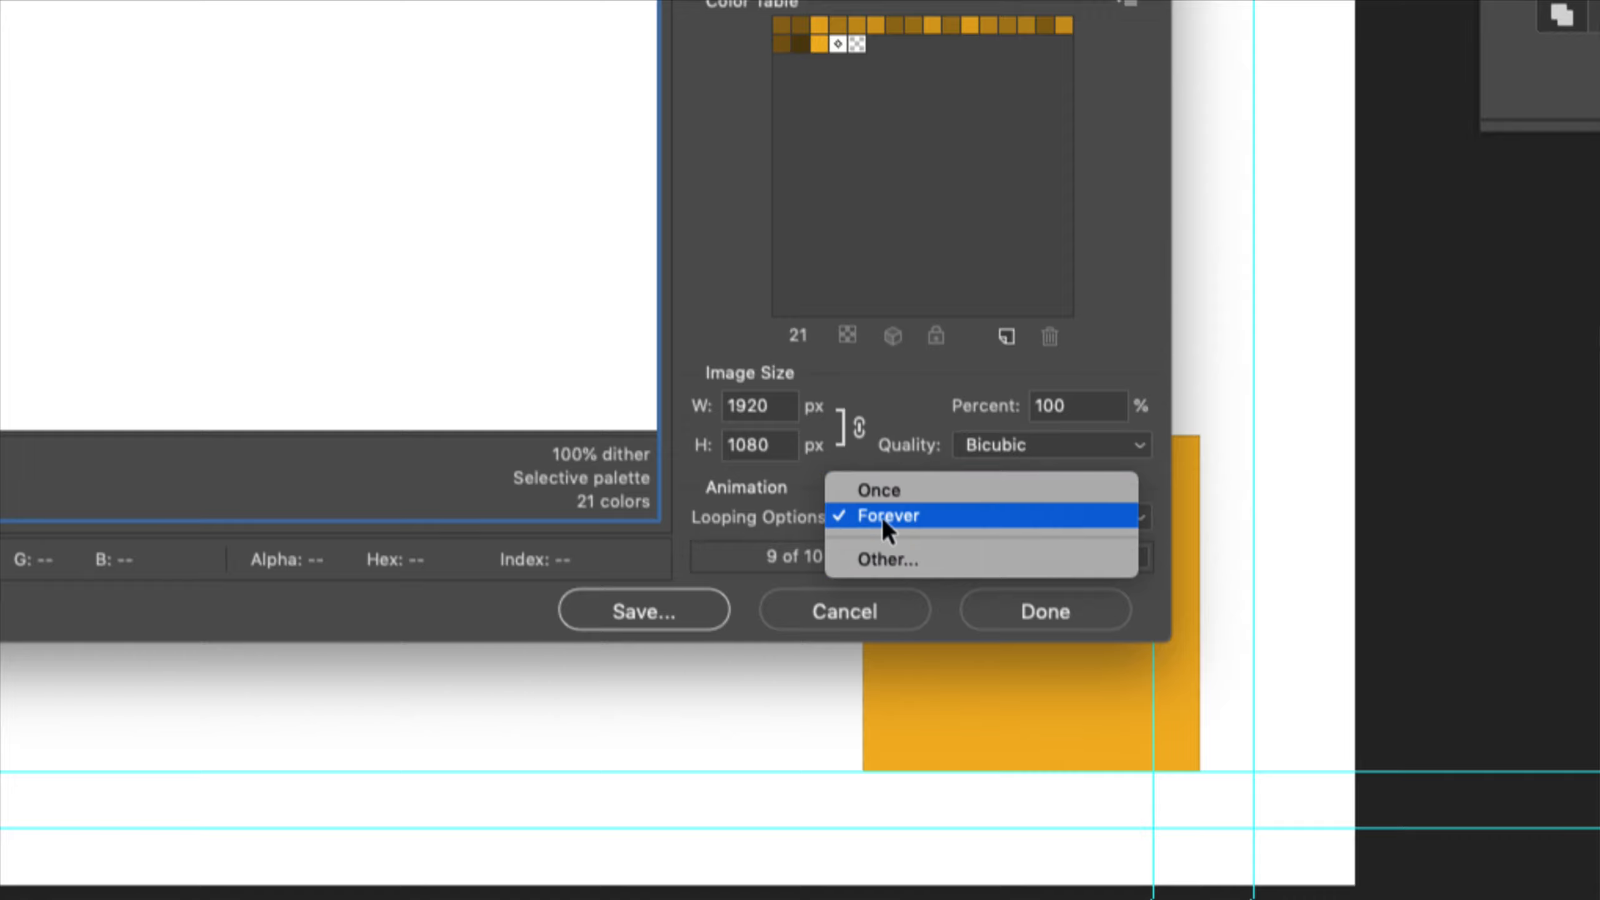
pyautogui.click(804, 485)
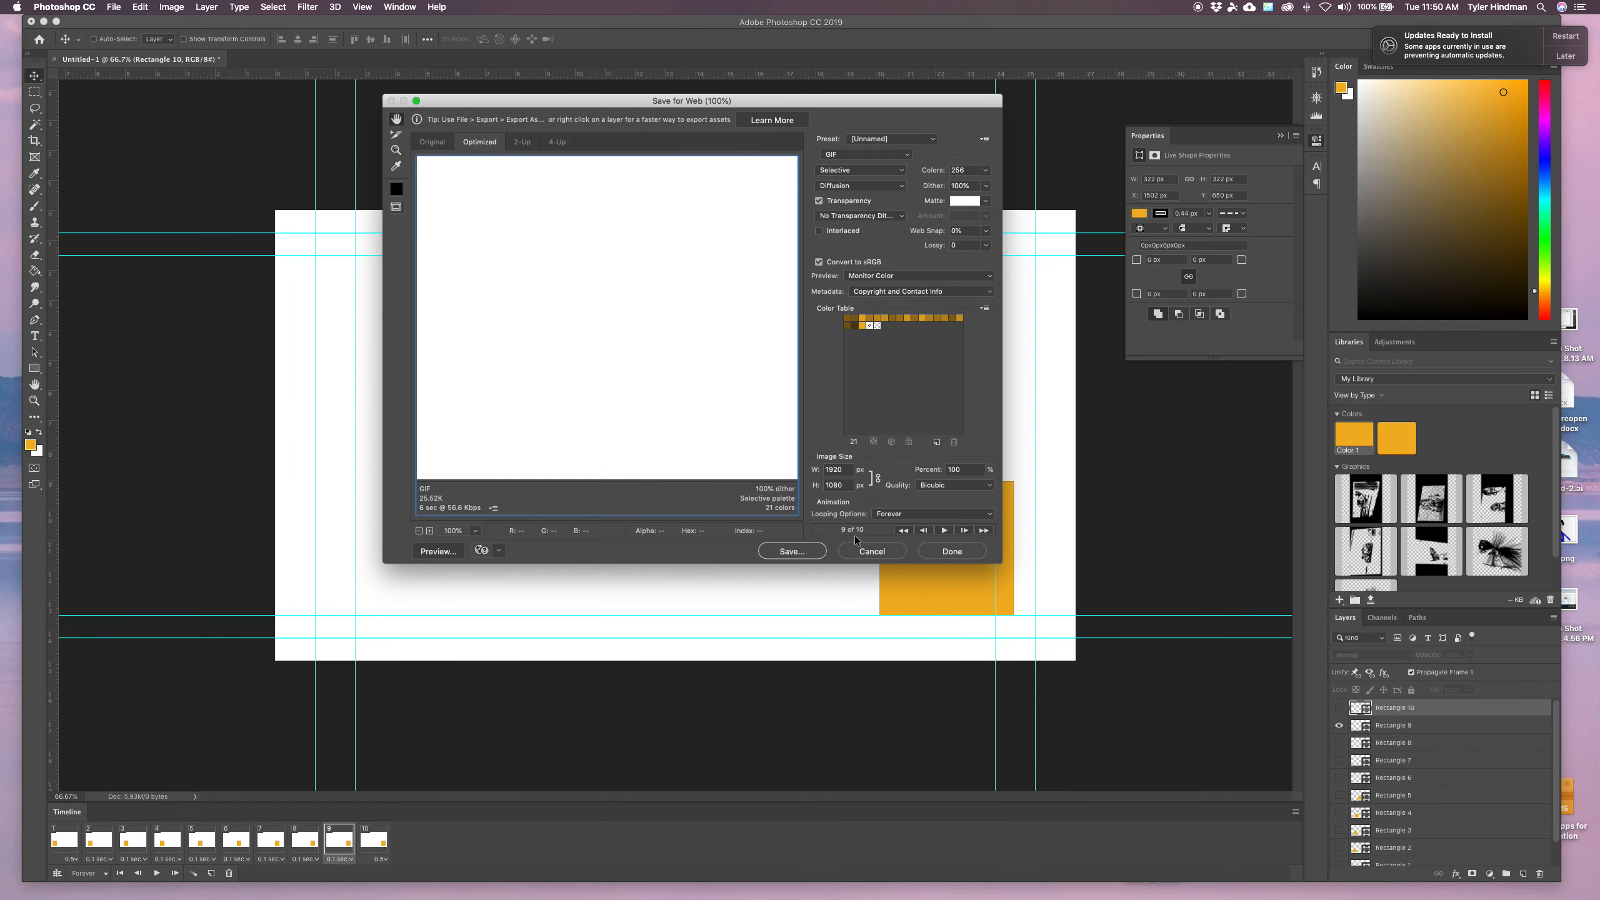
# Preview the animation inside the export dialog, zooming the preview out to see the whole frame
pyautogui.click(944, 530)
pyautogui.click(944, 530)
pyautogui.press('z')
pyautogui.click(530, 307)
pyautogui.keyDown('alt'); pyautogui.click(530, 305); pyautogui.keyUp('alt')
pyautogui.keyDown('alt'); pyautogui.click(529, 305); pyautogui.keyUp('alt')
pyautogui.keyDown('alt'); pyautogui.click(529, 305); pyautogui.keyUp('alt')
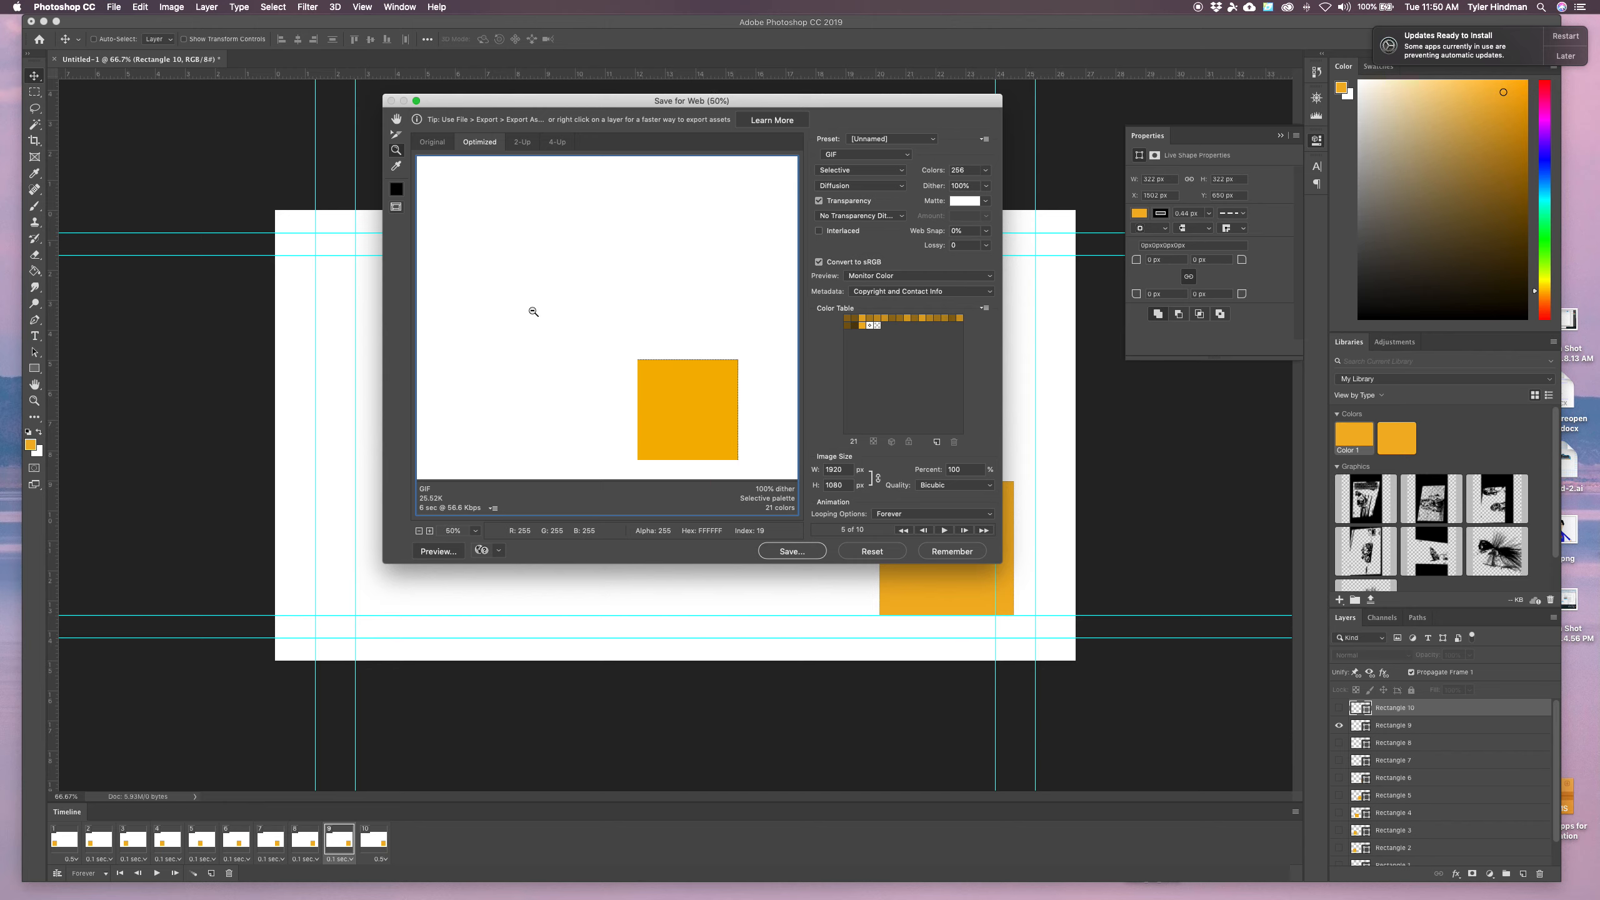
pyautogui.keyDown('alt'); pyautogui.click(529, 306); pyautogui.keyUp('alt')
pyautogui.click(943, 530)
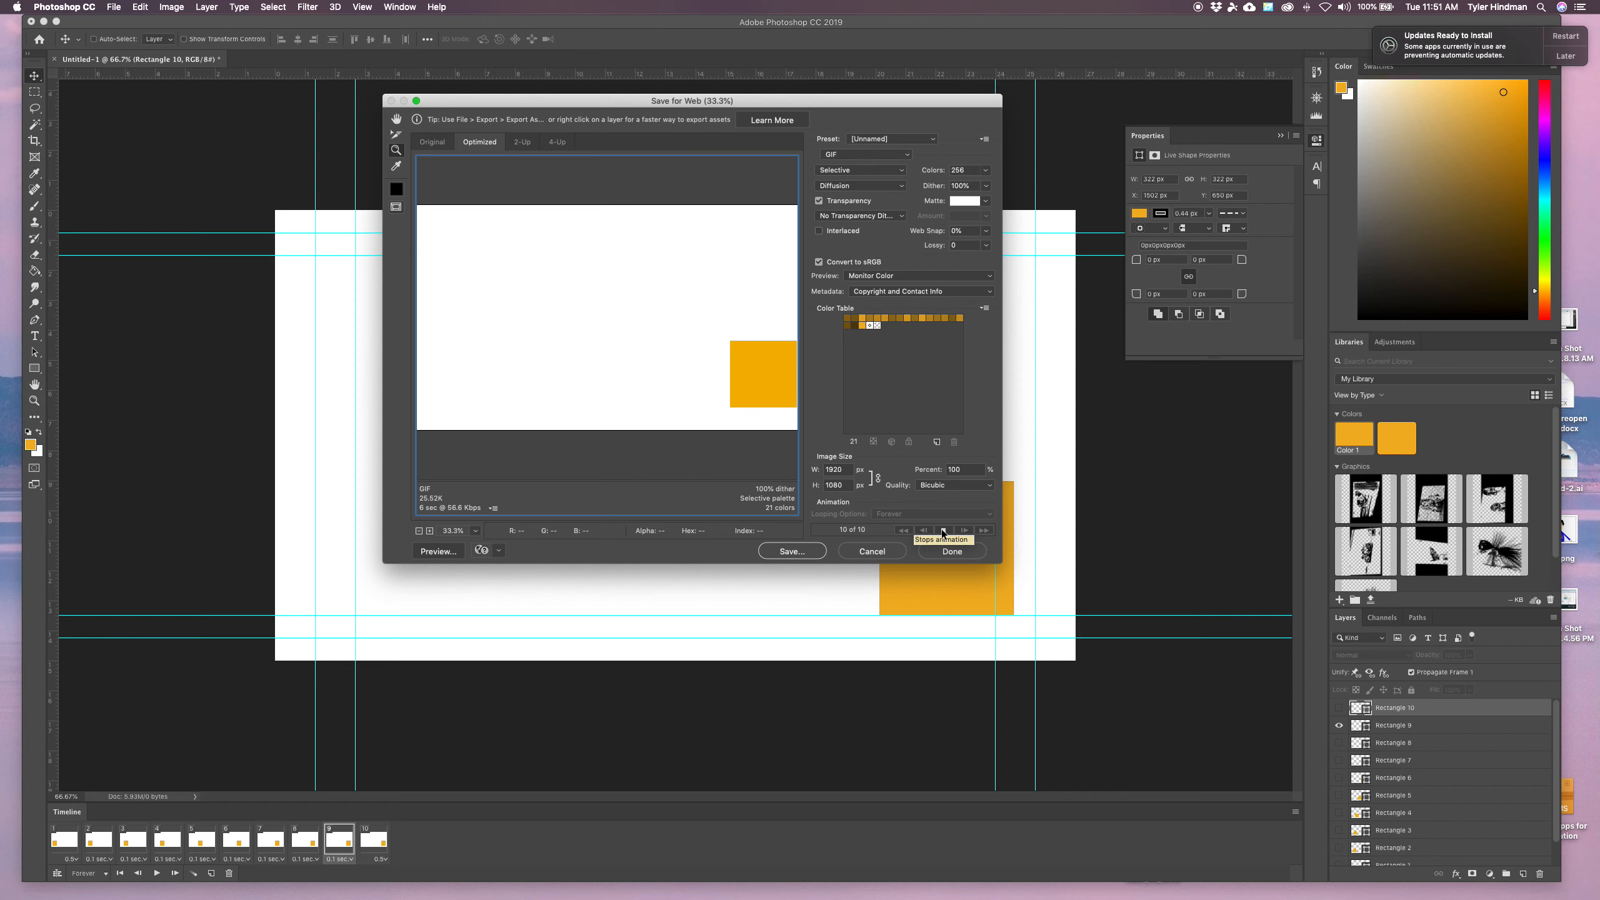
pyautogui.click(944, 530)
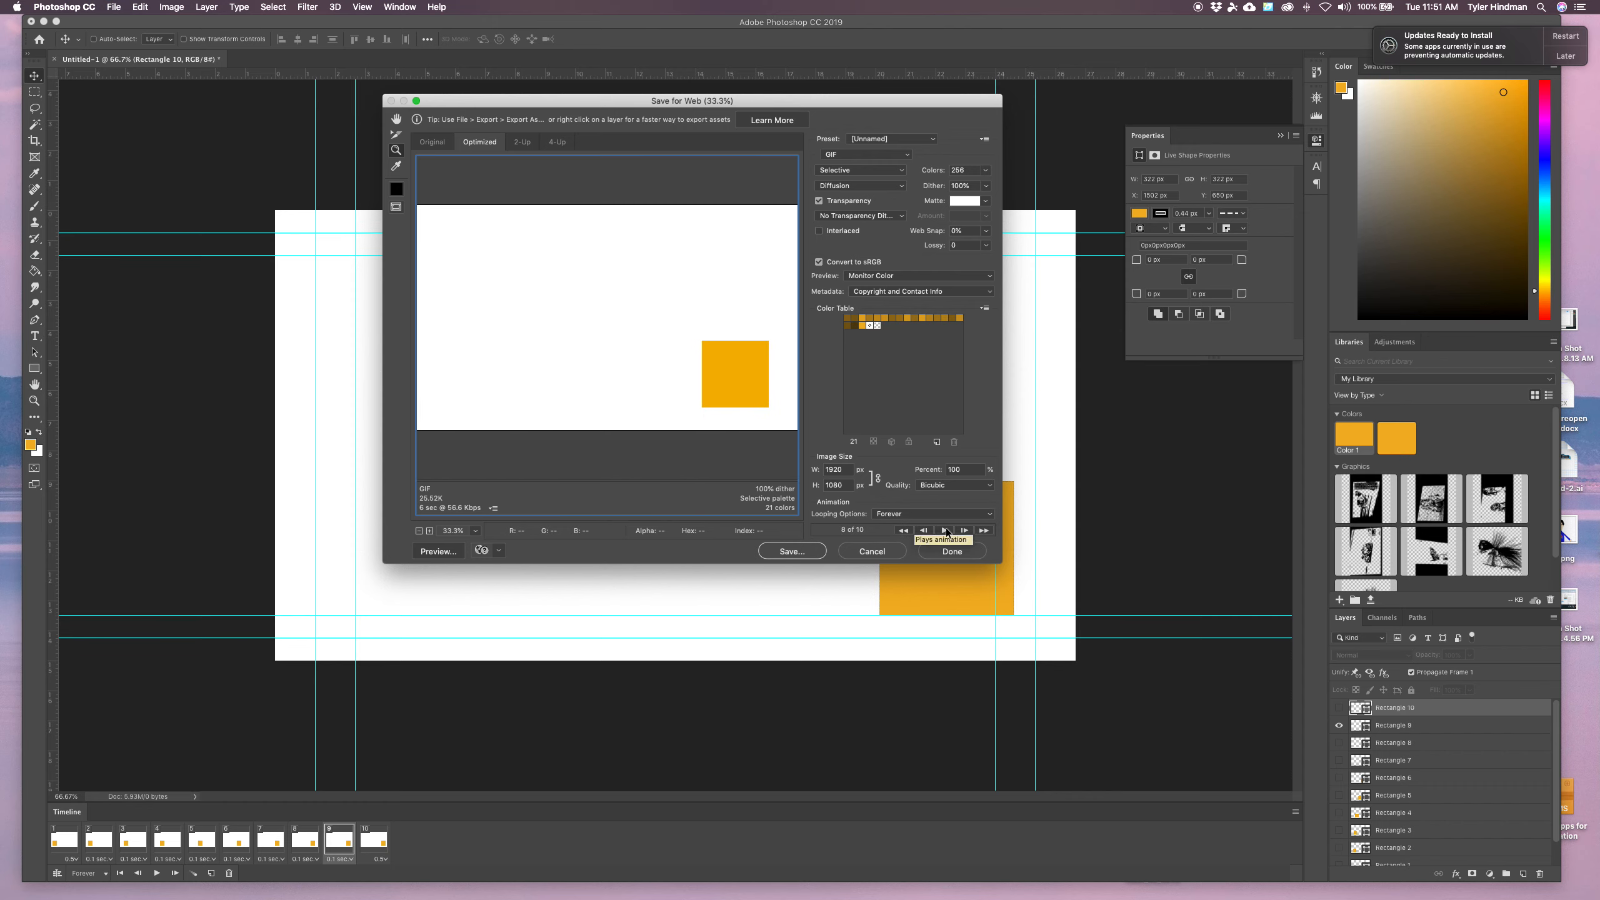
# Save the GIF to the Desktop with the name Your Name Photoshop Box
pyautogui.click(788, 550)
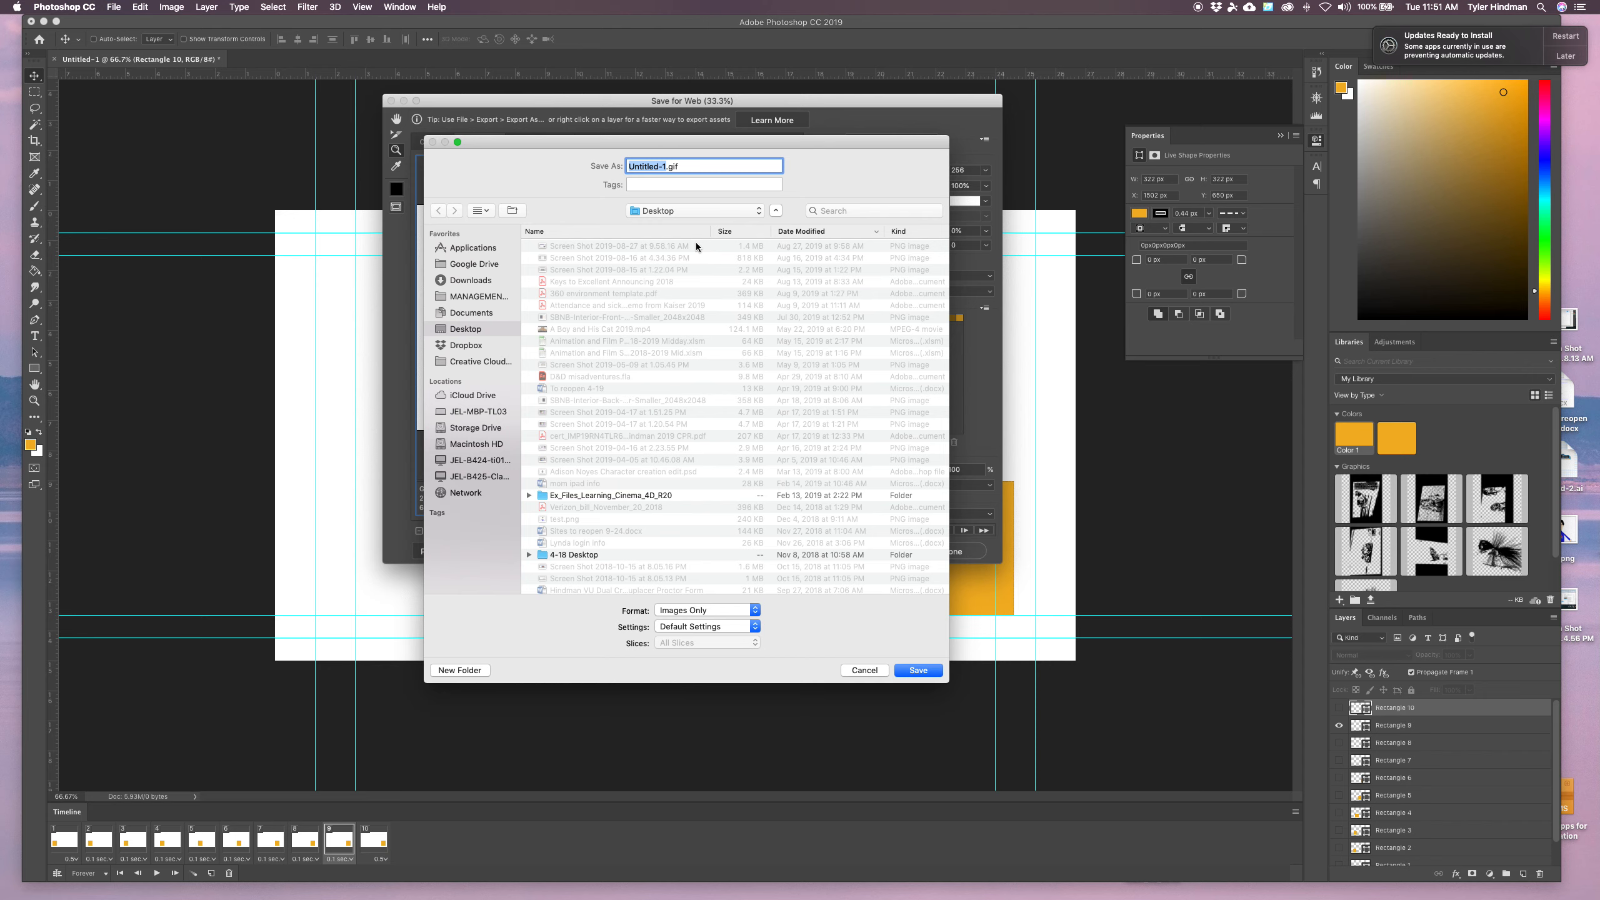
pyautogui.write('Your Name Photoshop Box')
pyautogui.click(923, 670)
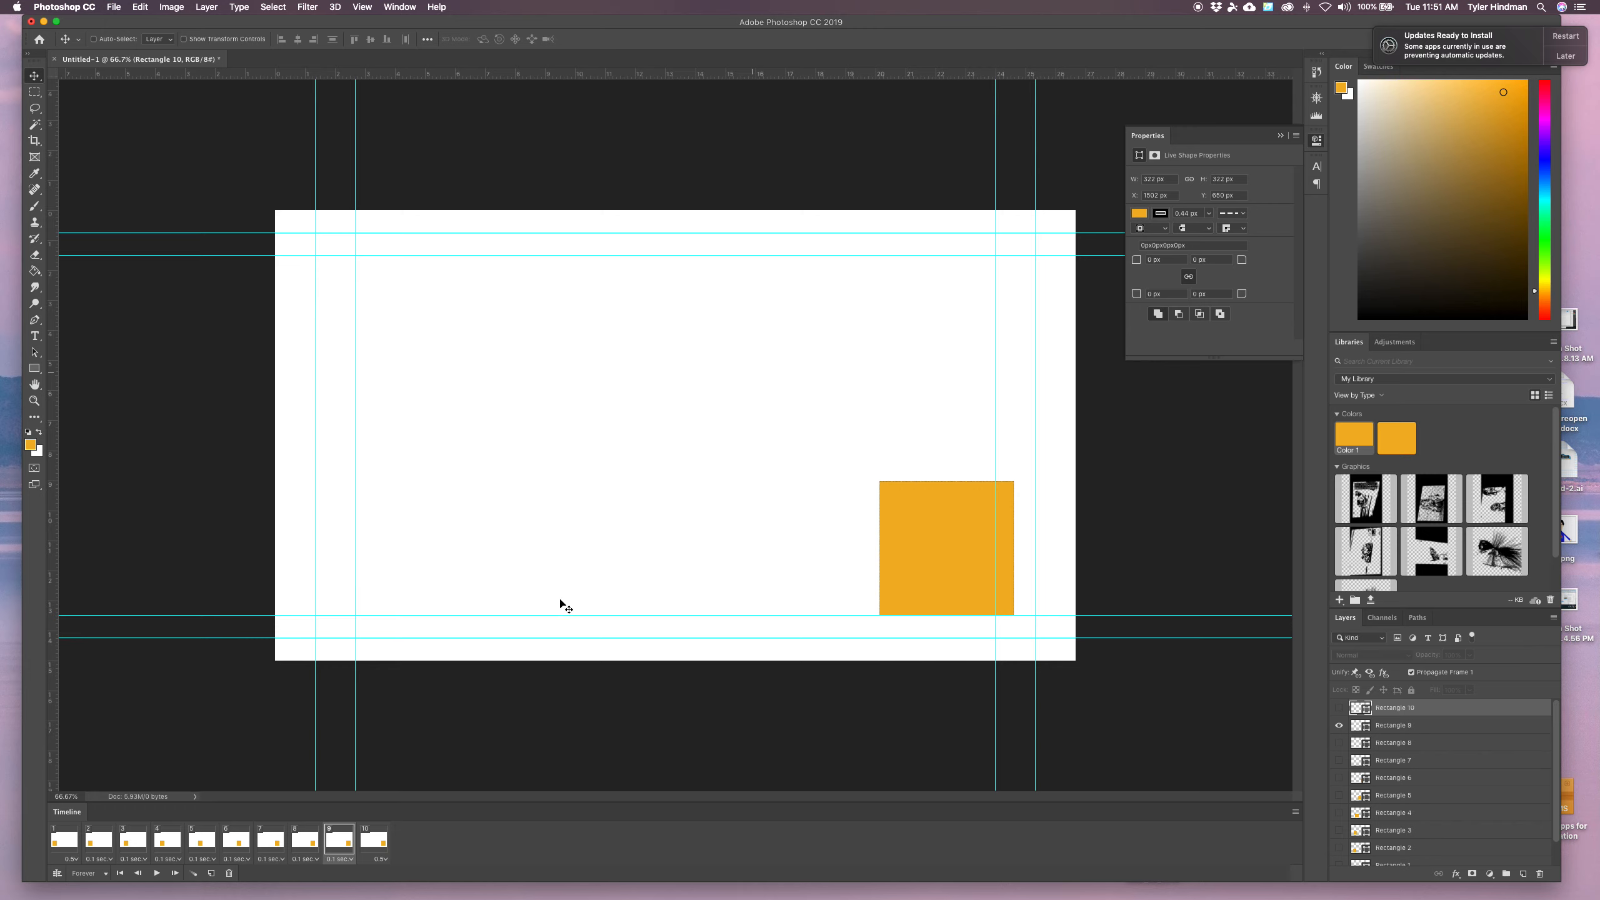
# Locate the saved GIF on the Desktop in Finder and preview it with Quick Look
pyautogui.click(204, 877)
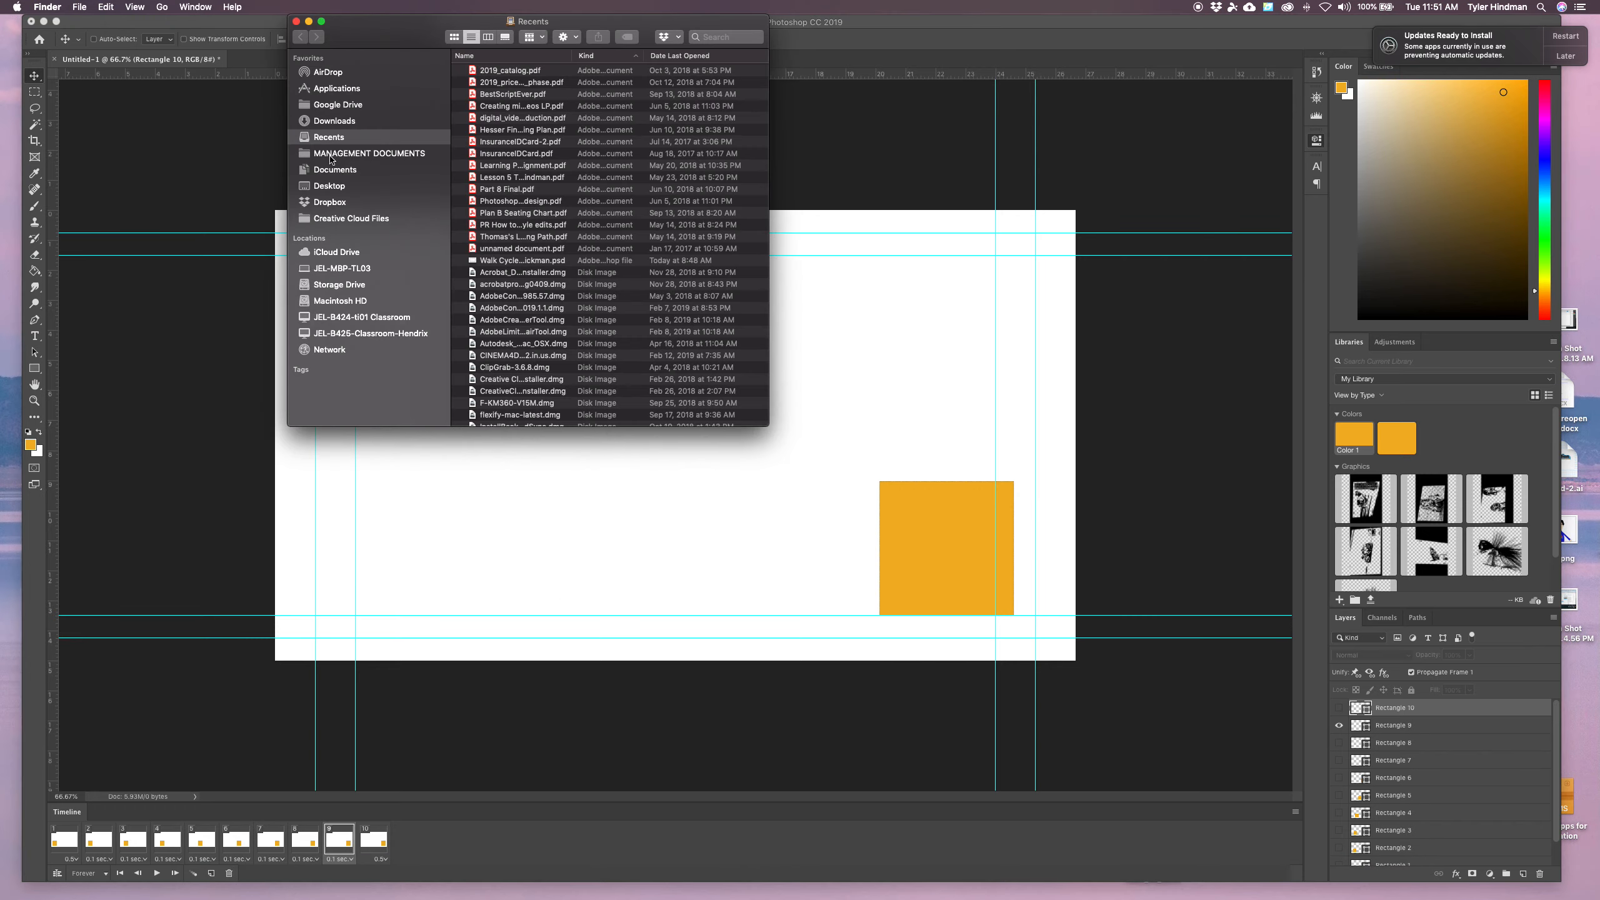
pyautogui.click(332, 186)
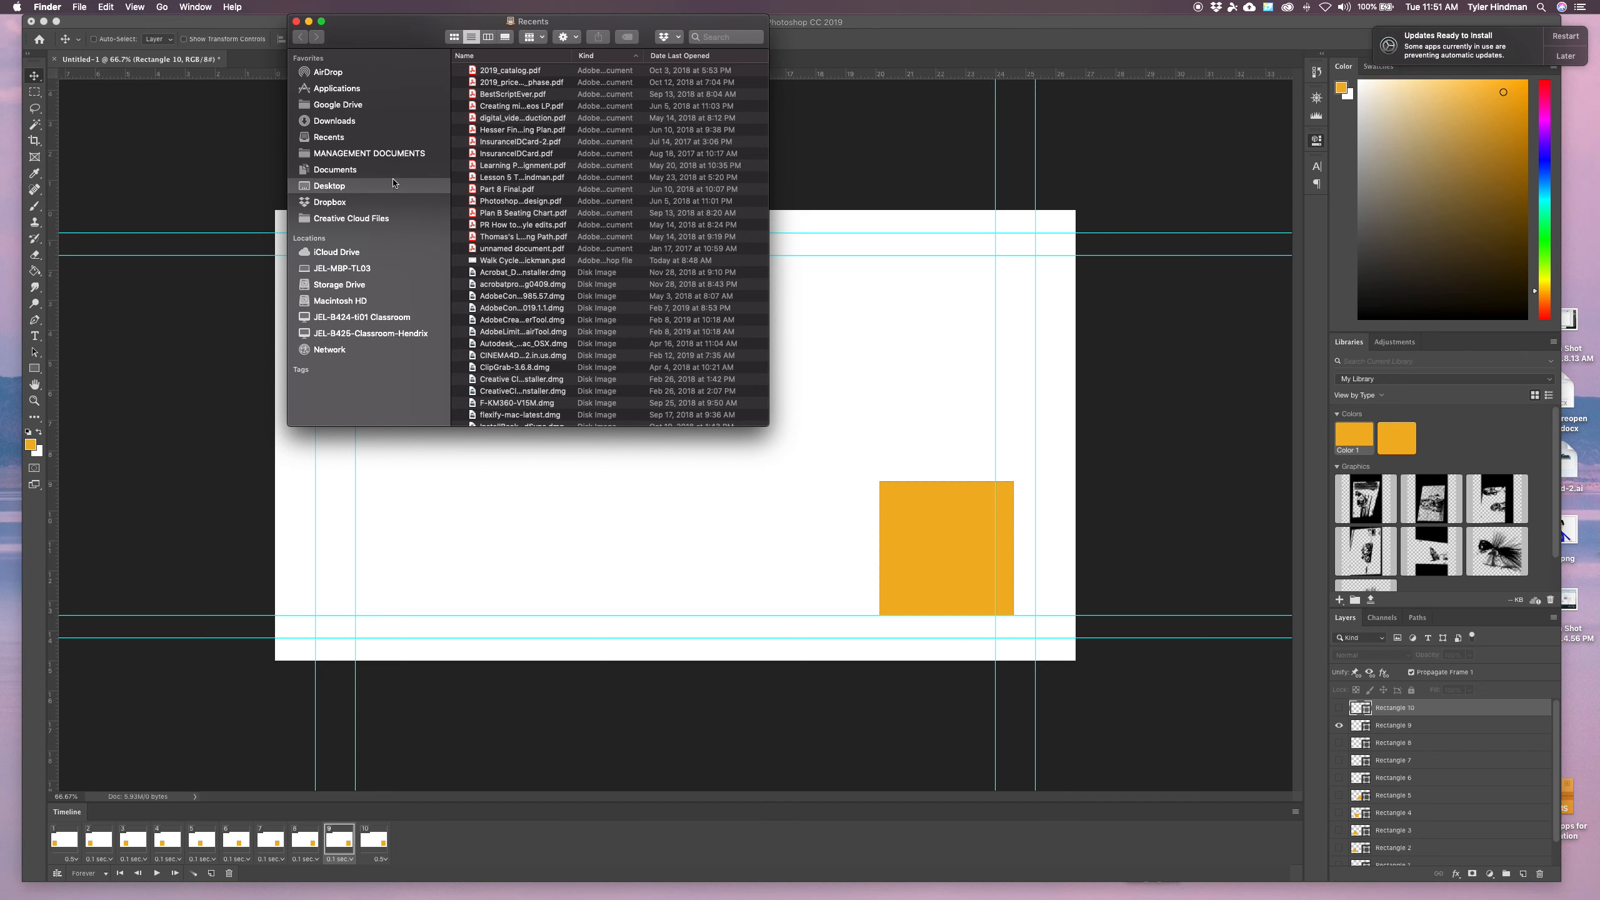
pyautogui.click(536, 71)
pyautogui.press('space')
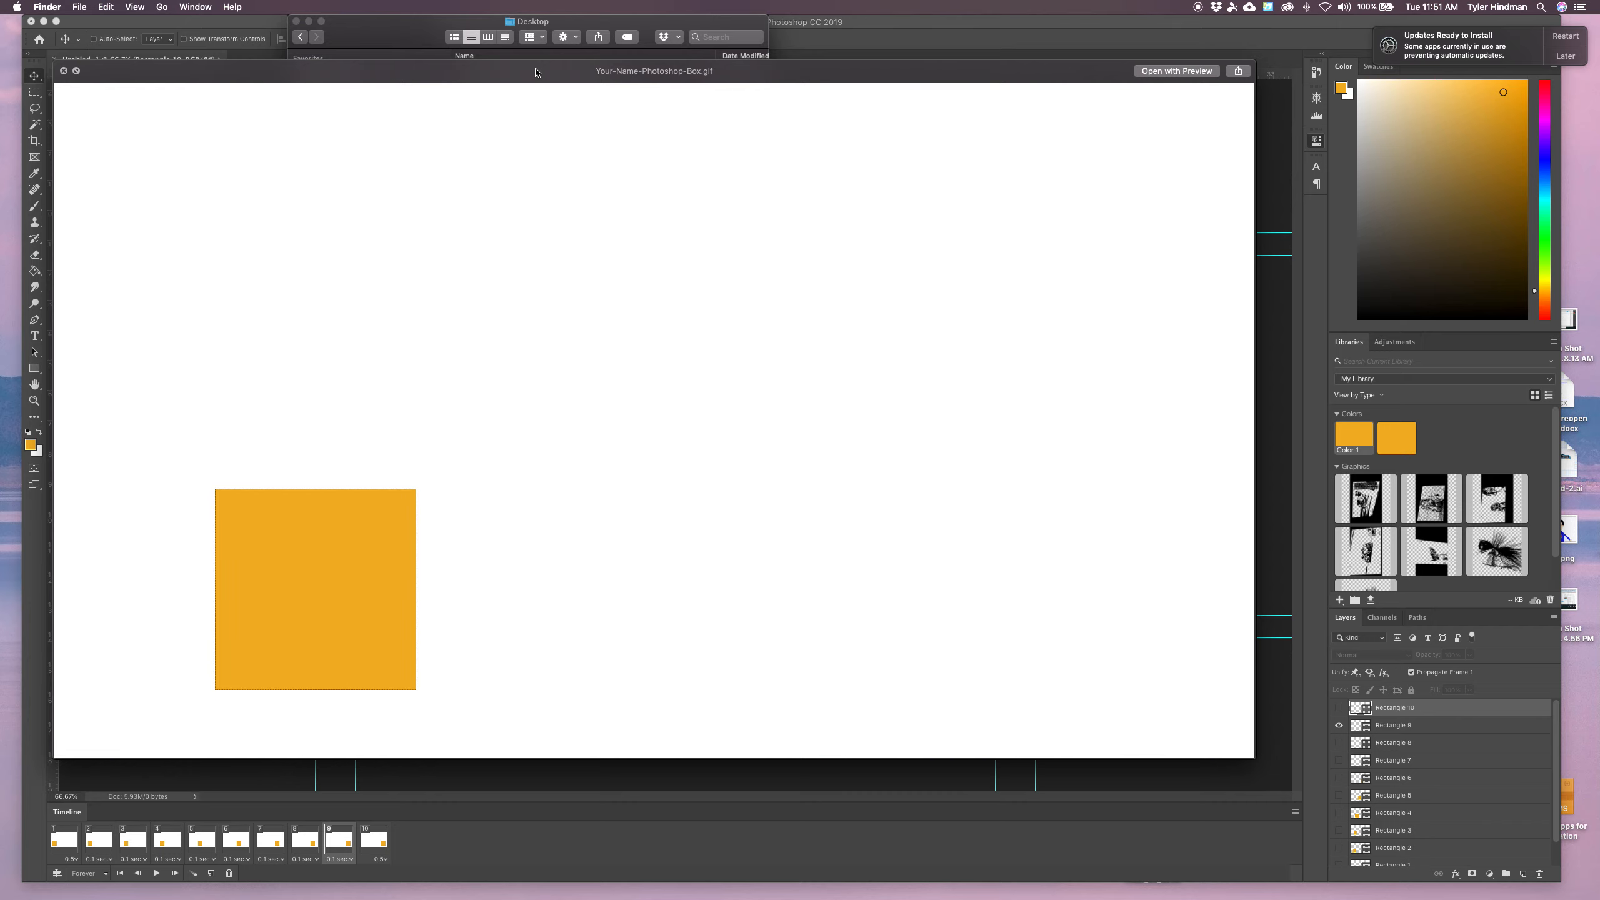
pyautogui.press('space')
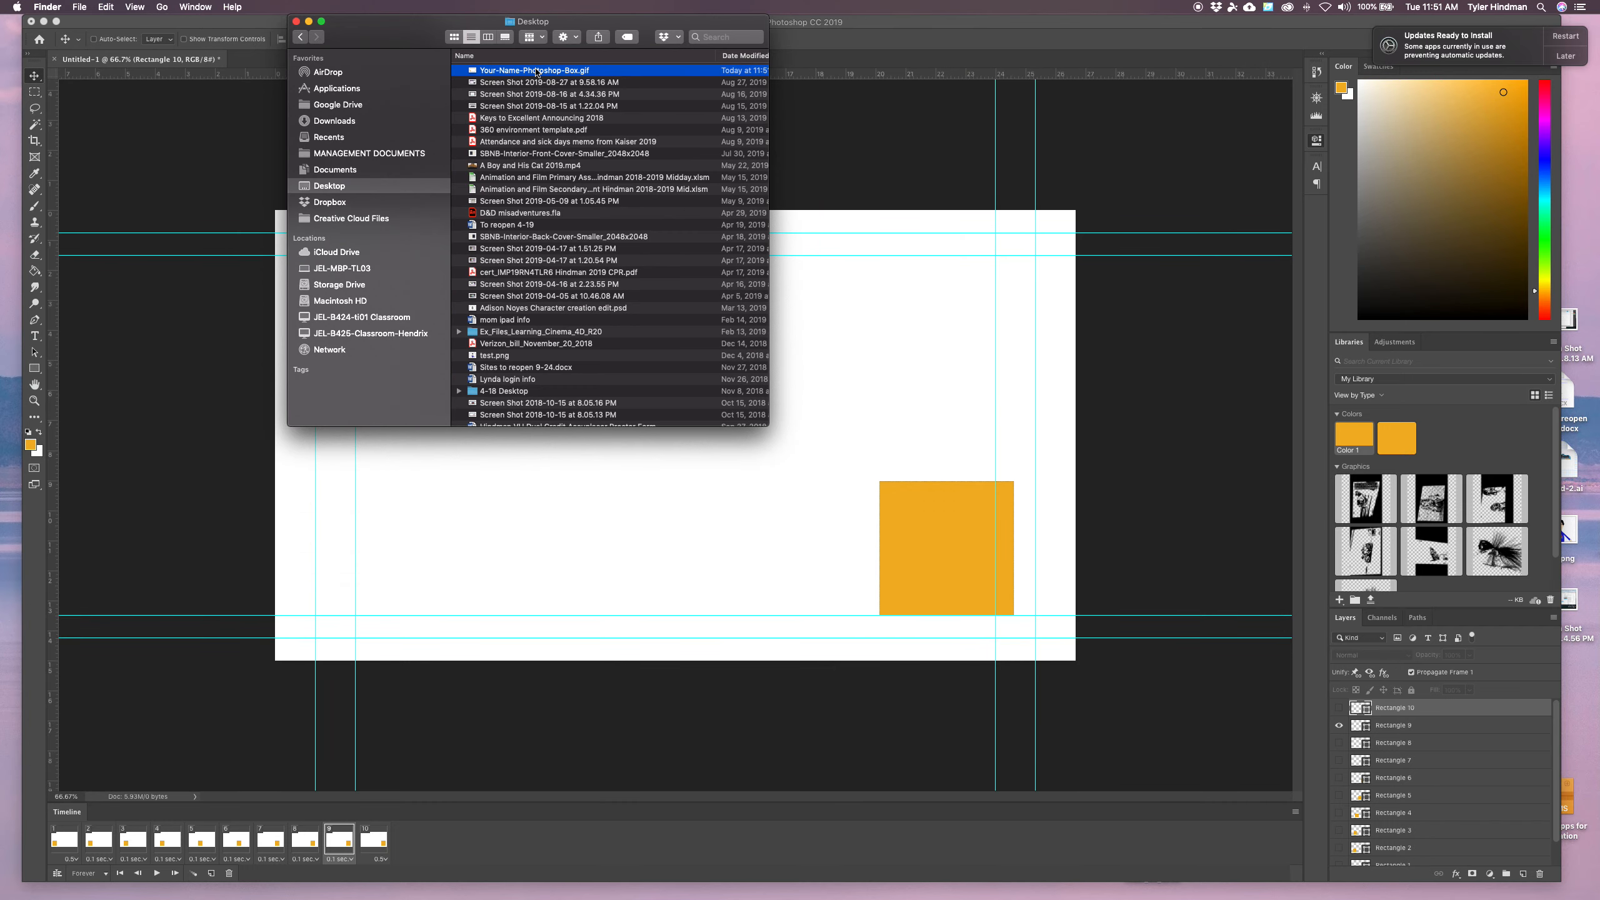
pyautogui.click(540, 444)
# Open Render Video for the animation and set its format to QuickTime
pyautogui.click(113, 6)
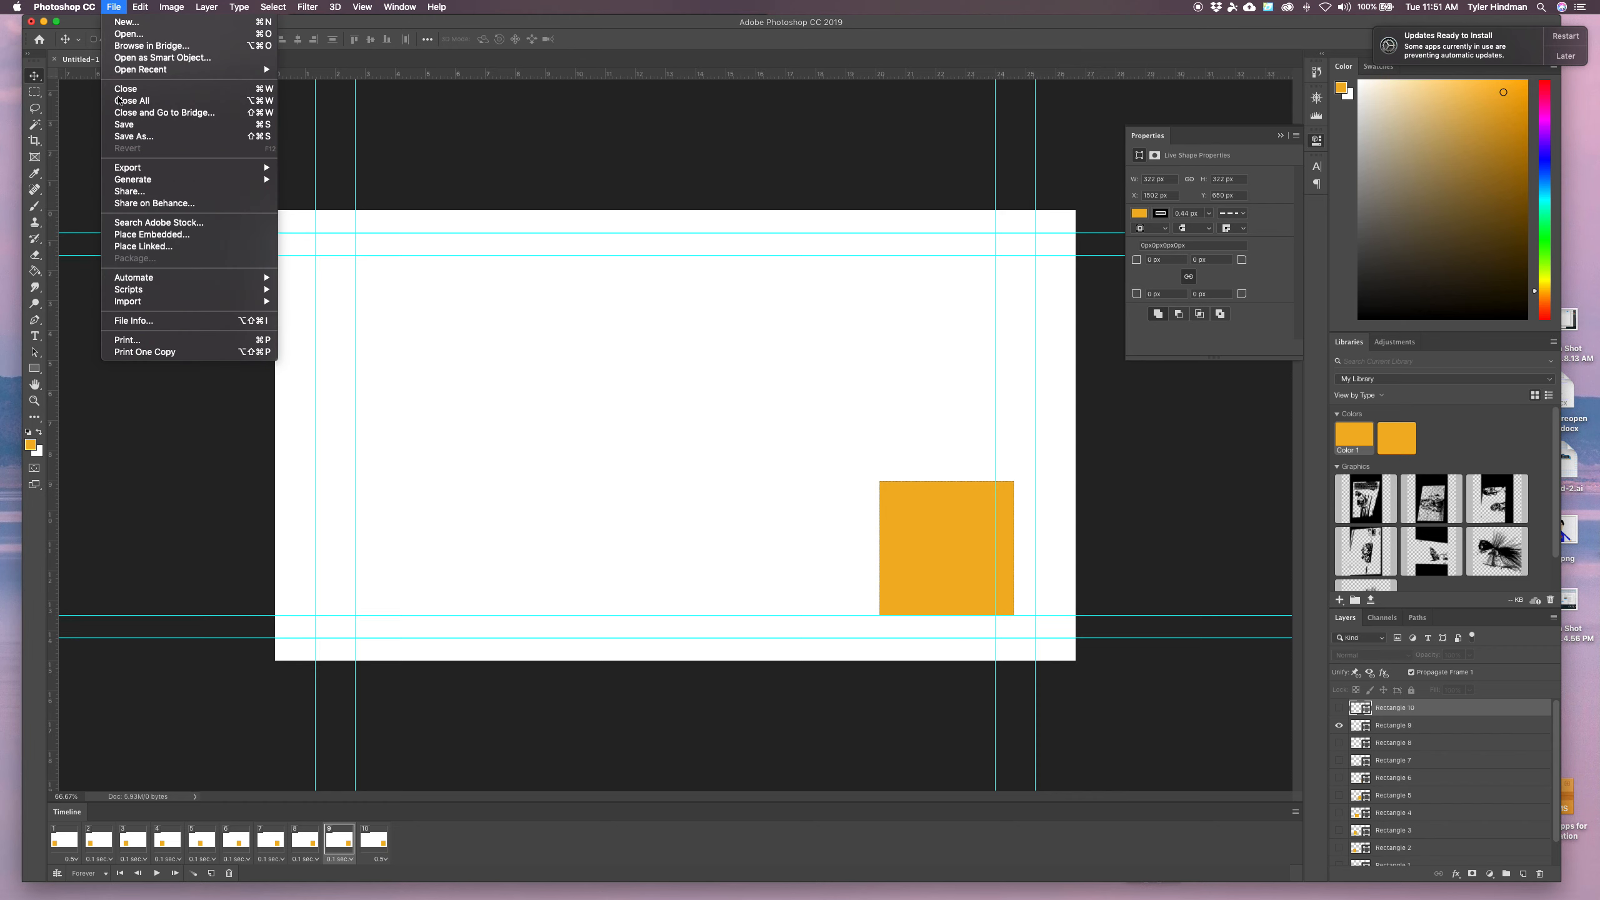
pyautogui.moveTo(129, 169)
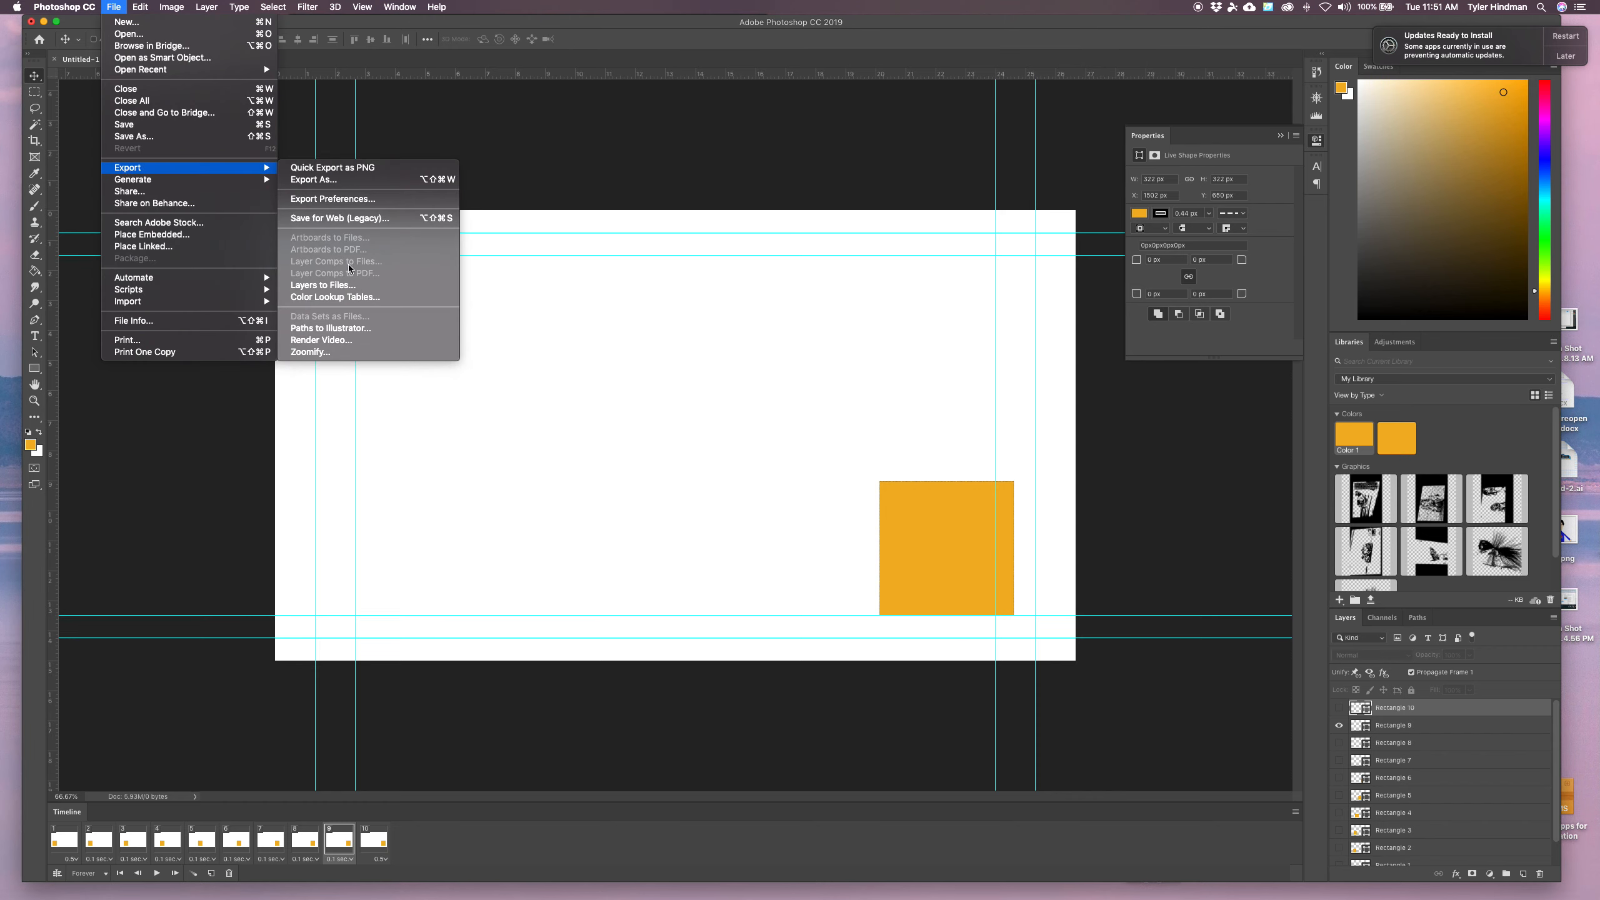
pyautogui.click(344, 341)
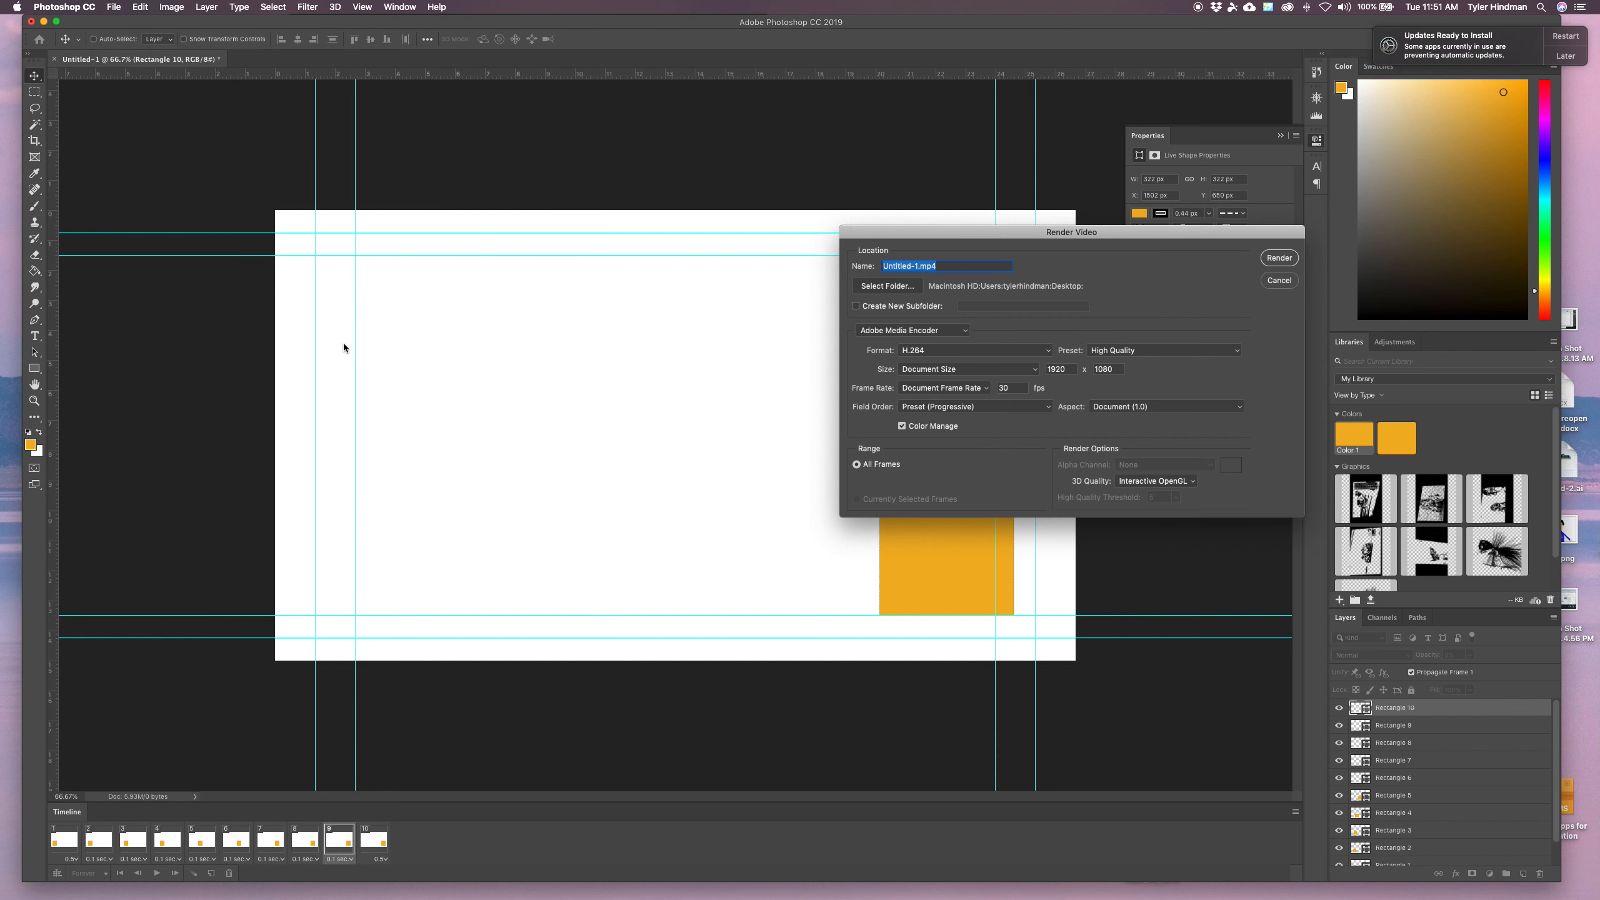
pyautogui.moveTo(1077, 239); pyautogui.dragTo(753, 198)
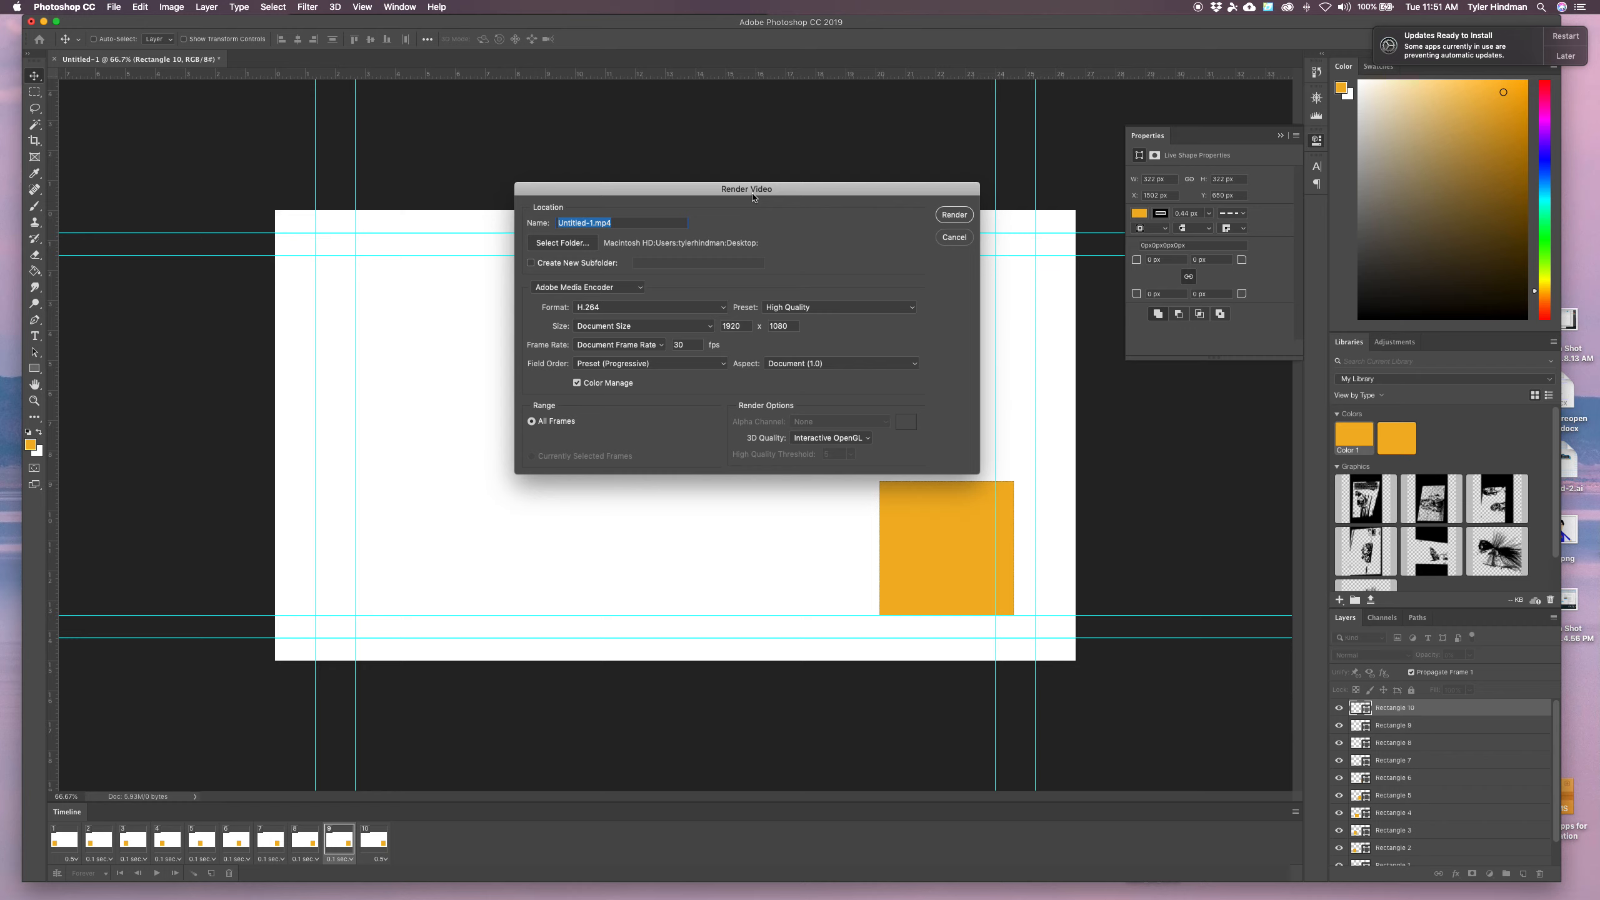
pyautogui.click(661, 307)
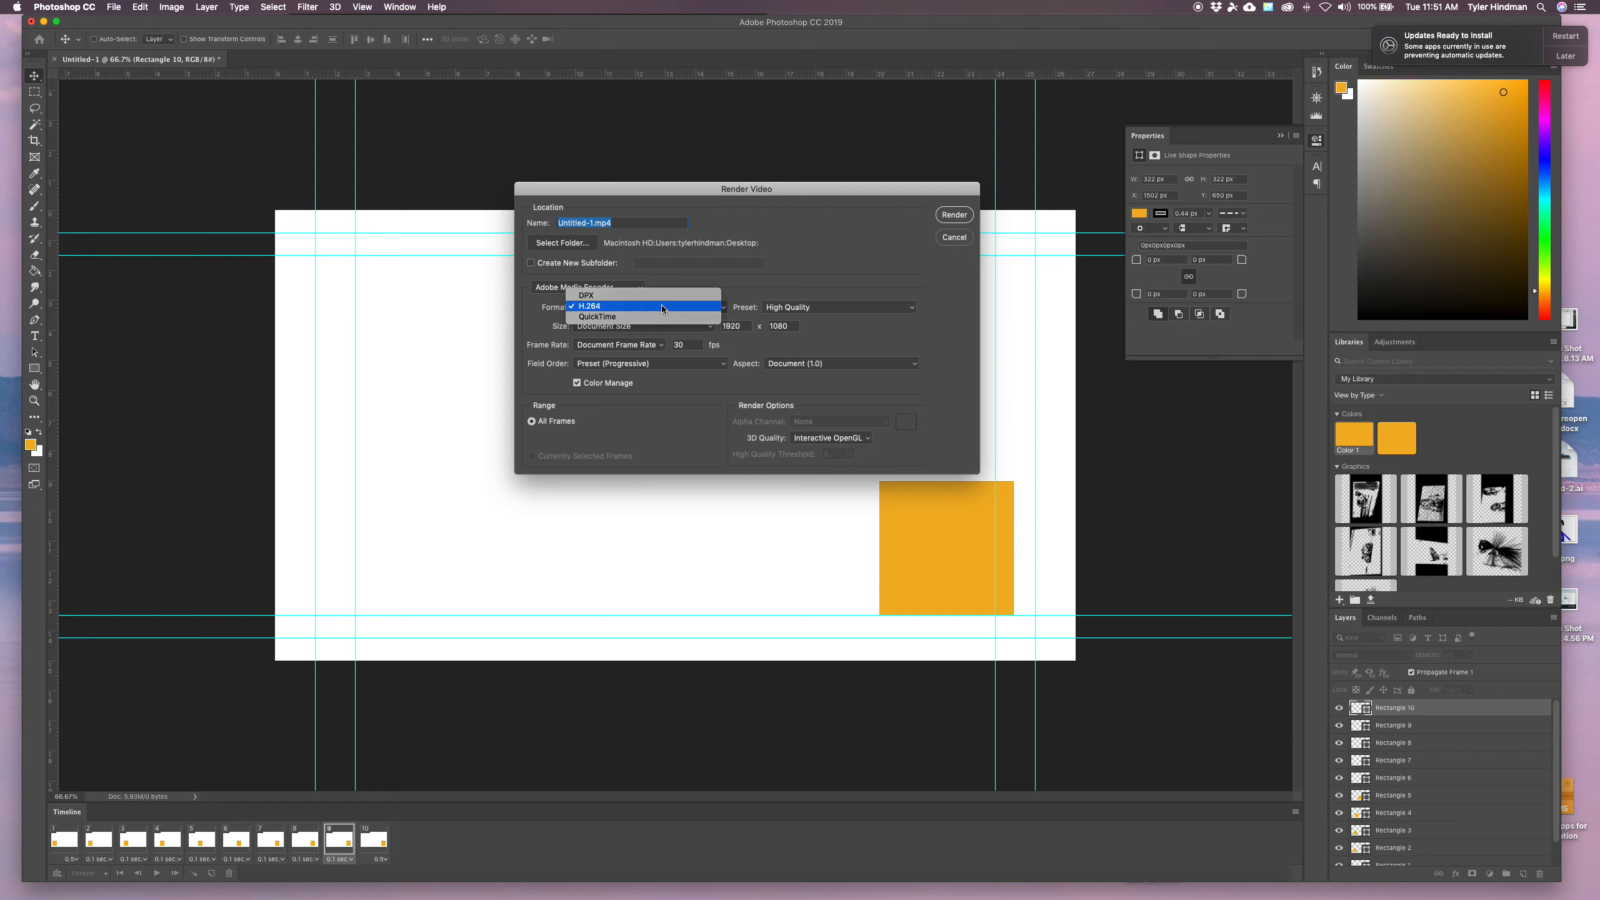
pyautogui.click(603, 317)
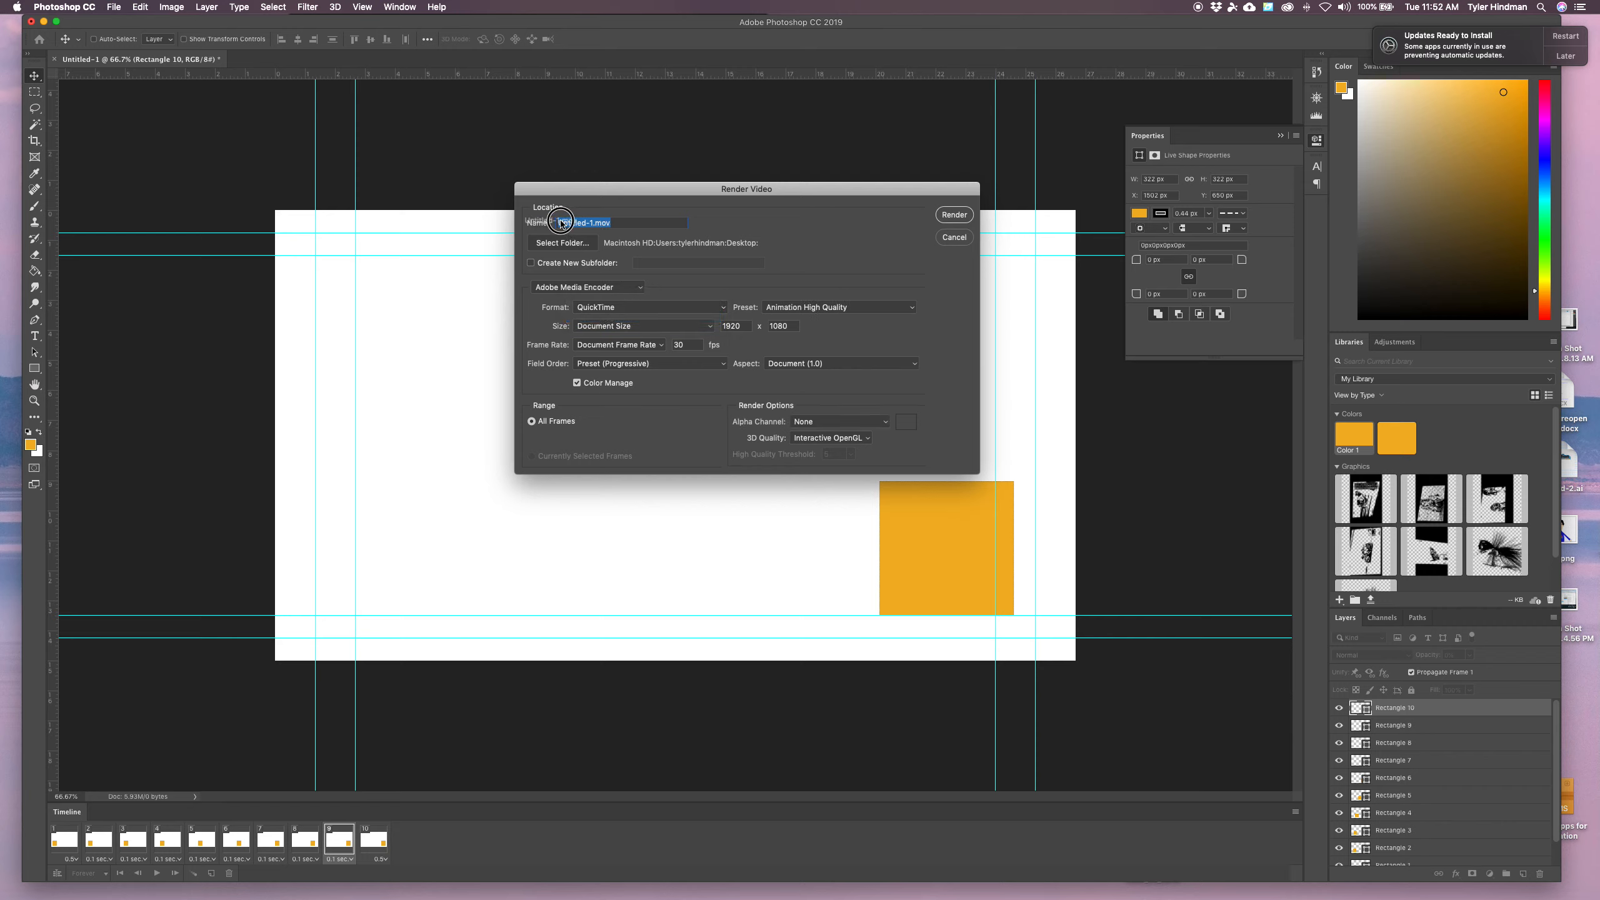
# Name the video file Your Name Photoshop Box.mov
pyautogui.moveTo(593, 222); pyautogui.dragTo(545, 223)
pyautogui.write('Your Name Bo')
pyautogui.press('BackSpace')
pyautogui.write('Photoshop Box')
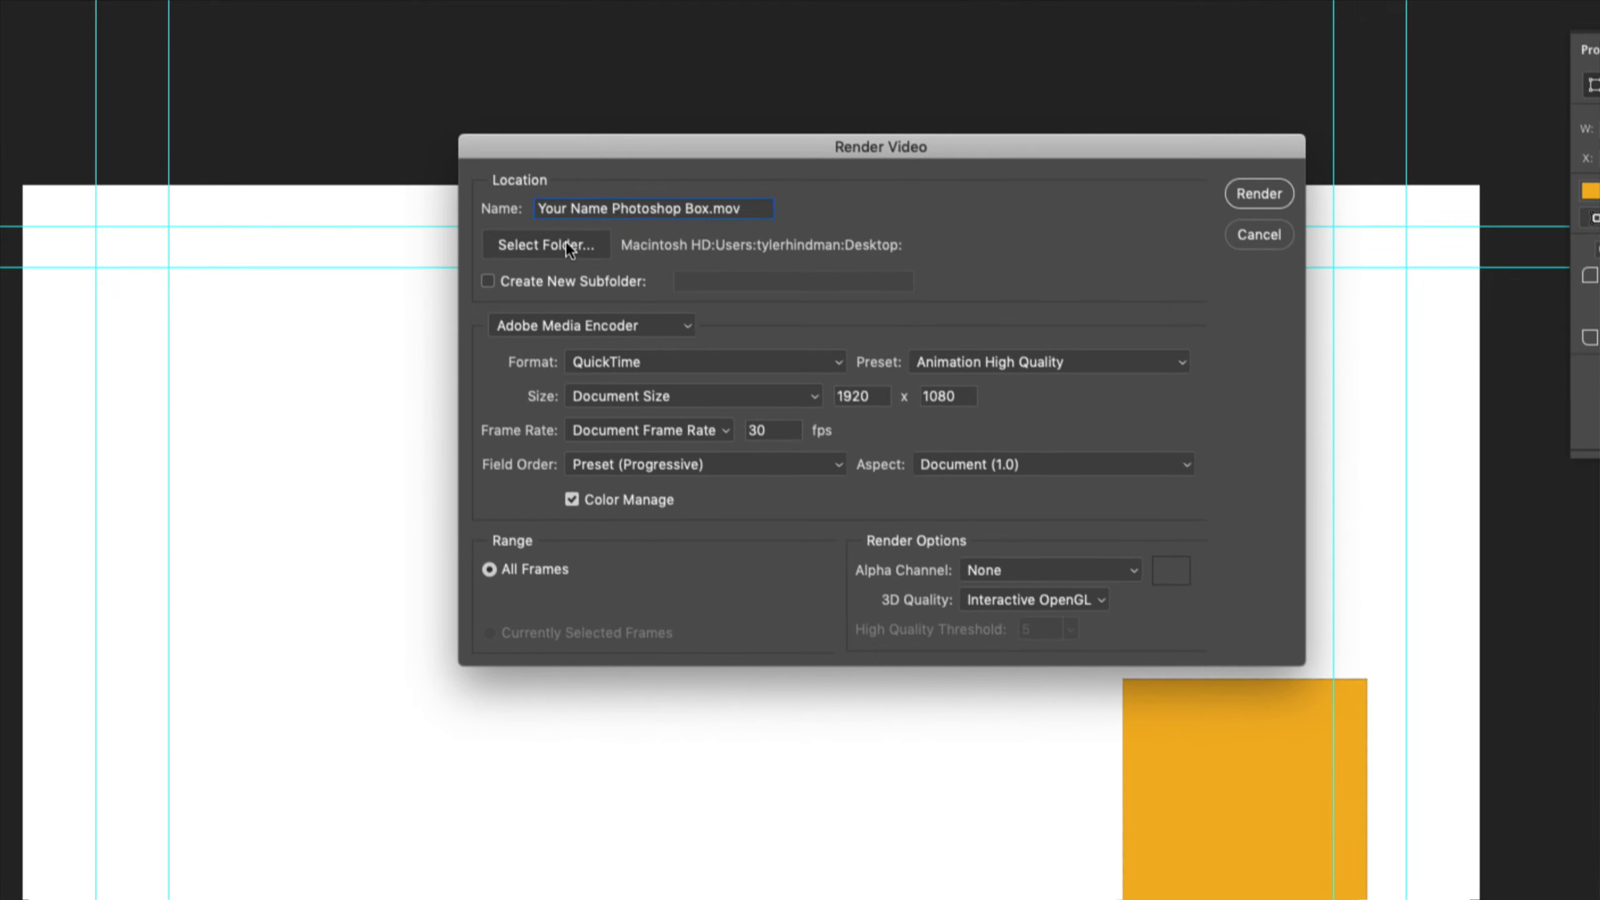
# Choose the Desktop as the output folder and render the video
pyautogui.click(585, 248)
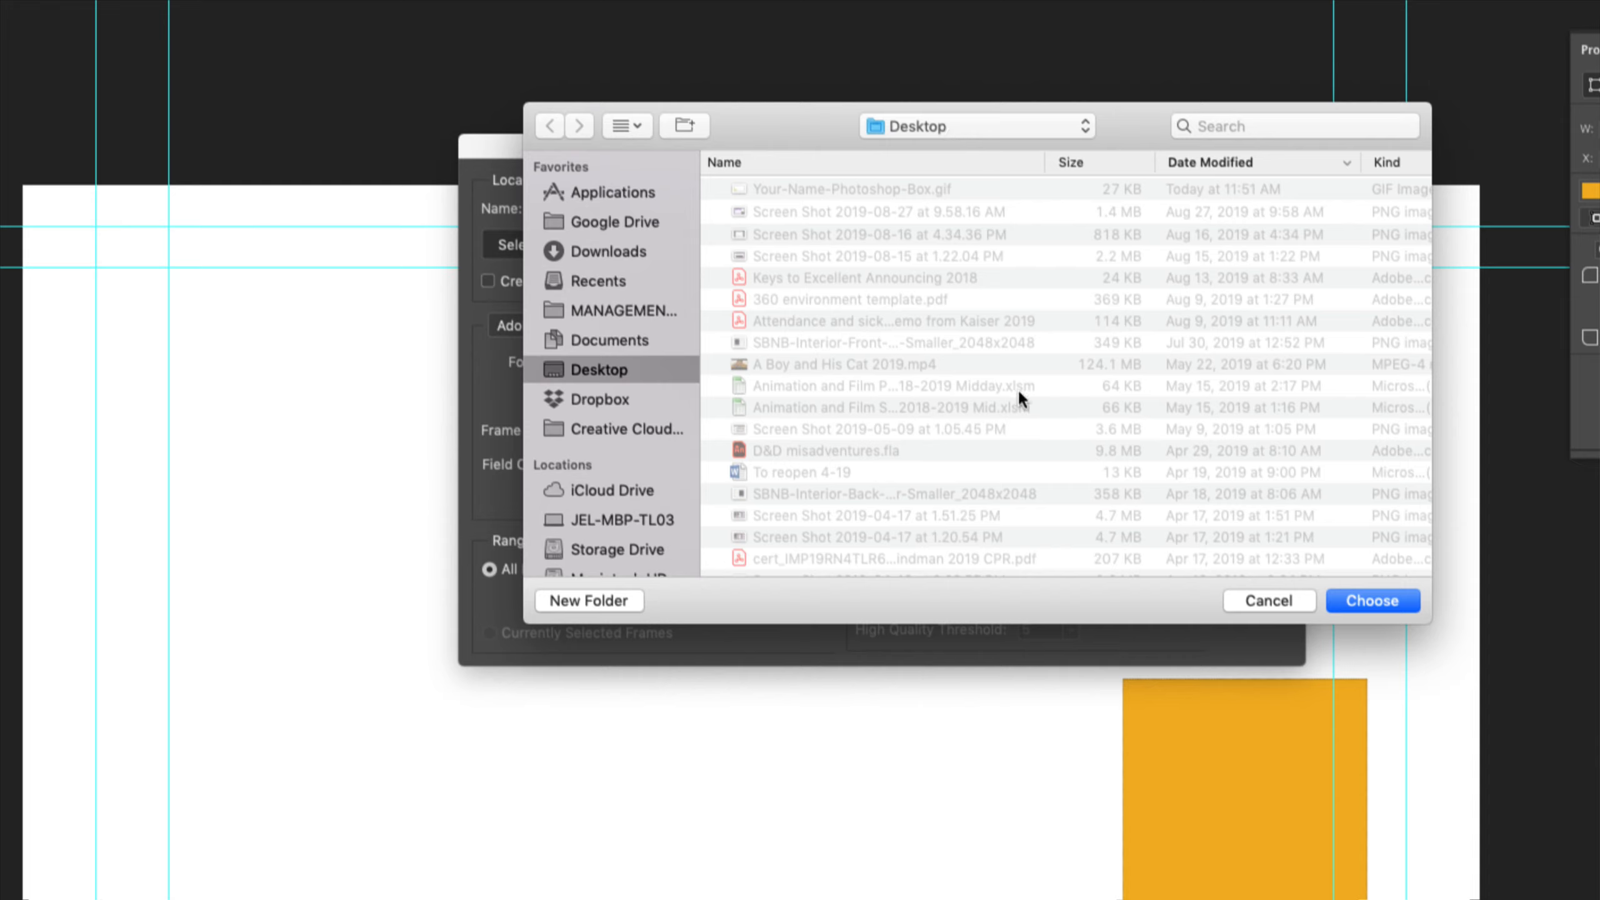
pyautogui.click(1383, 598)
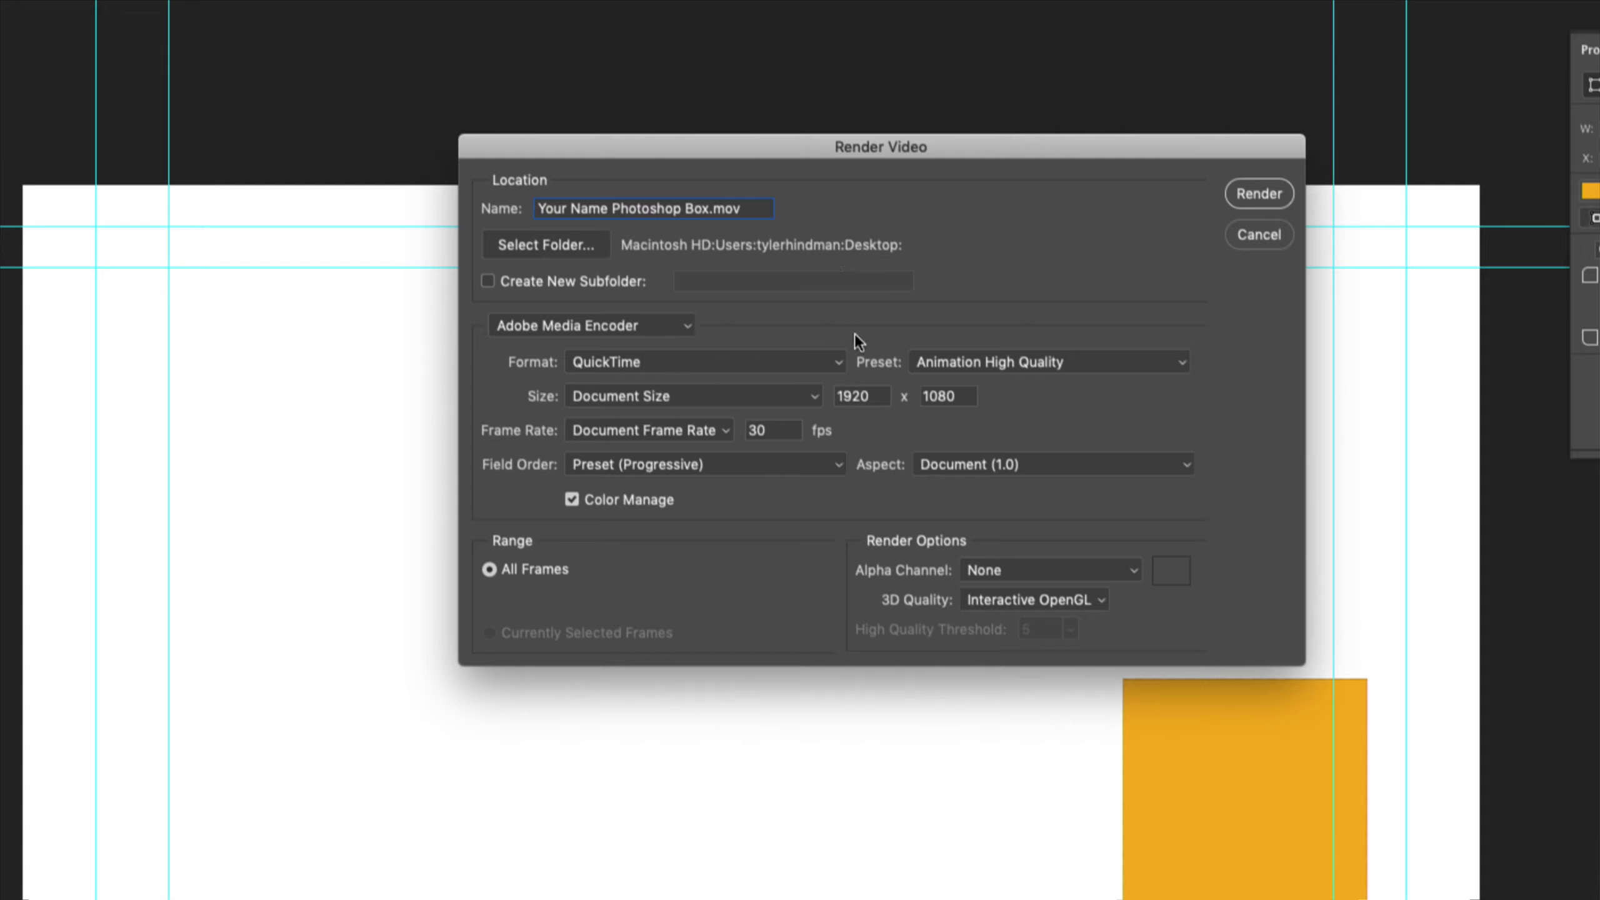
pyautogui.click(1257, 194)
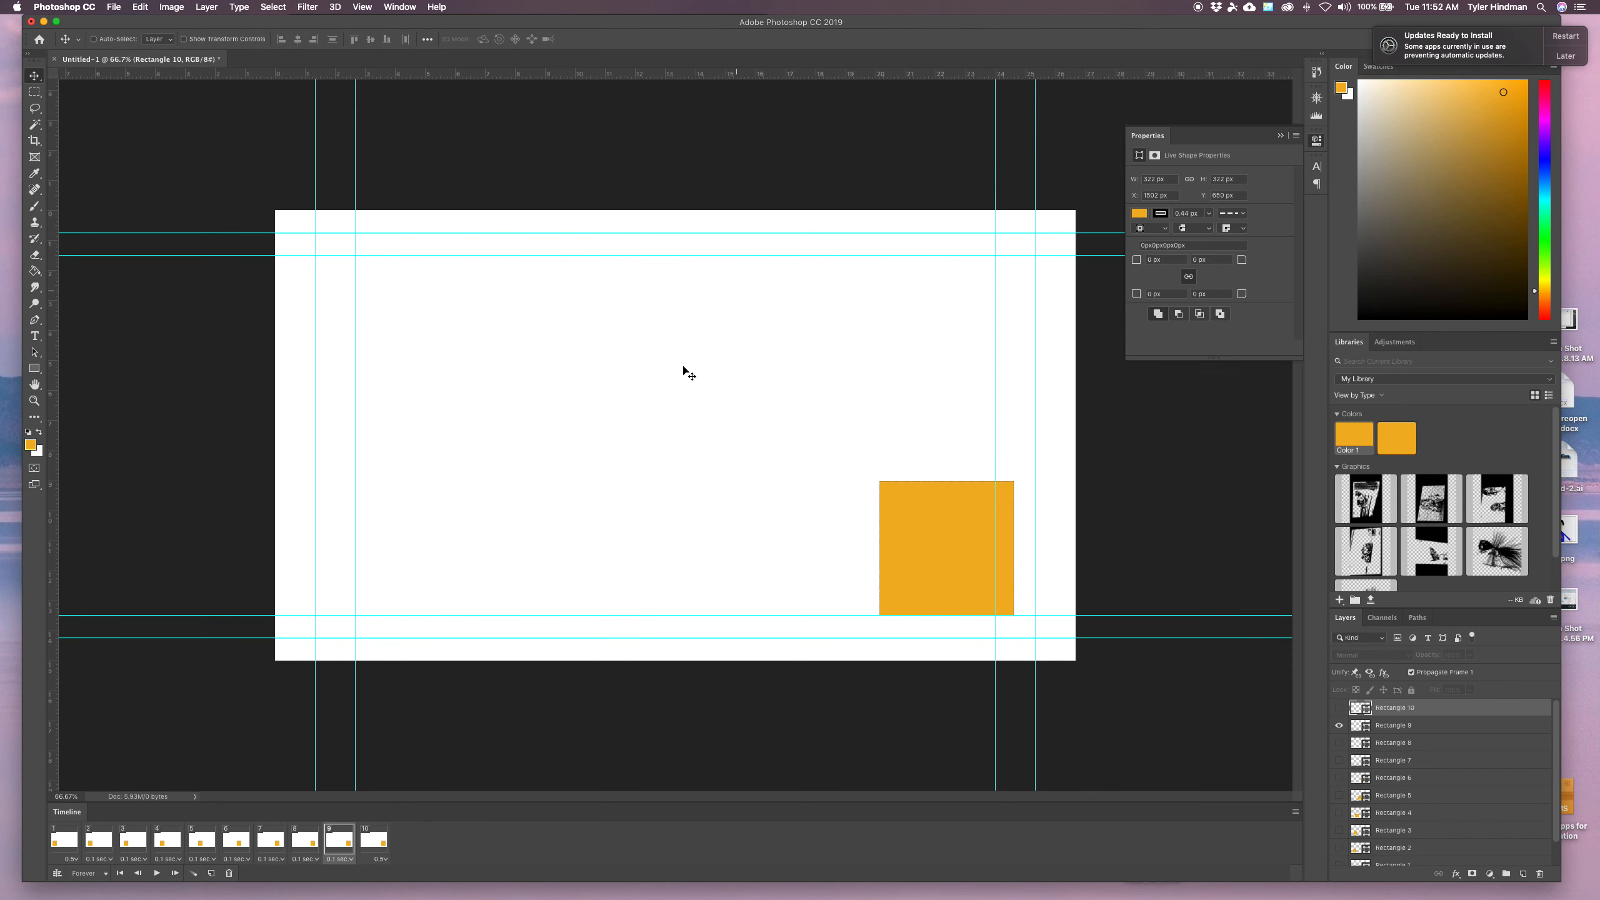
# Locate the rendered MOV on the Desktop in Finder and preview it with Quick Look
pyautogui.moveTo(675, 882)
pyautogui.click(211, 883)
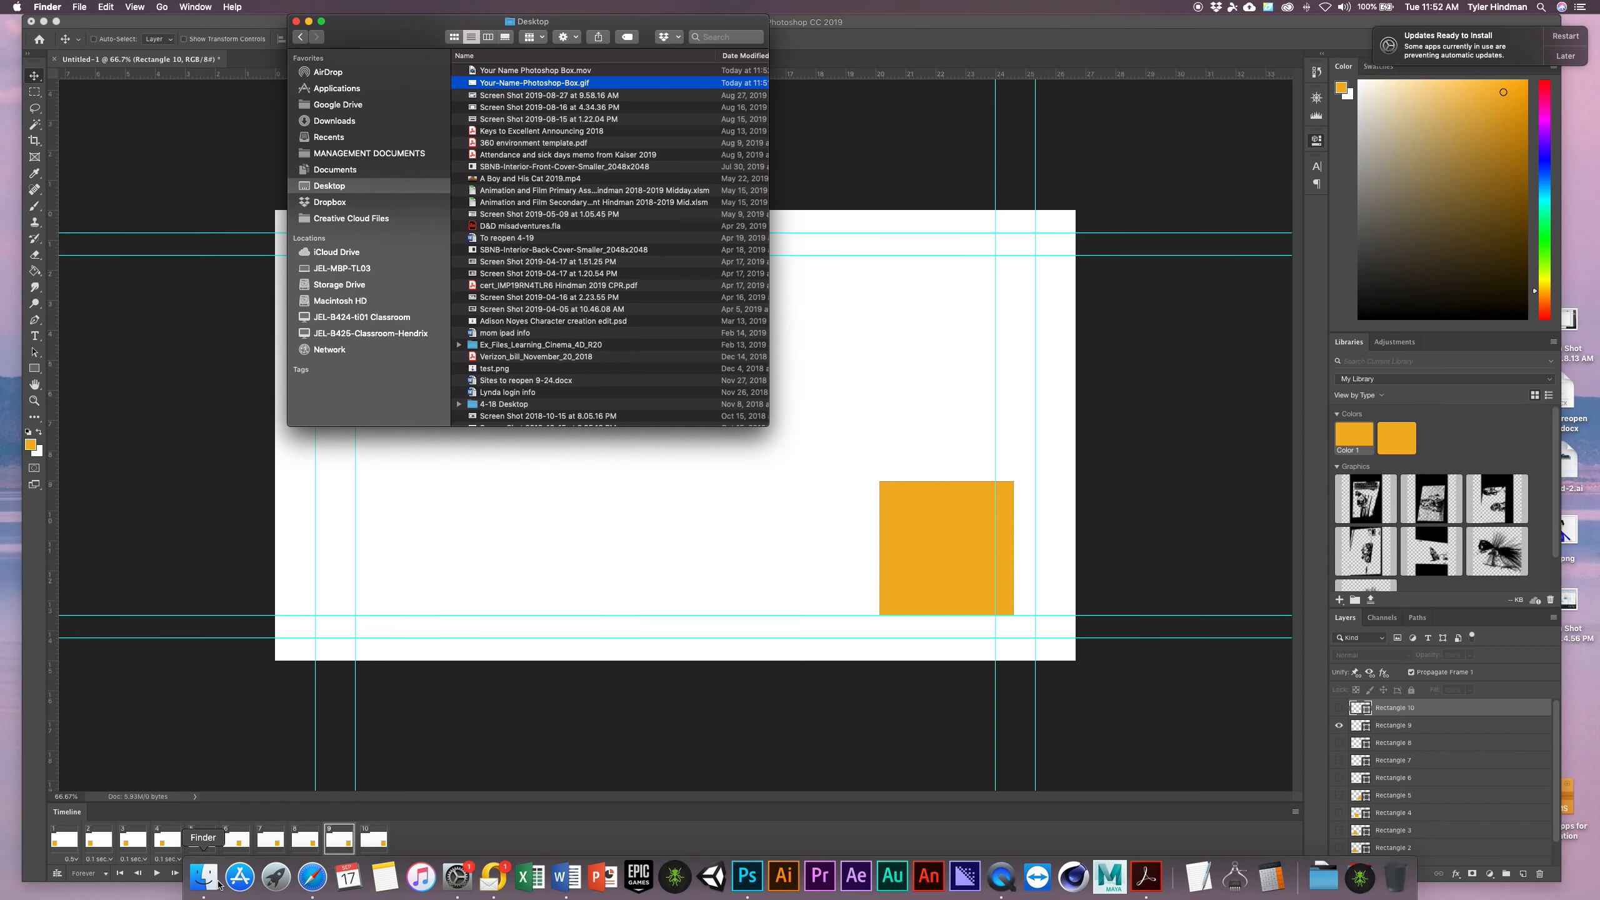
pyautogui.click(524, 72)
pyautogui.press('space')
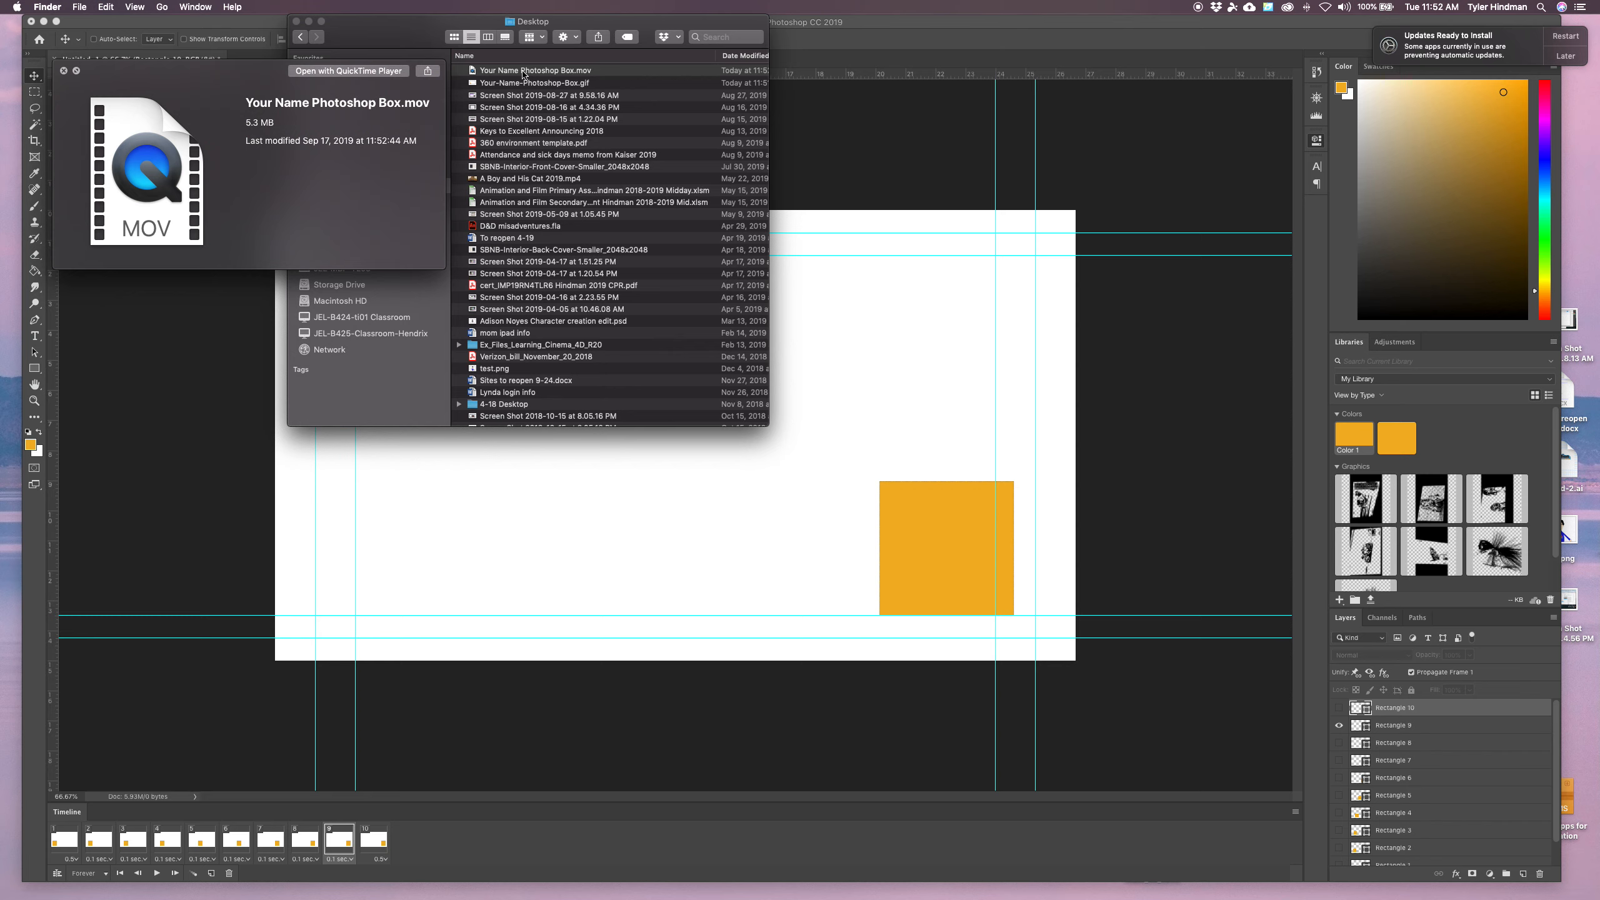
pyautogui.press('space')
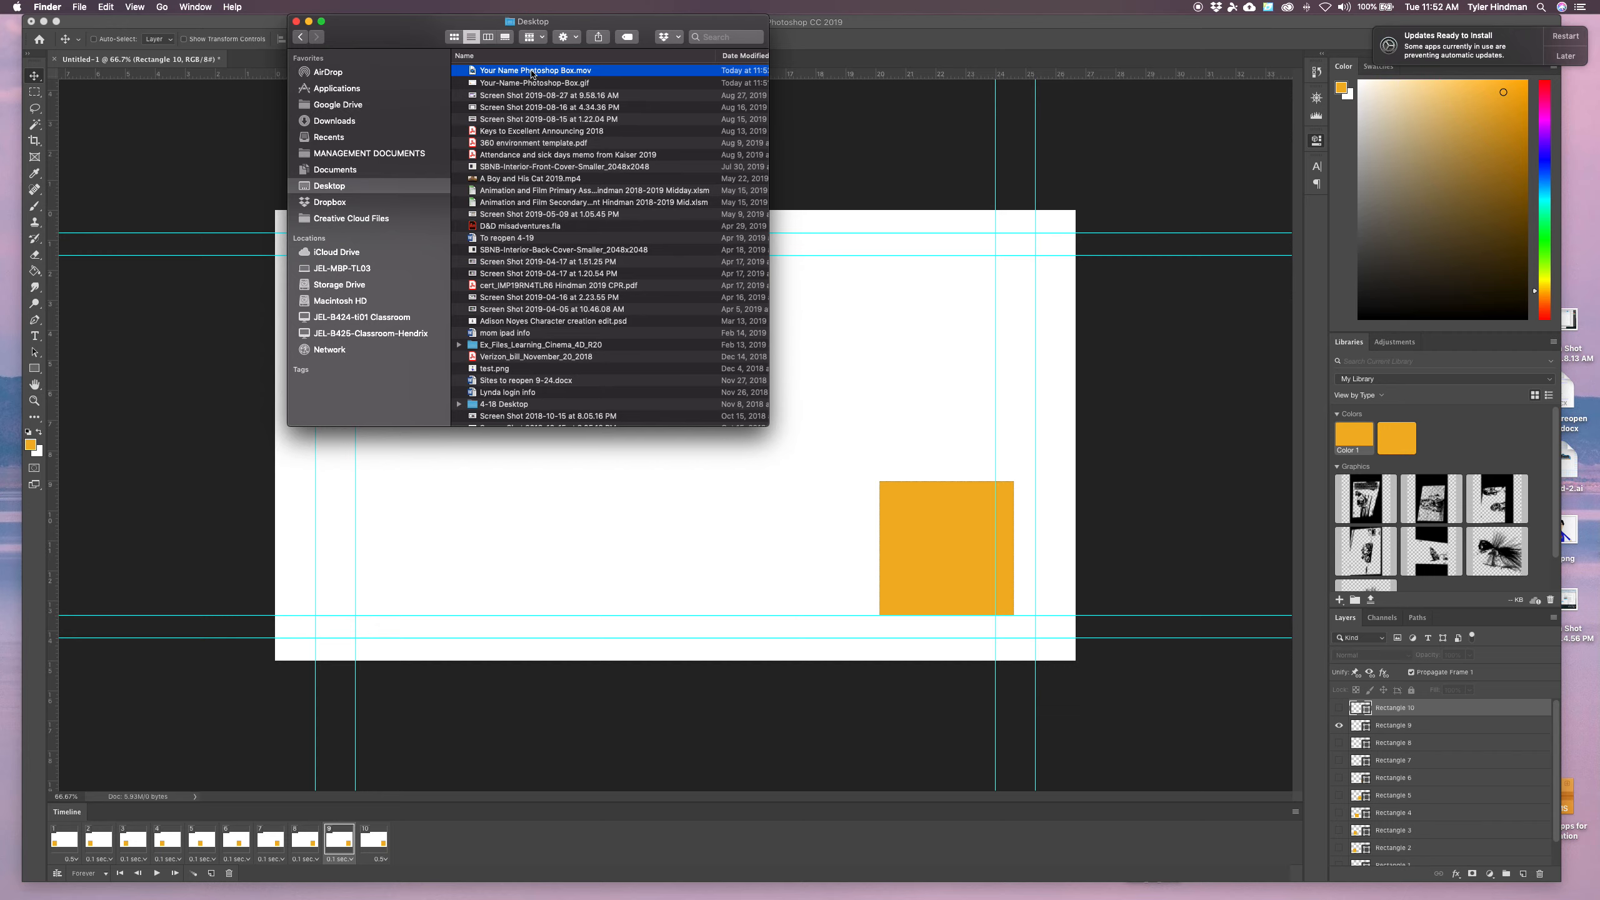
# Open the MOV in QuickTime Player and play the animation back
pyautogui.doubleClick(545, 71)
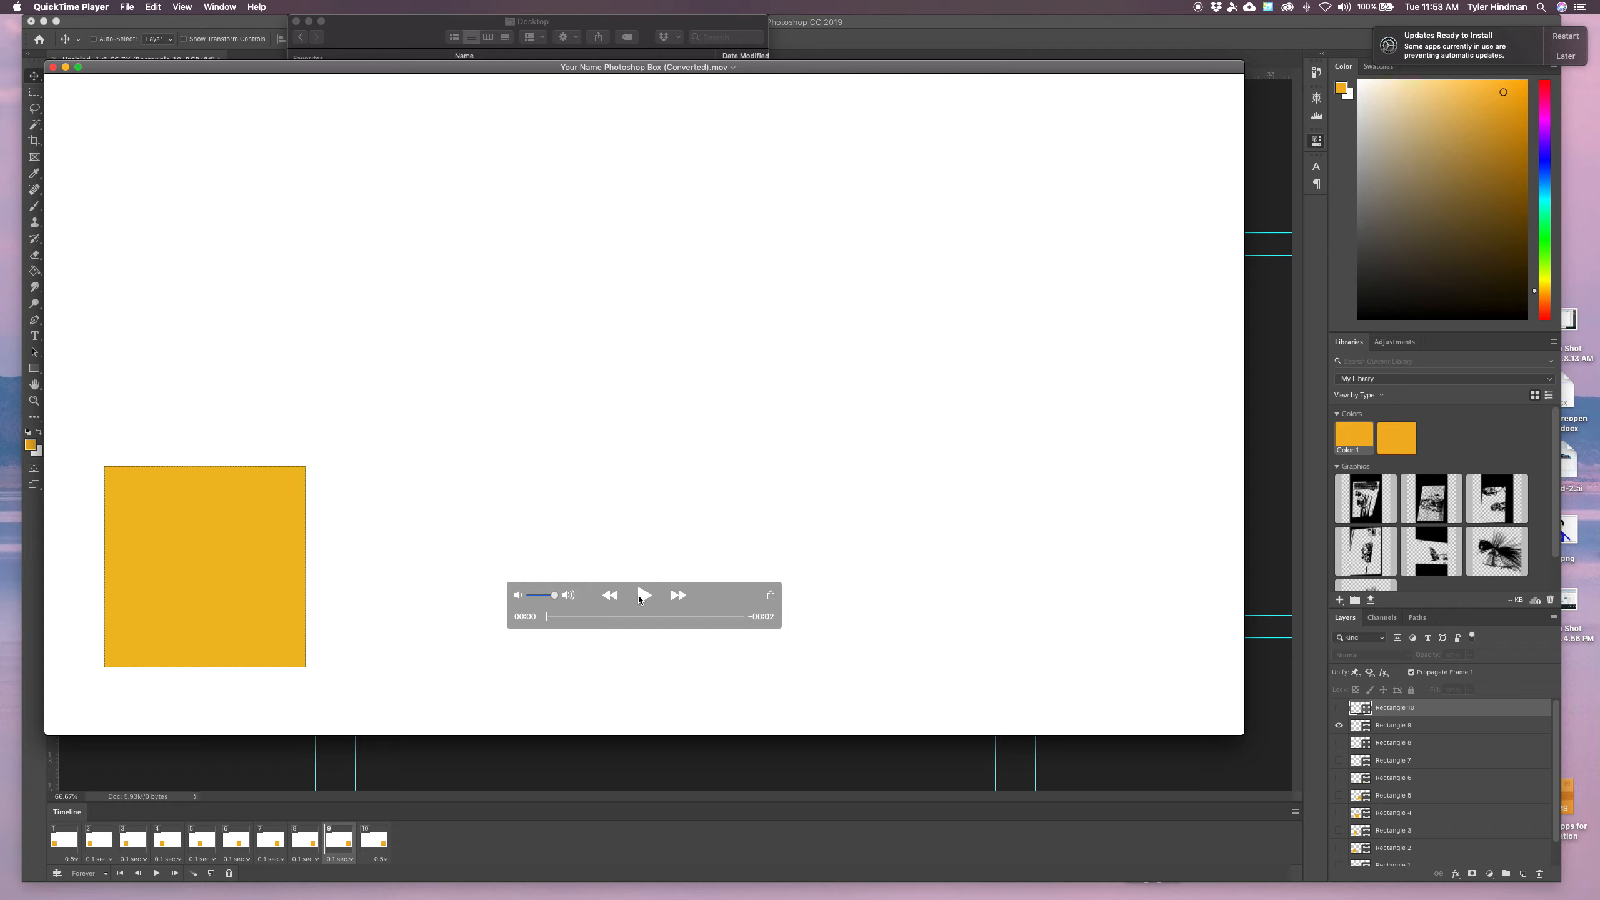
pyautogui.click(644, 595)
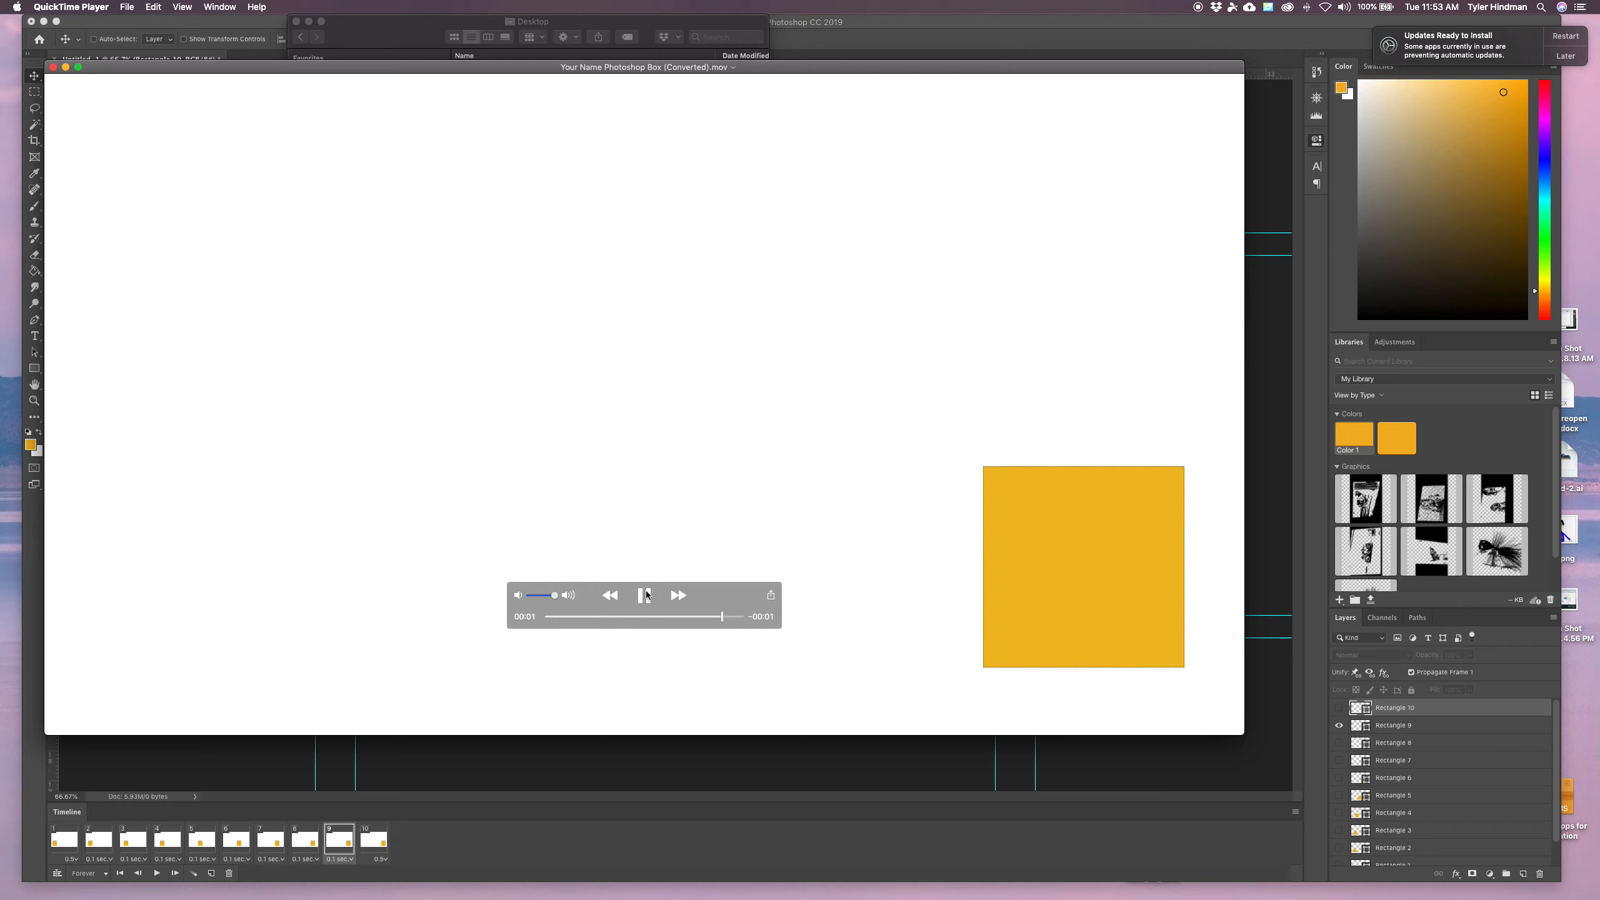
pyautogui.click(644, 595)
pyautogui.click(643, 595)
pyautogui.click(166, 26)
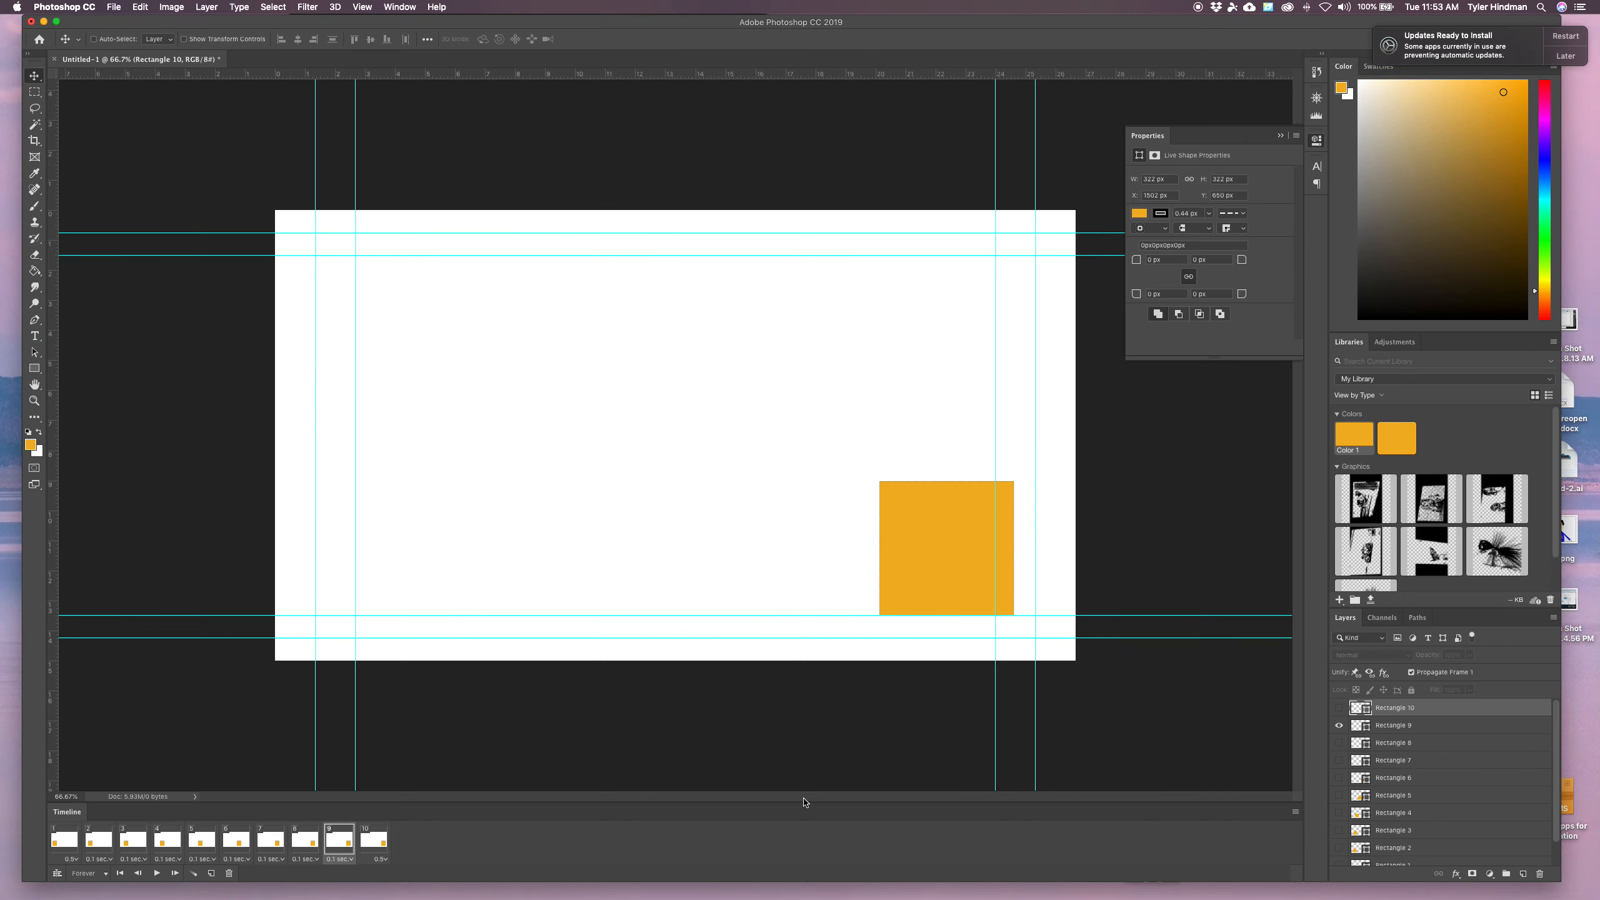